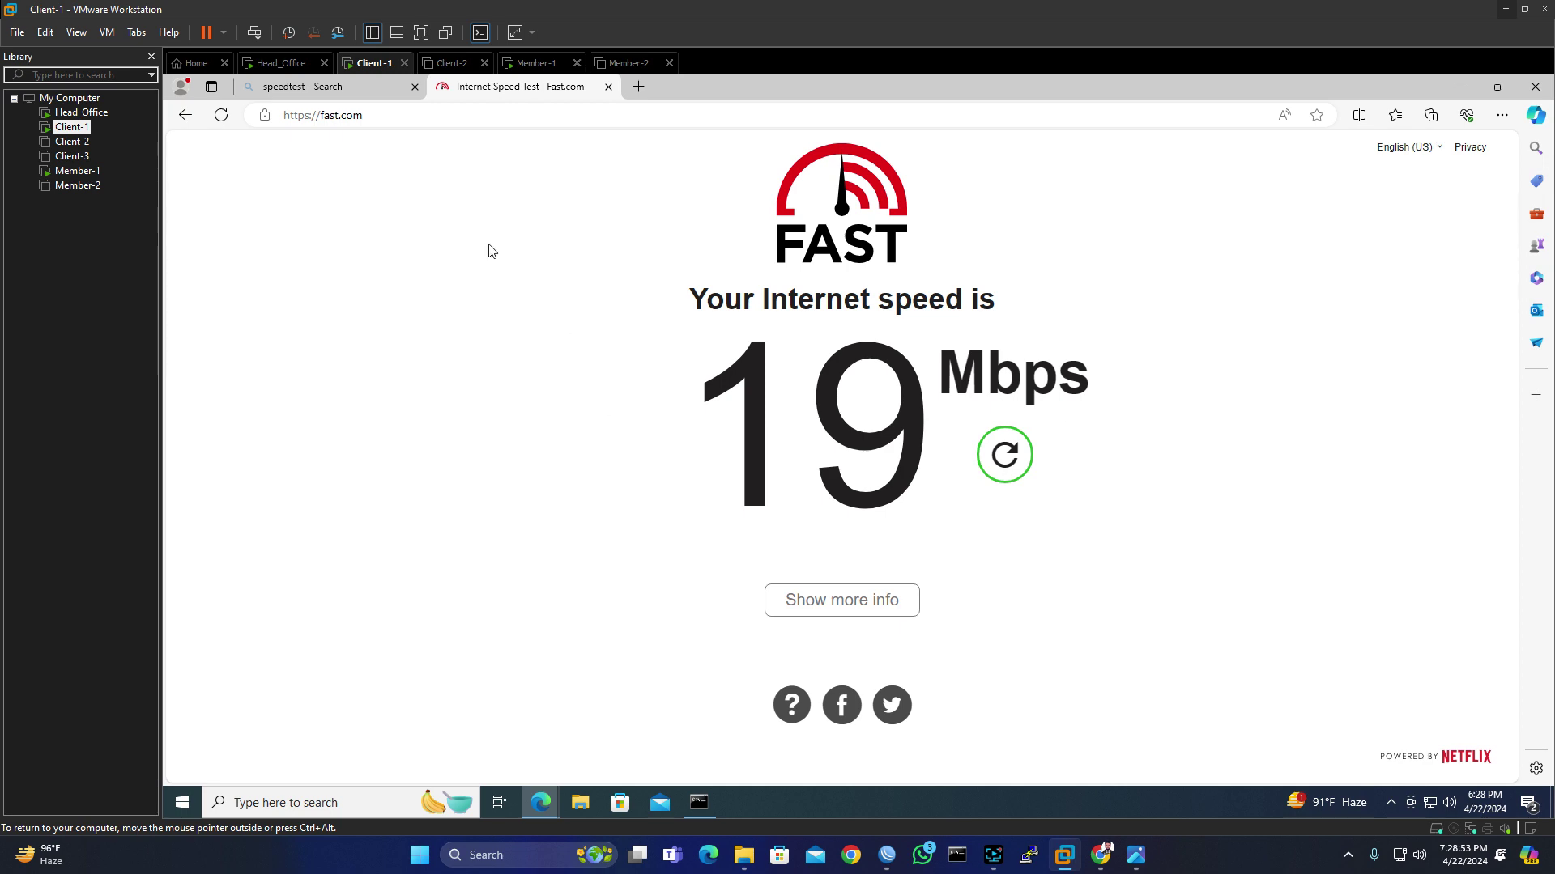
Step: Switch to the Member-1 virtual machine and sign in to Windows with the account password
left_click(541, 63)
left_click(622, 295)
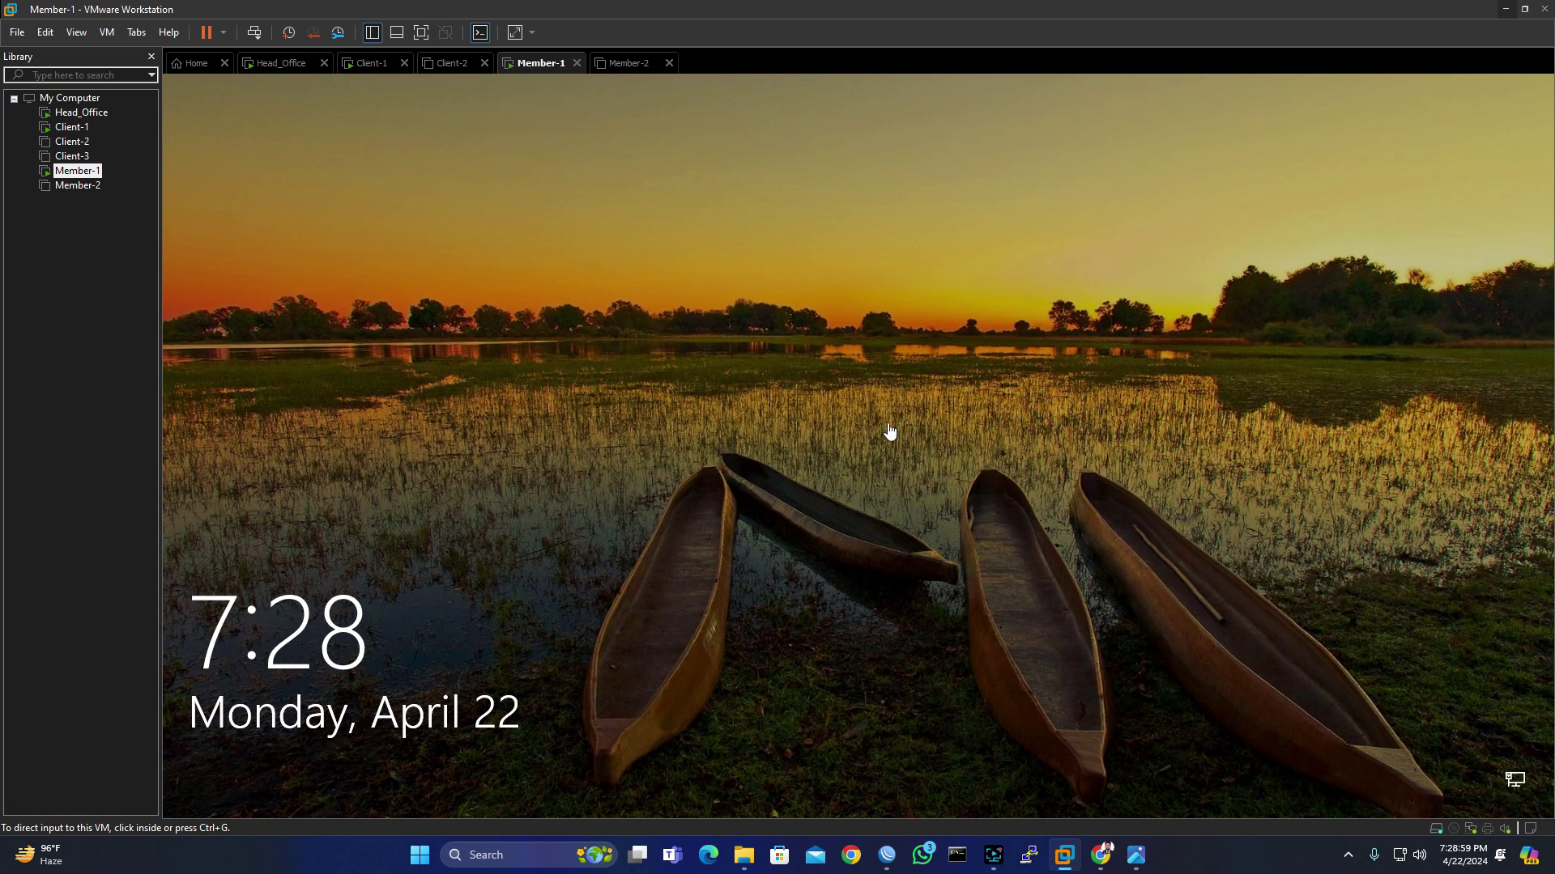
left_click(825, 421)
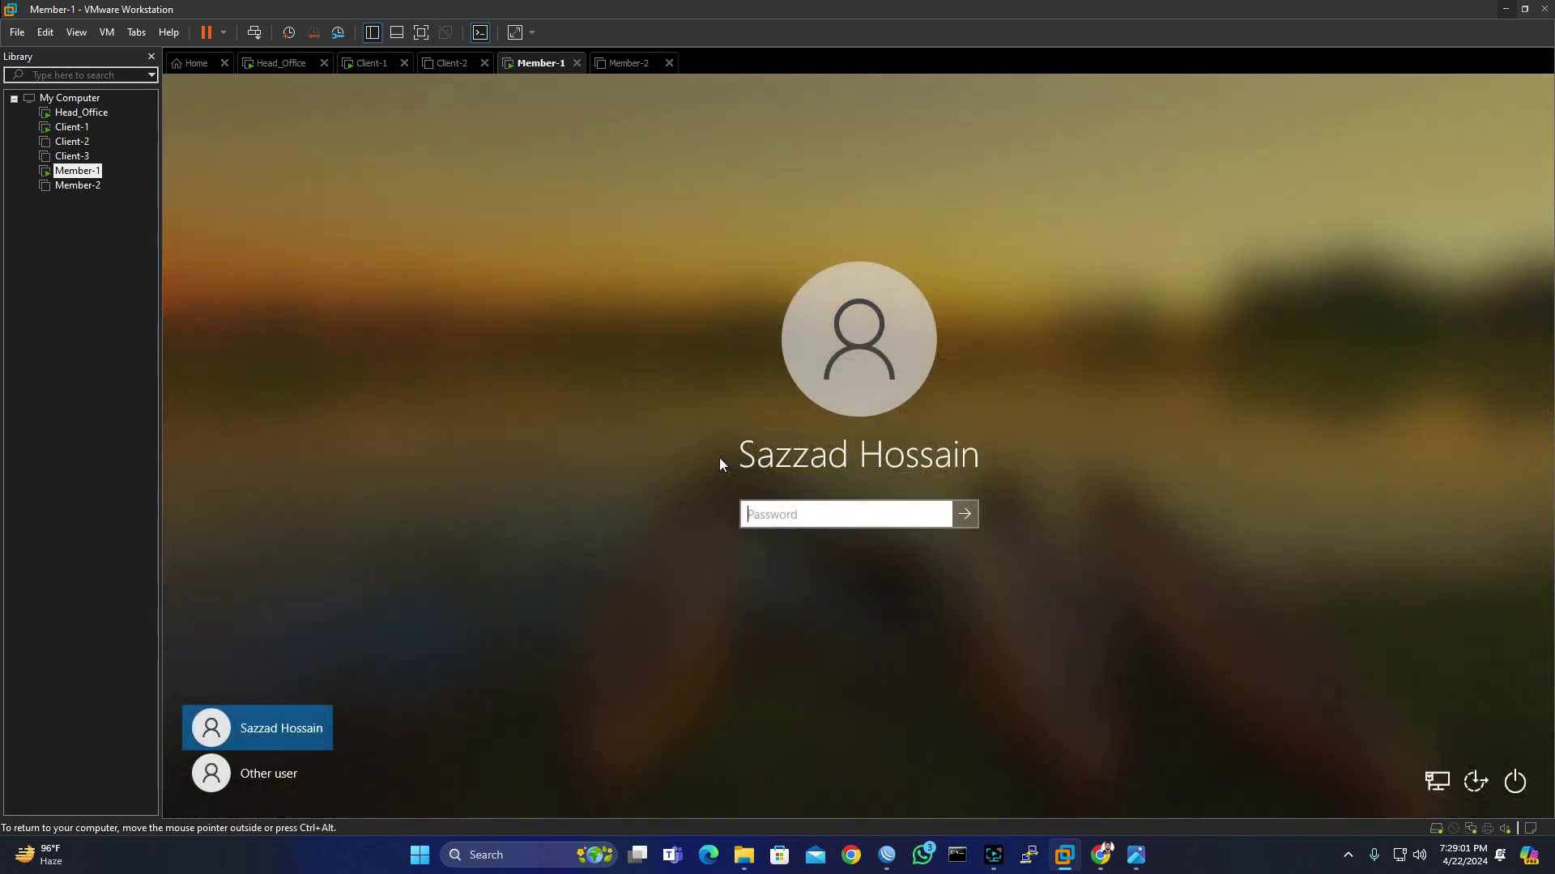
type("••••••")
key("Return")
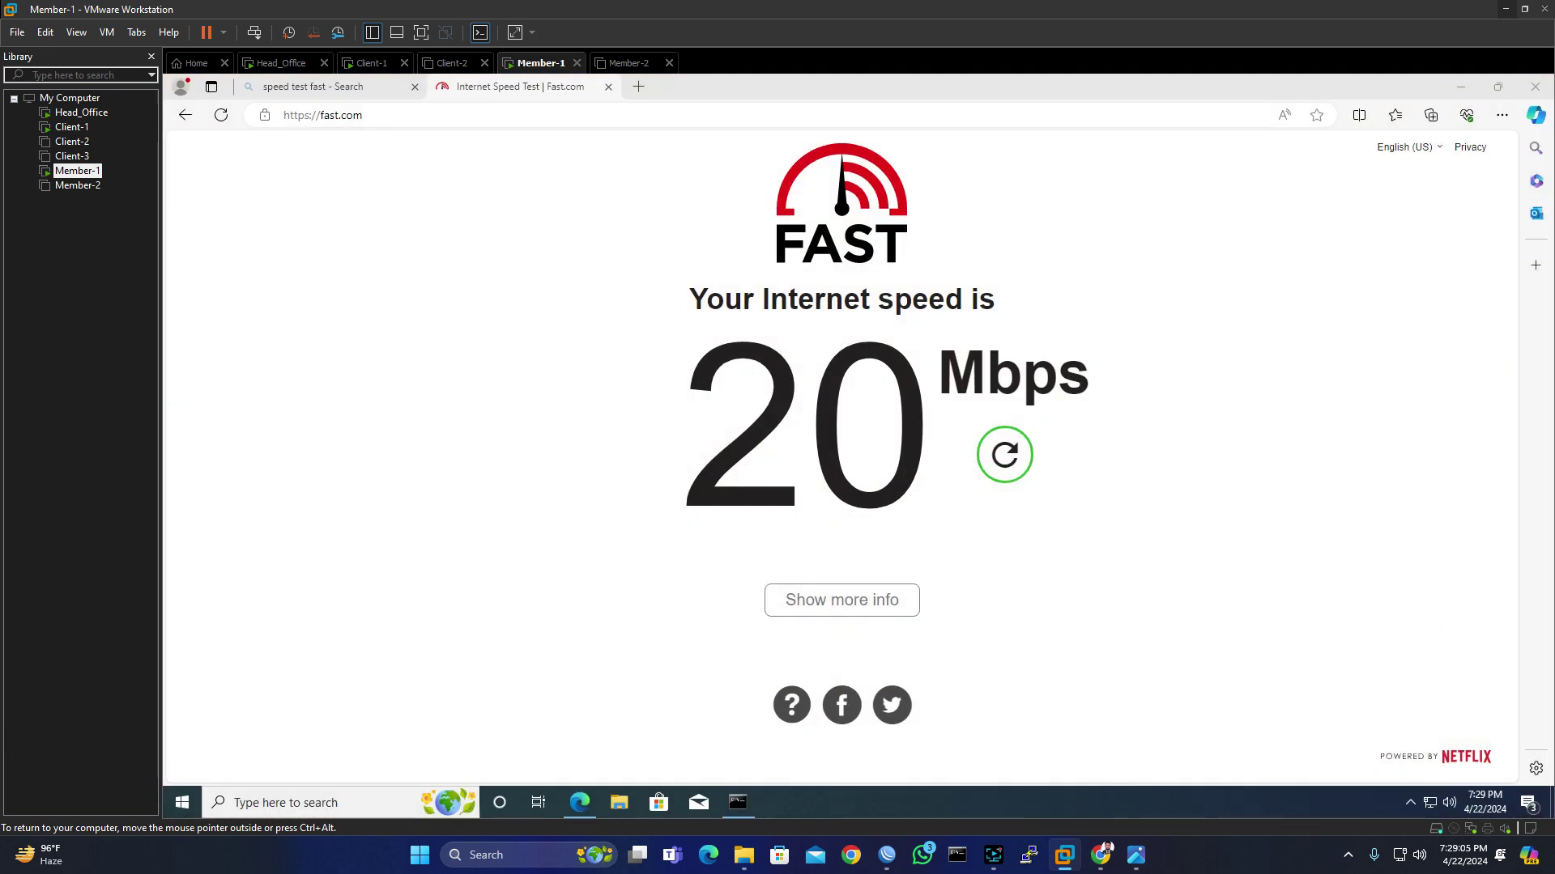
Step: Rerun the Fast.com speed test on Member-1 and return to the Client-1 virtual machine
left_click(1006, 461)
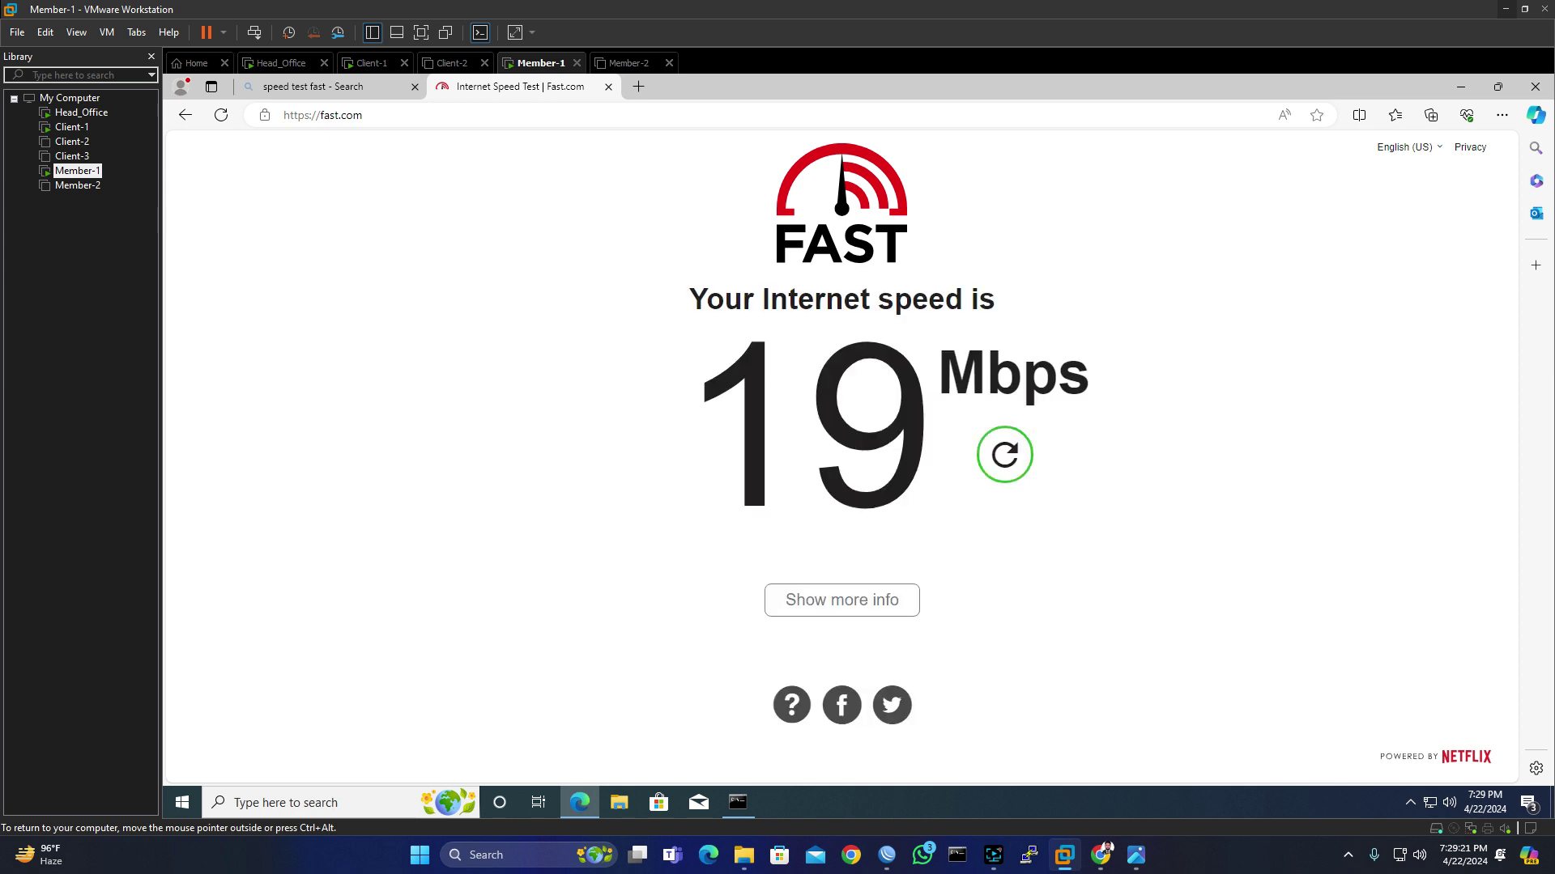
left_click(367, 65)
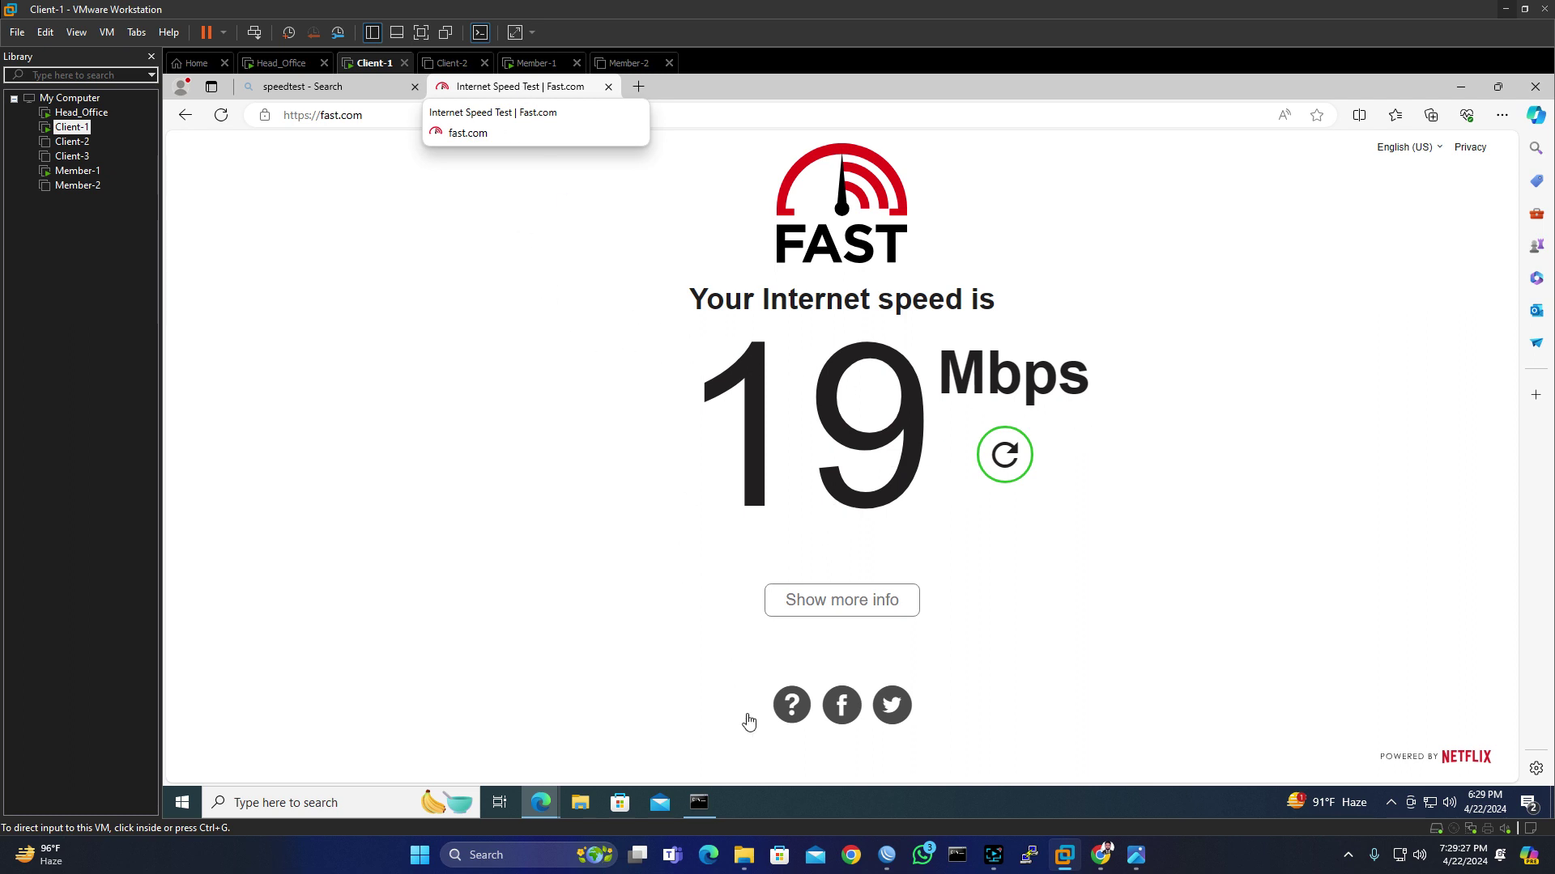
Step: Switch to WinBox and start a new simple queue named Management_Department
left_click(888, 858)
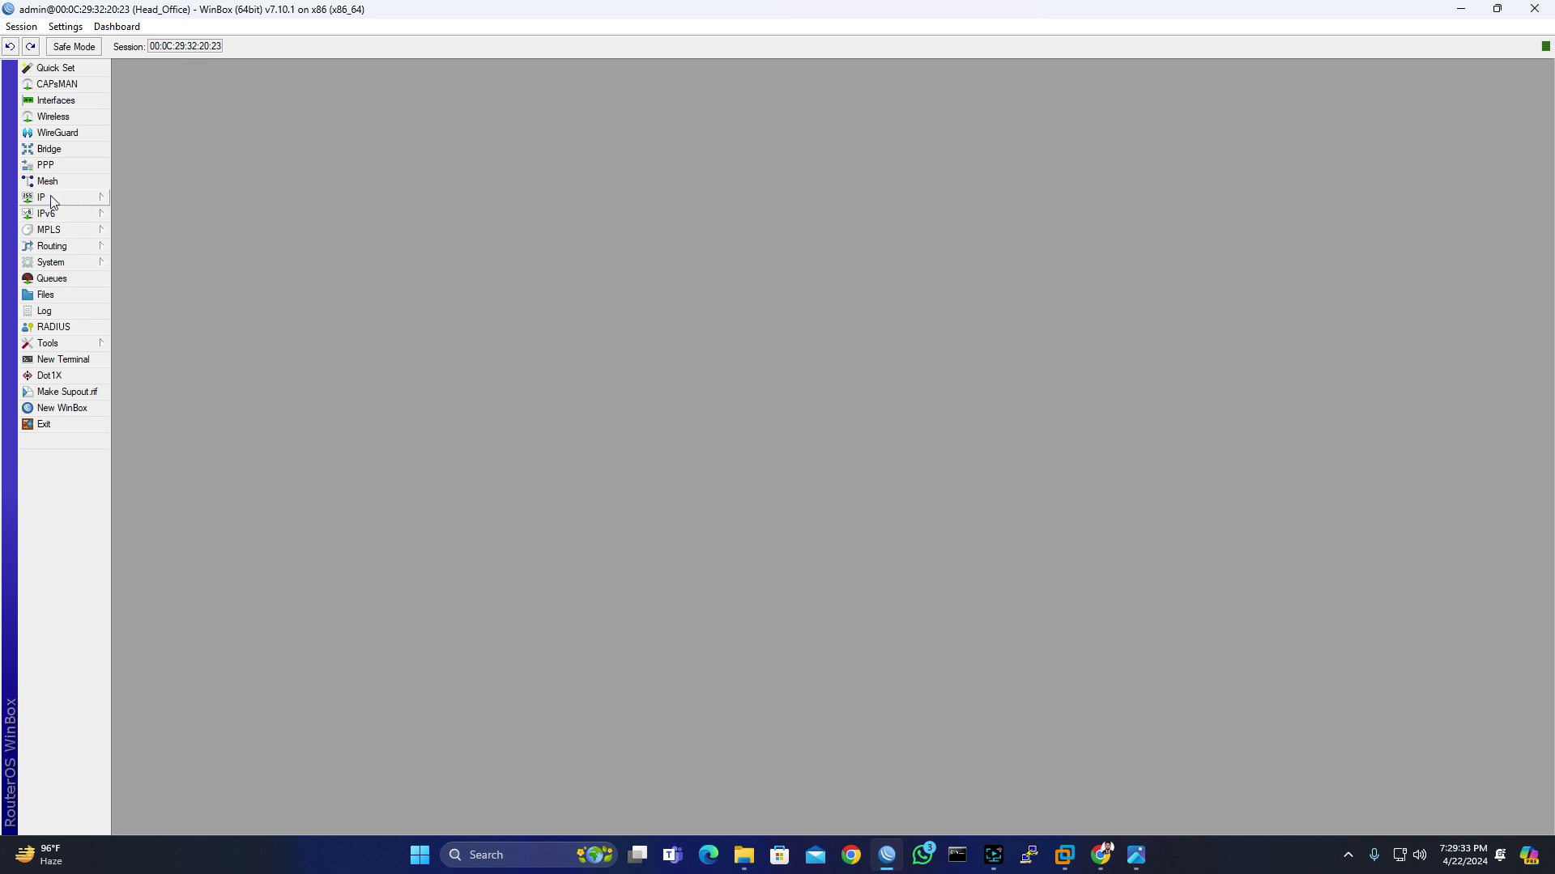
left_click(63, 281)
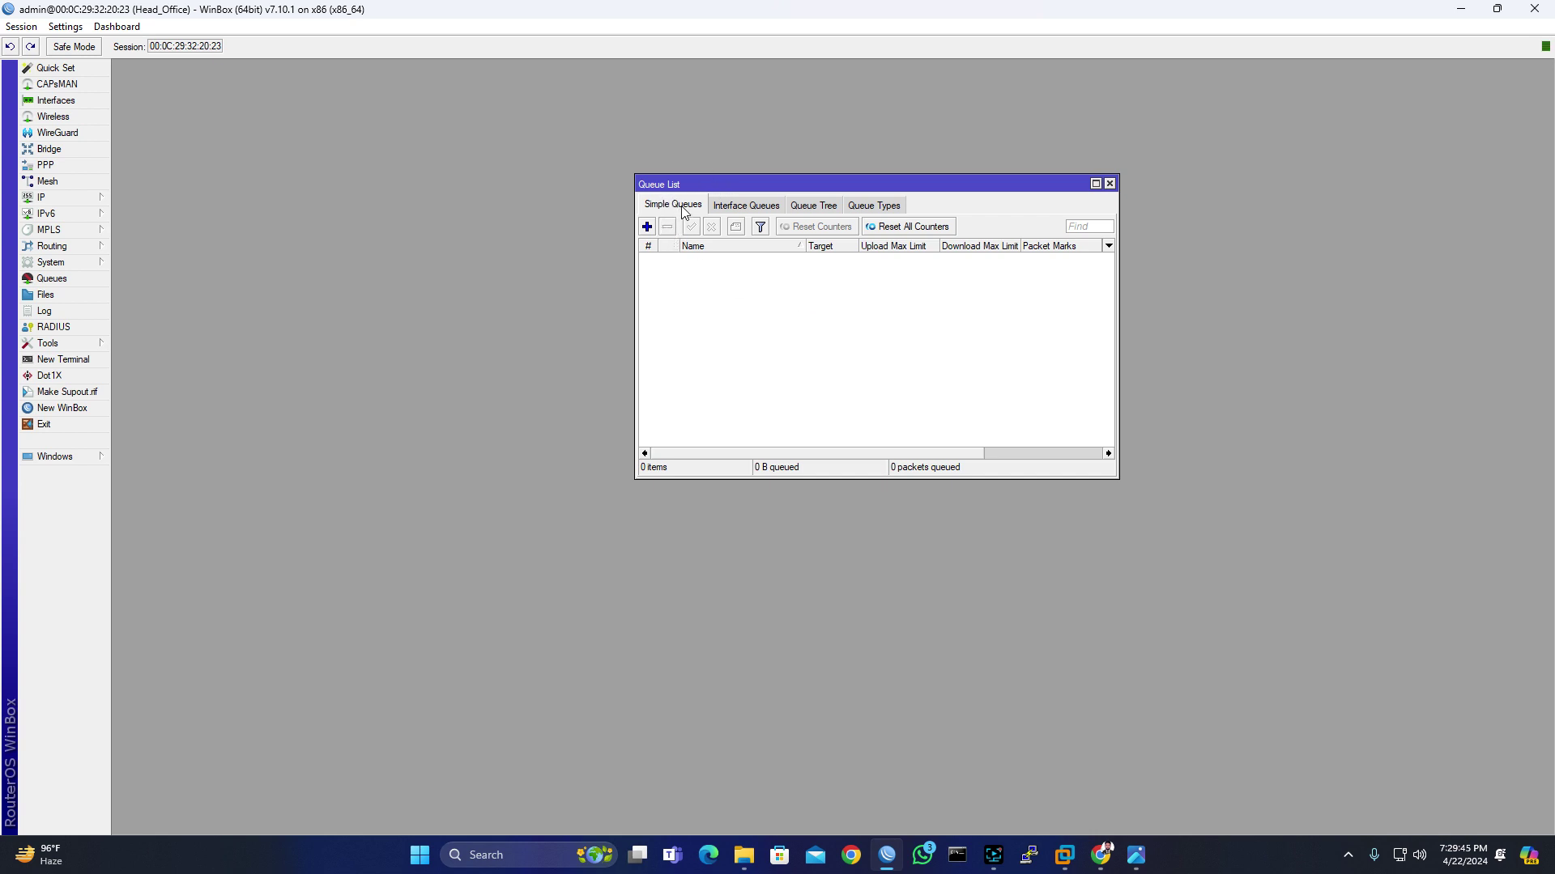
left_click(647, 227)
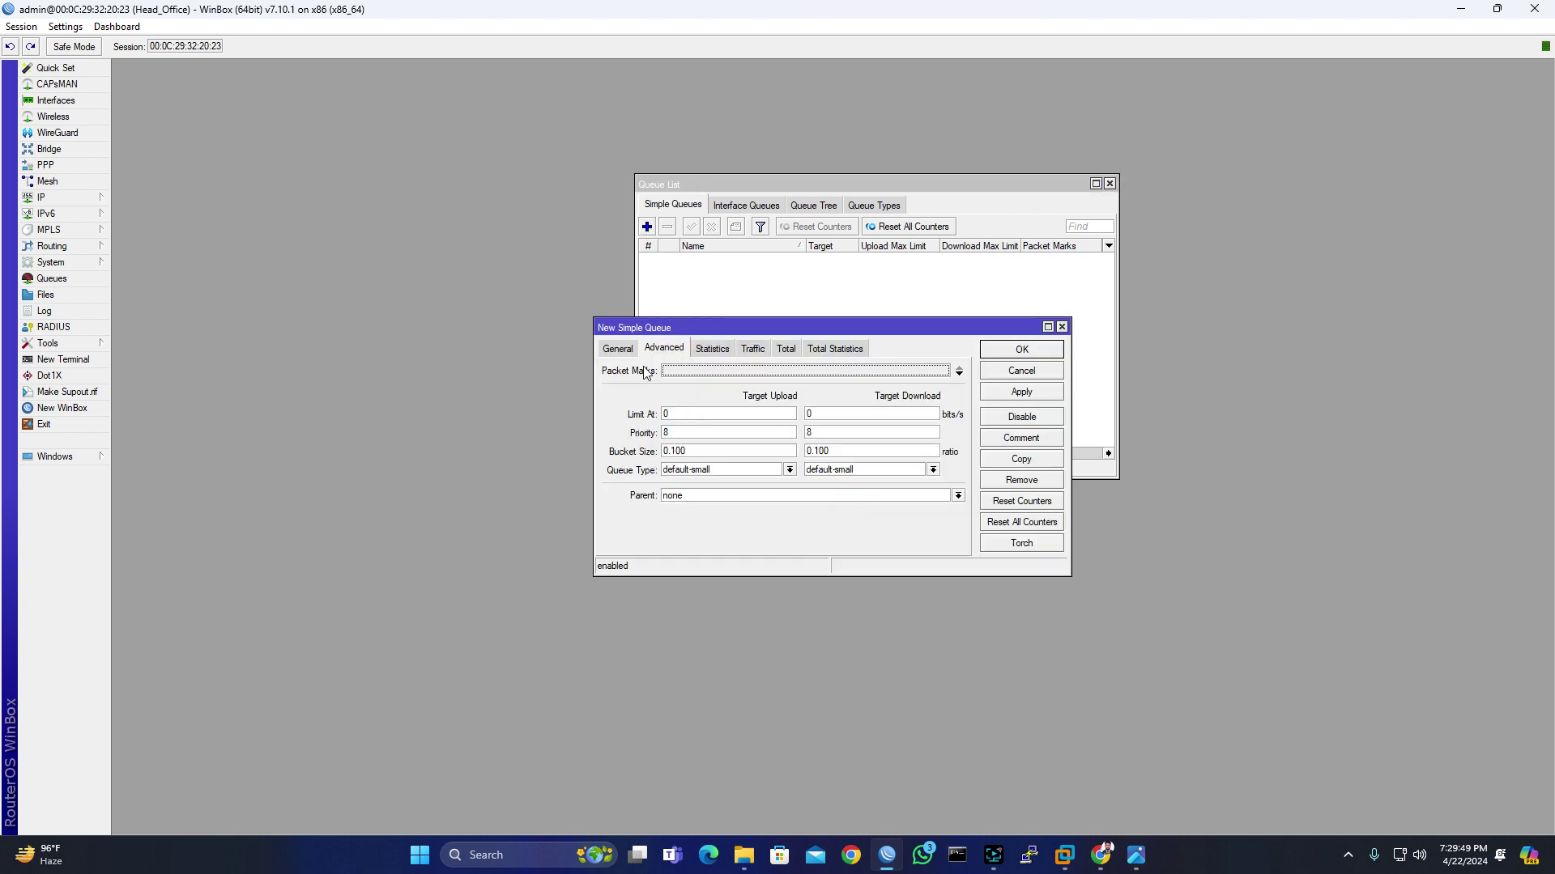
left_click(618, 353)
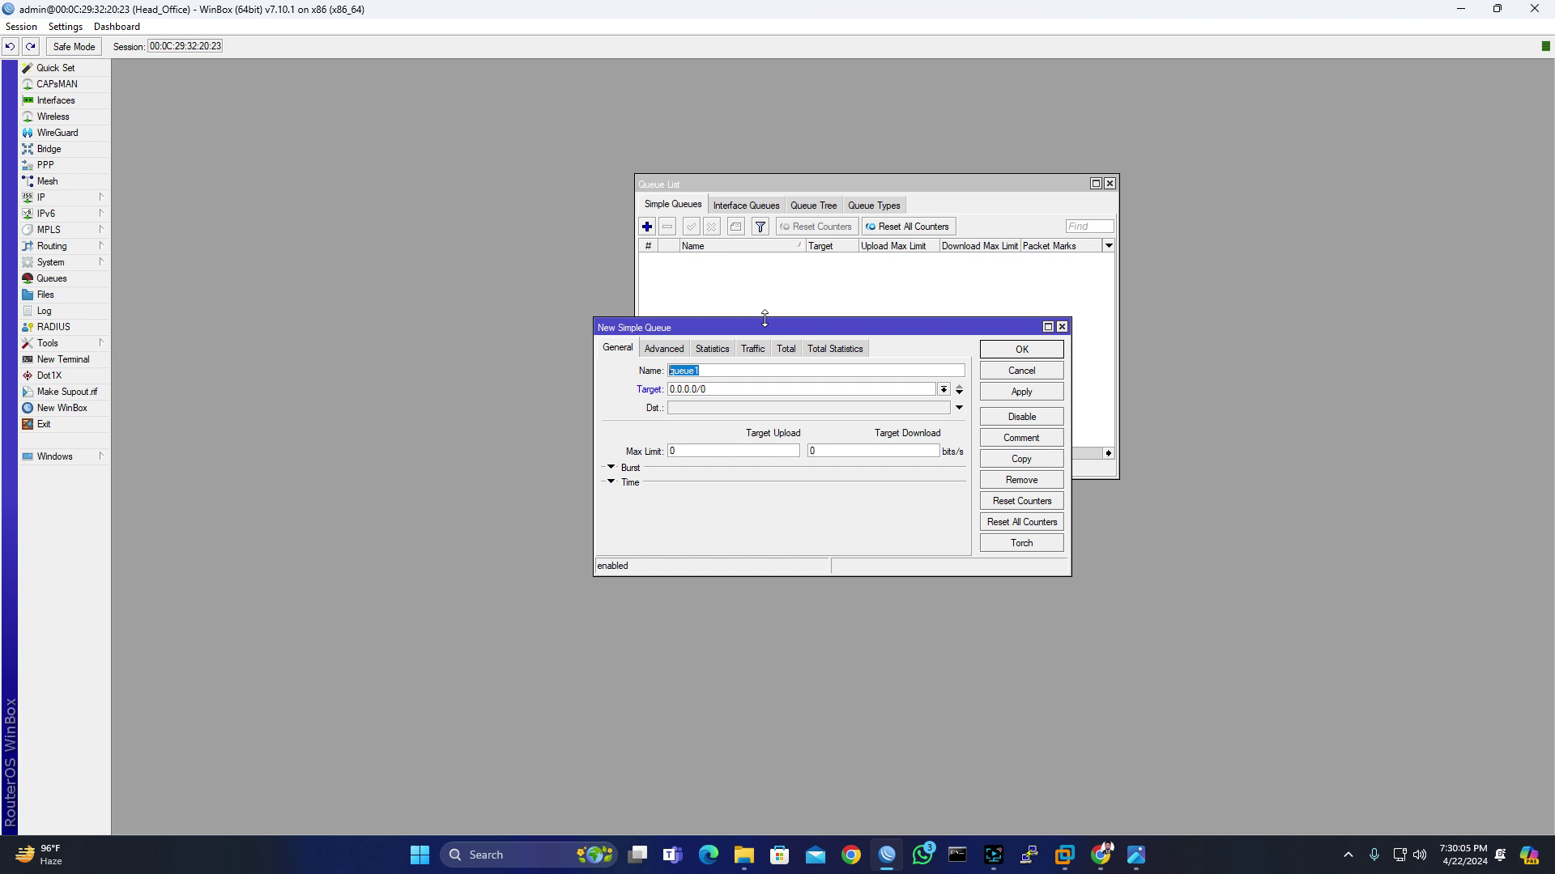
type("M")
type("anagement_Department")
key("Tab")
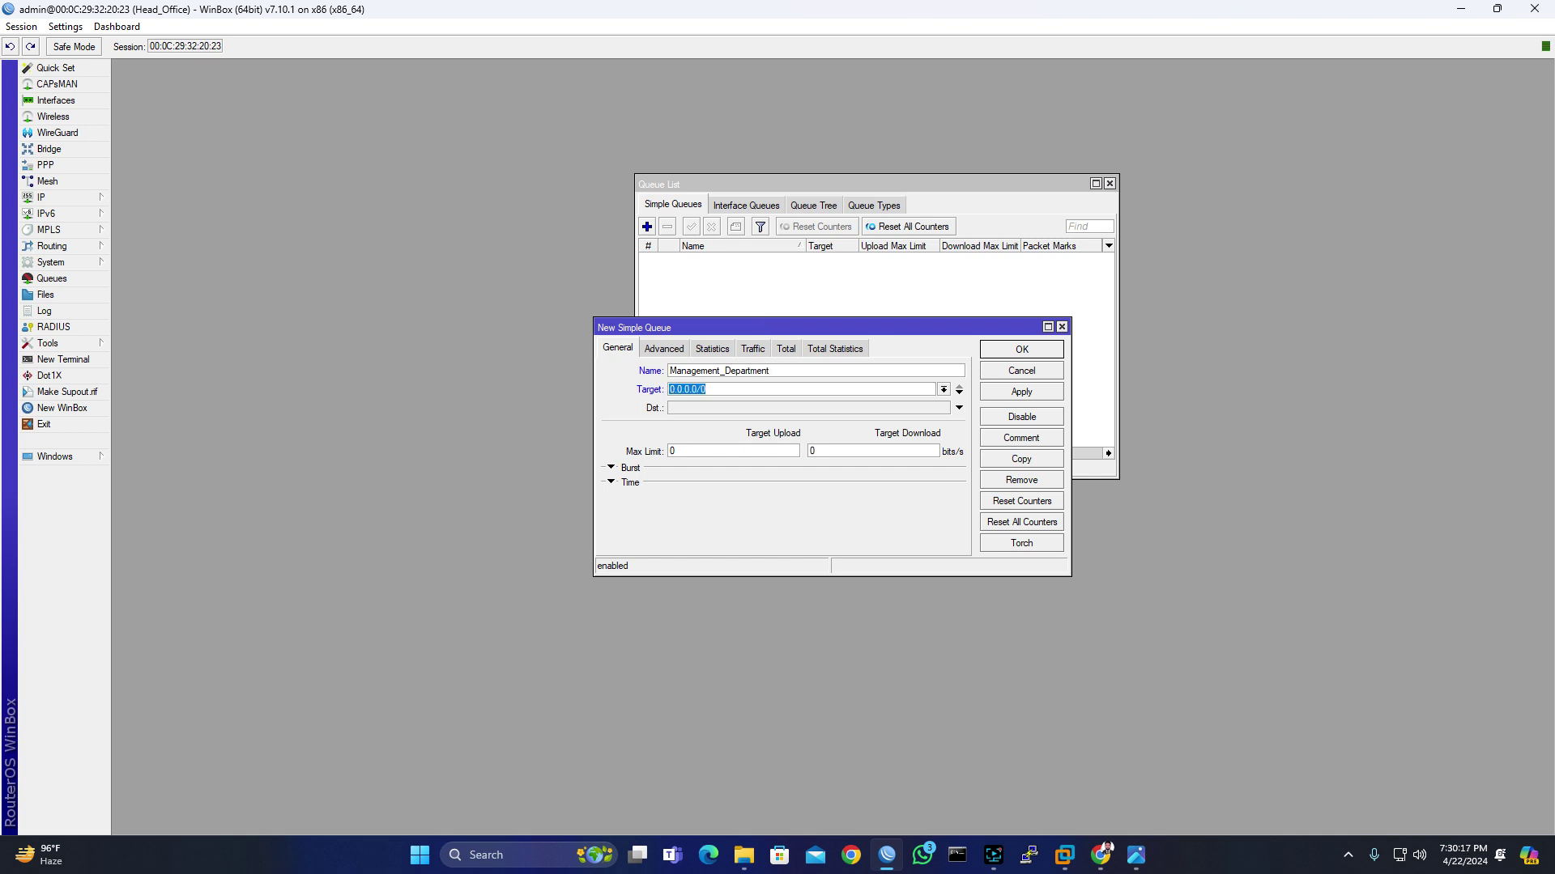
Step: Consult the router's IP address list and save the Management_Department queue with target 192.168.10.0/24 and 6M upload and download limits
left_click(51, 201)
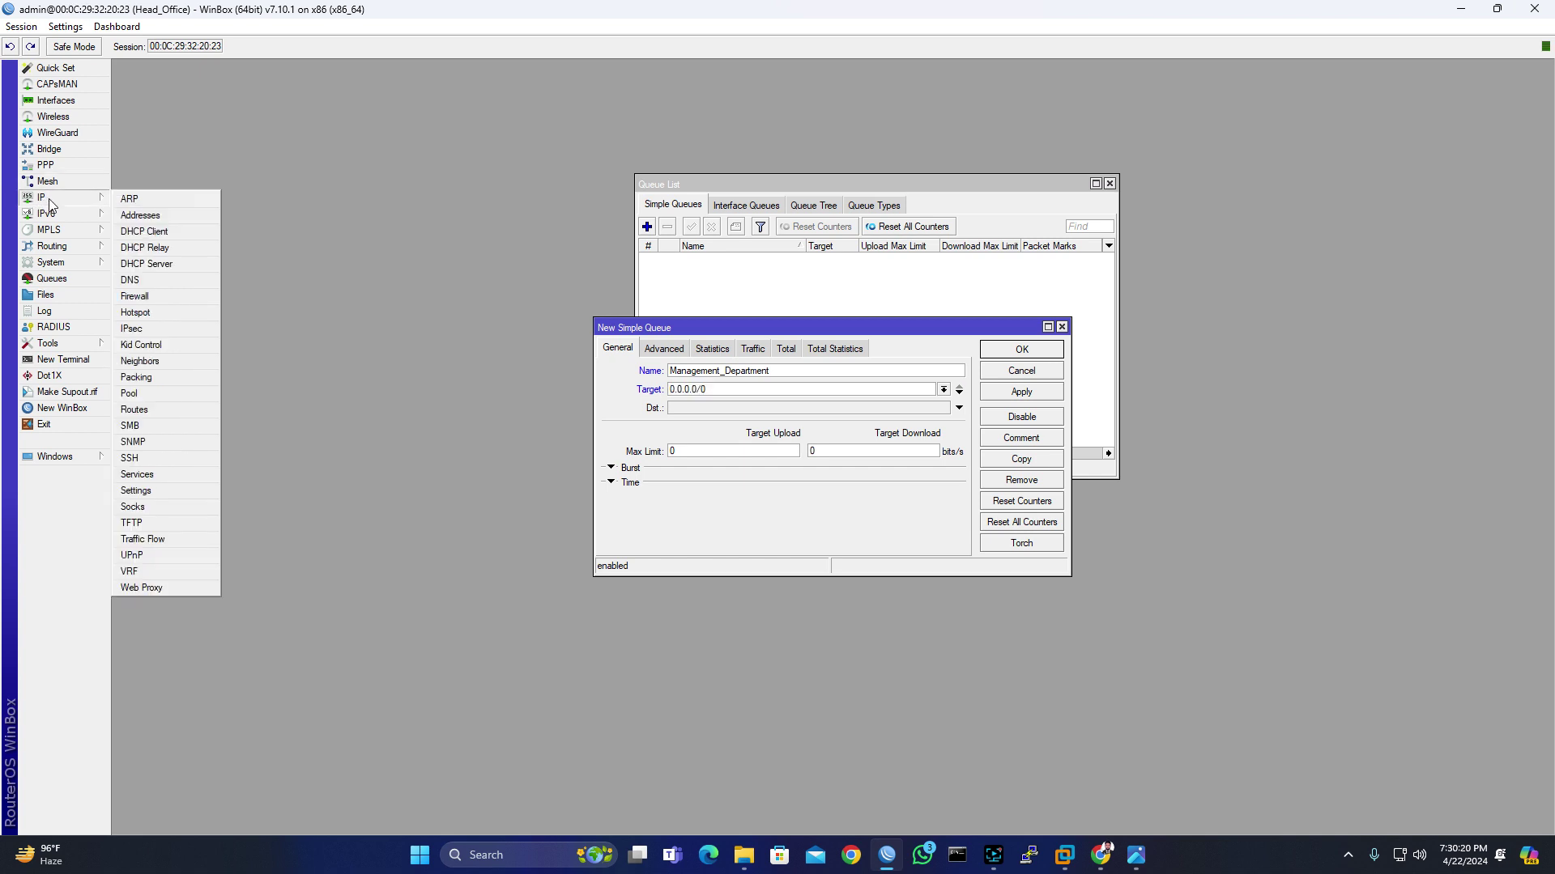
left_click(150, 219)
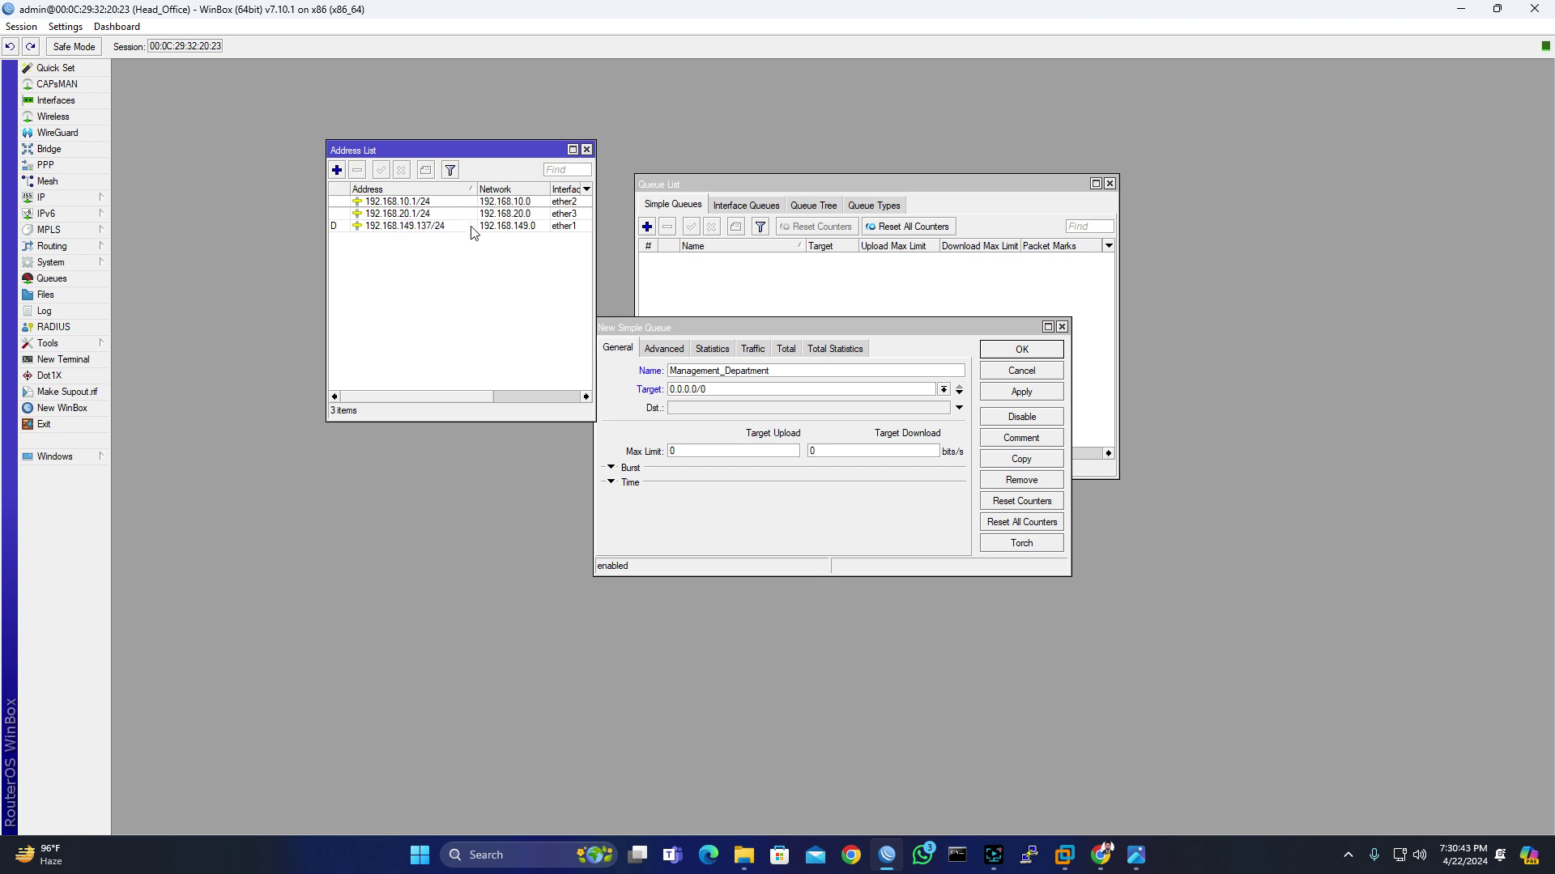
left_click(728, 391)
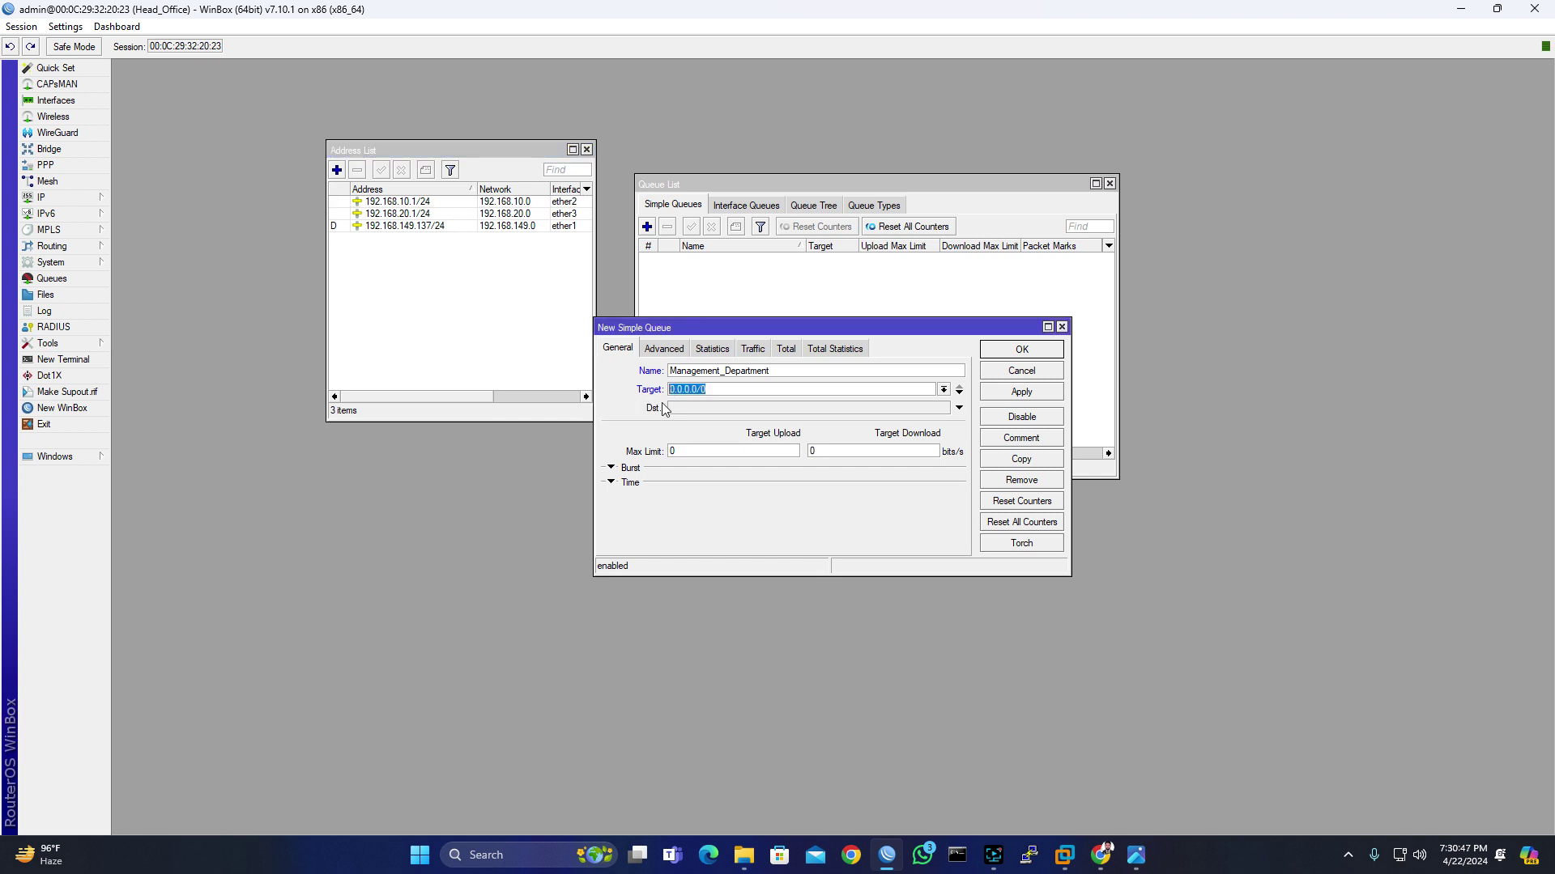
type("192")
double_click(666, 452)
type("6M")
key("Tab")
left_click(1034, 394)
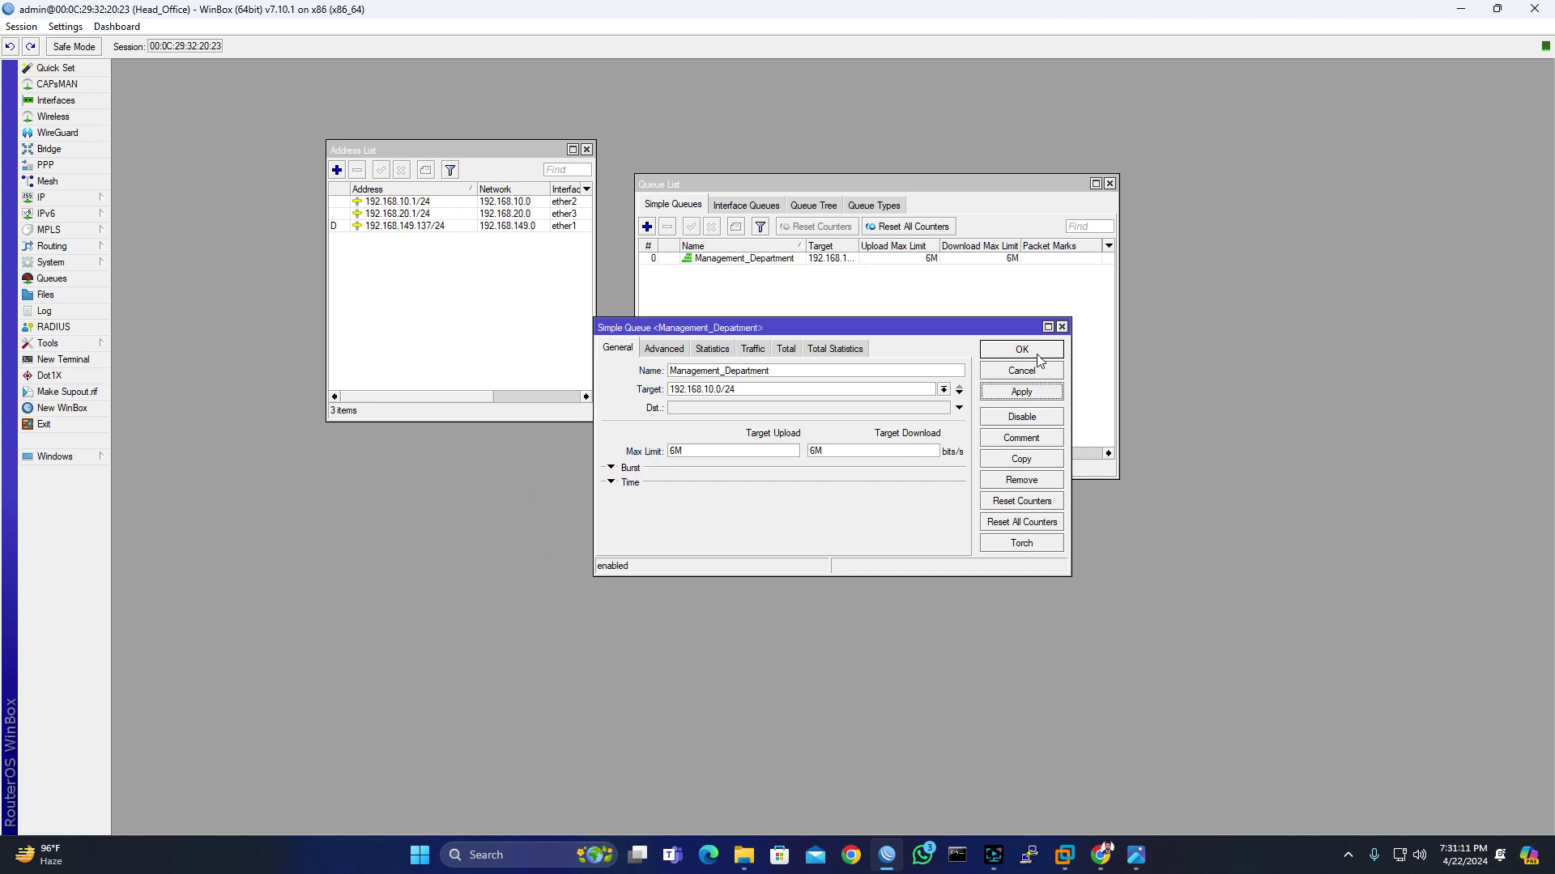
left_click(1037, 353)
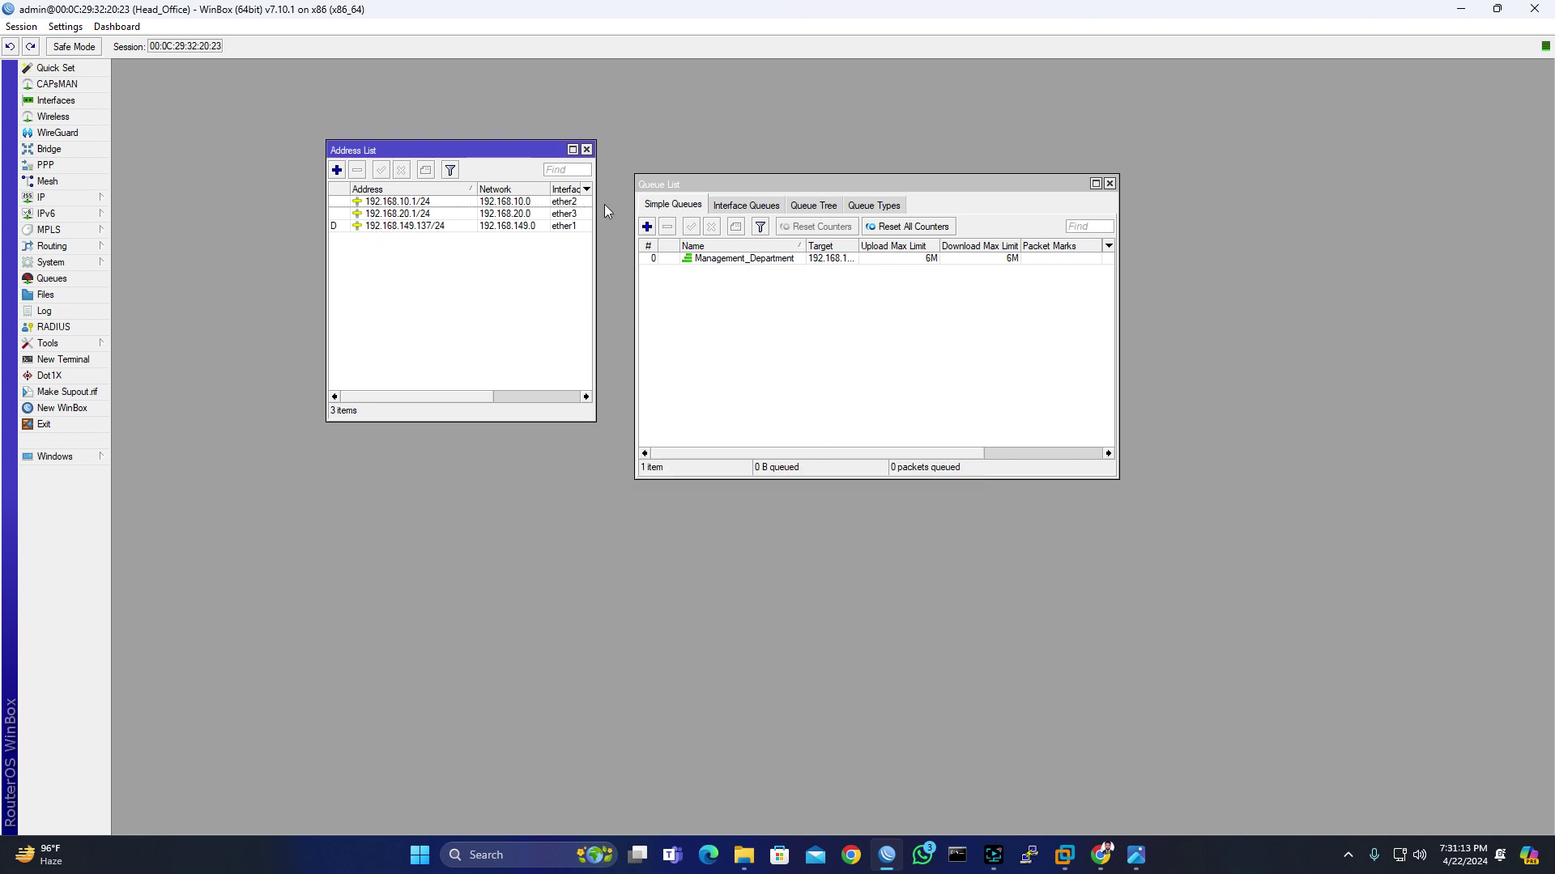
Step: Start another simple queue named IT_Department with target 192.168.20.0/24
left_click(646, 227)
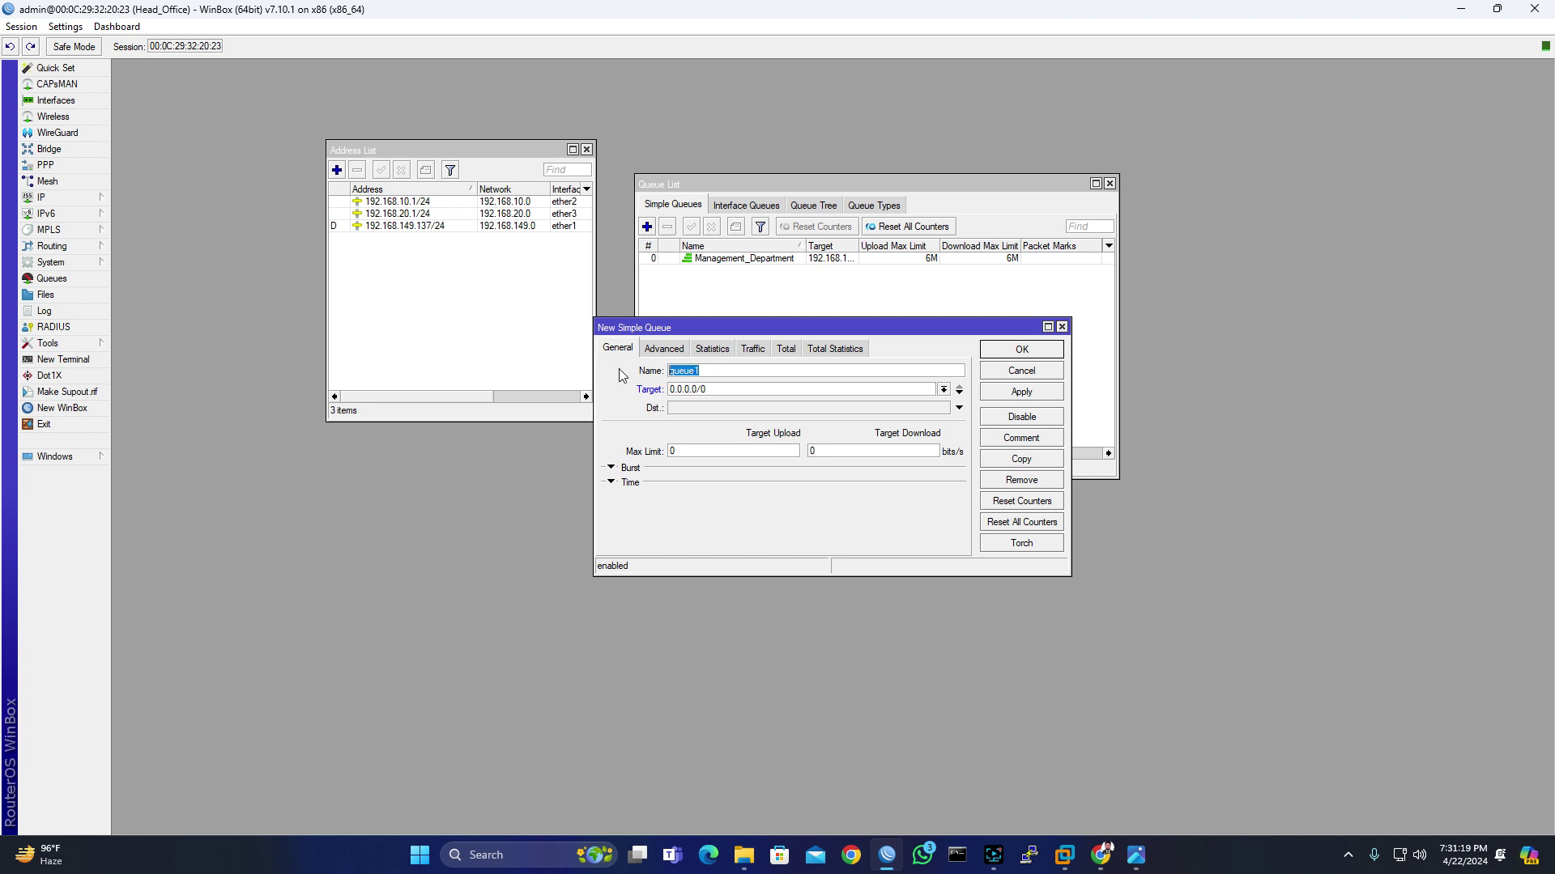
key("BackSpace")
type("IT_Departme")
key("Tab")
type("192.168")
key("Tab")
key("Tab")
Step: Set the IT_Department queue's upload and download max limits to 4M, save it and select it in the queue list
type("4M")
key("Tab")
type("4M")
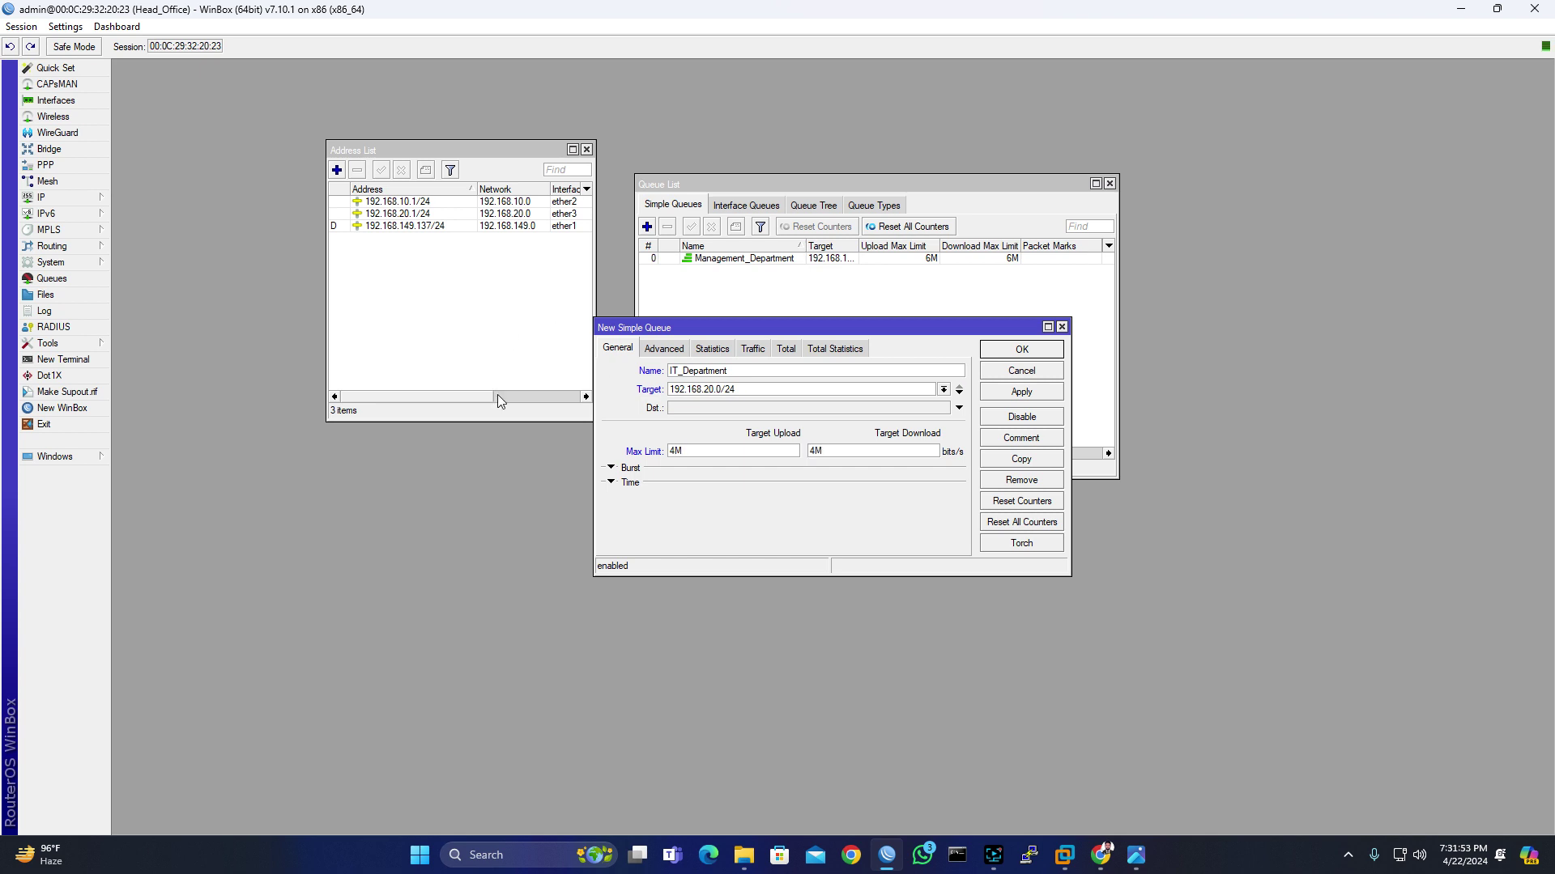
left_click(1027, 395)
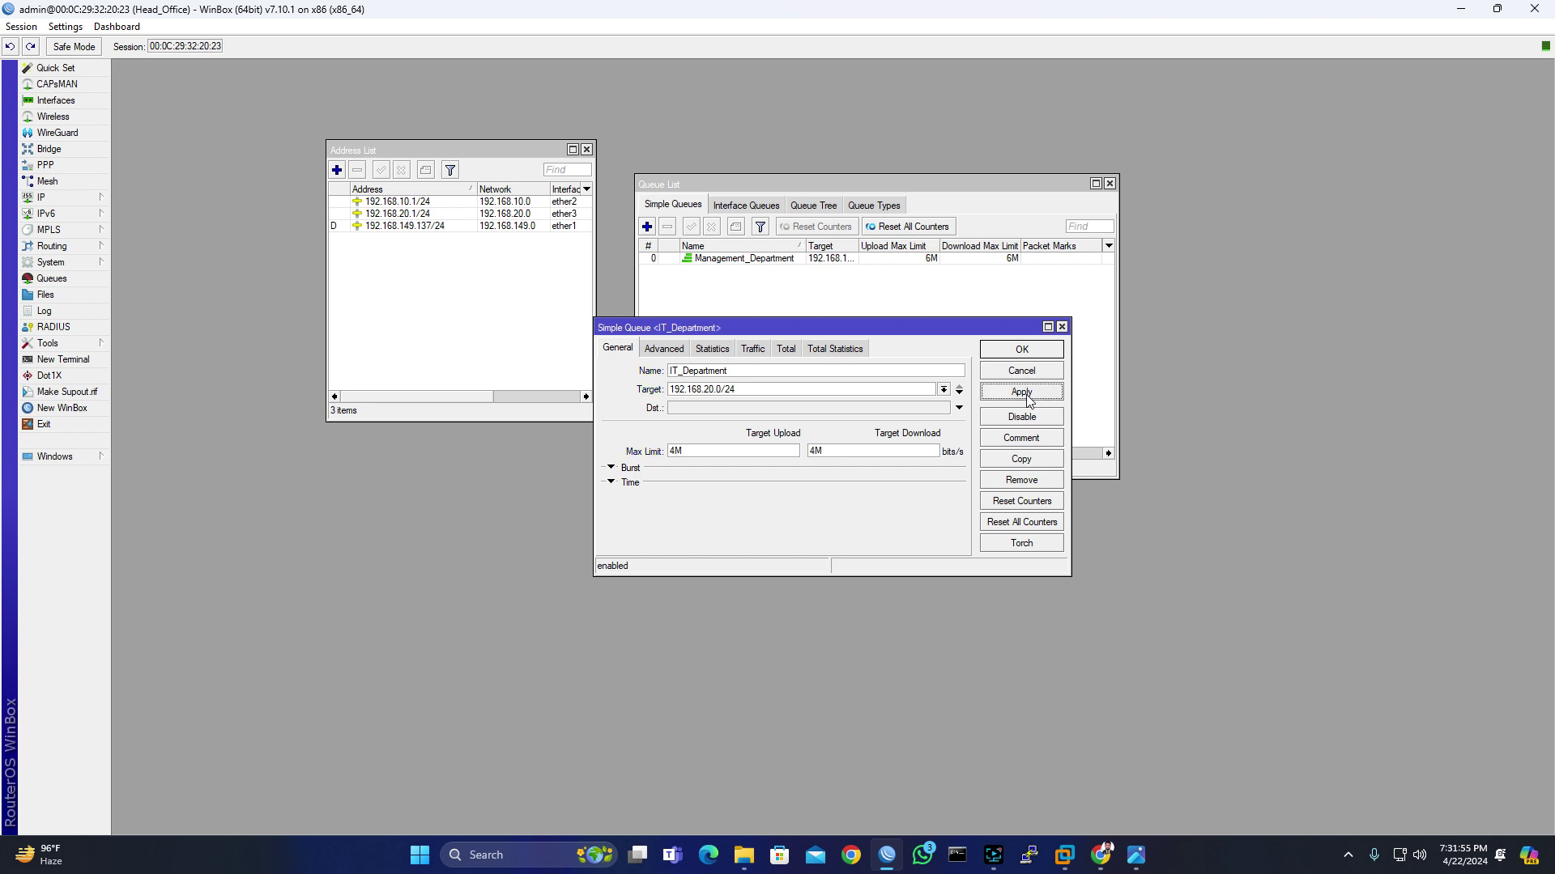
left_click(1037, 350)
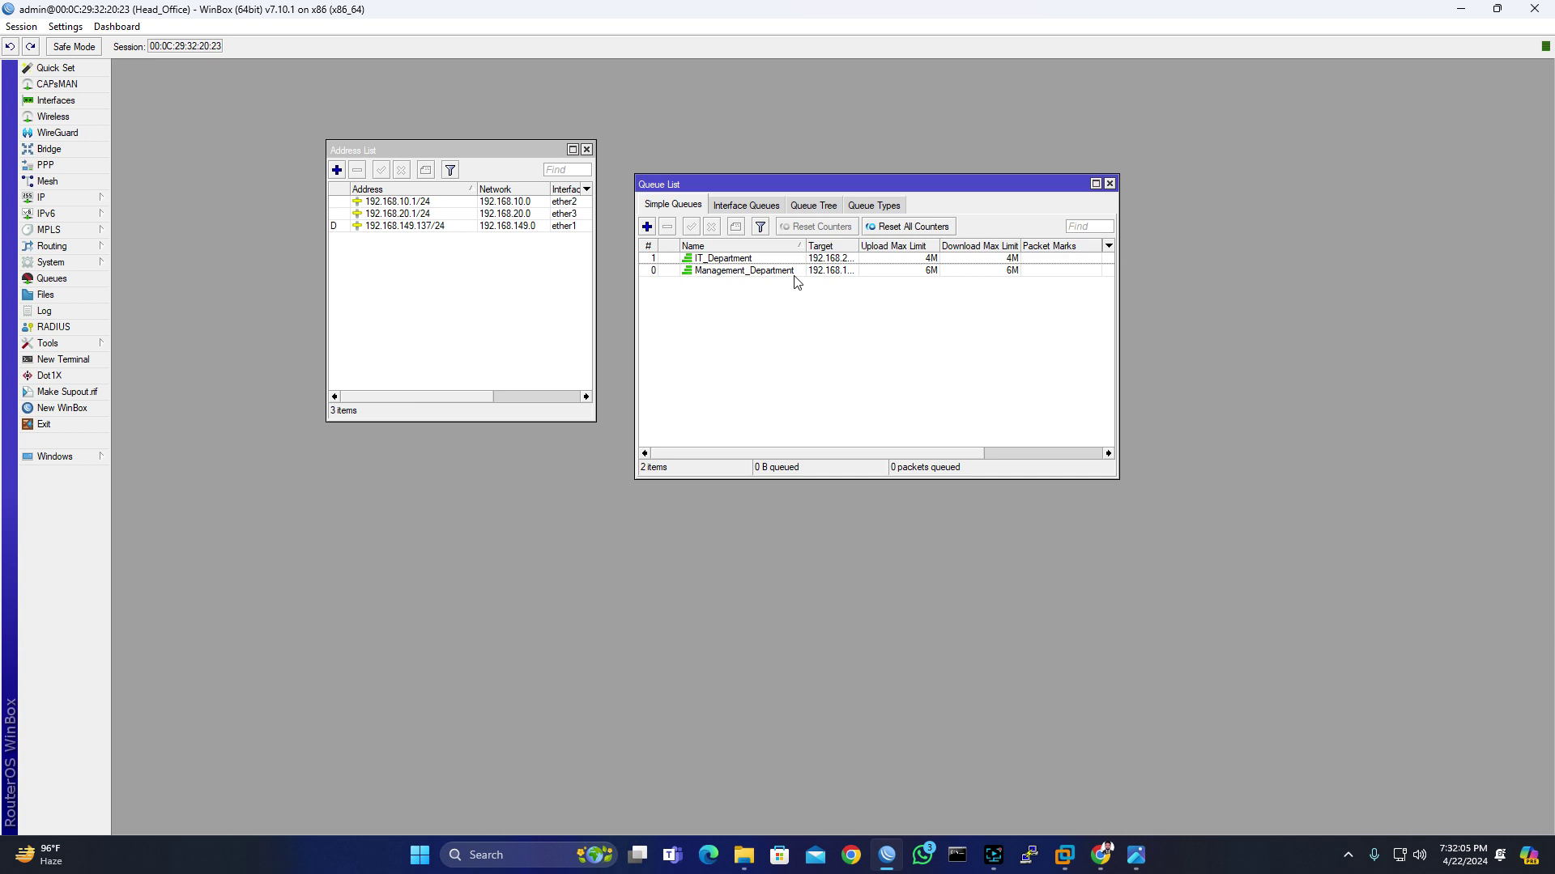
left_click(757, 261)
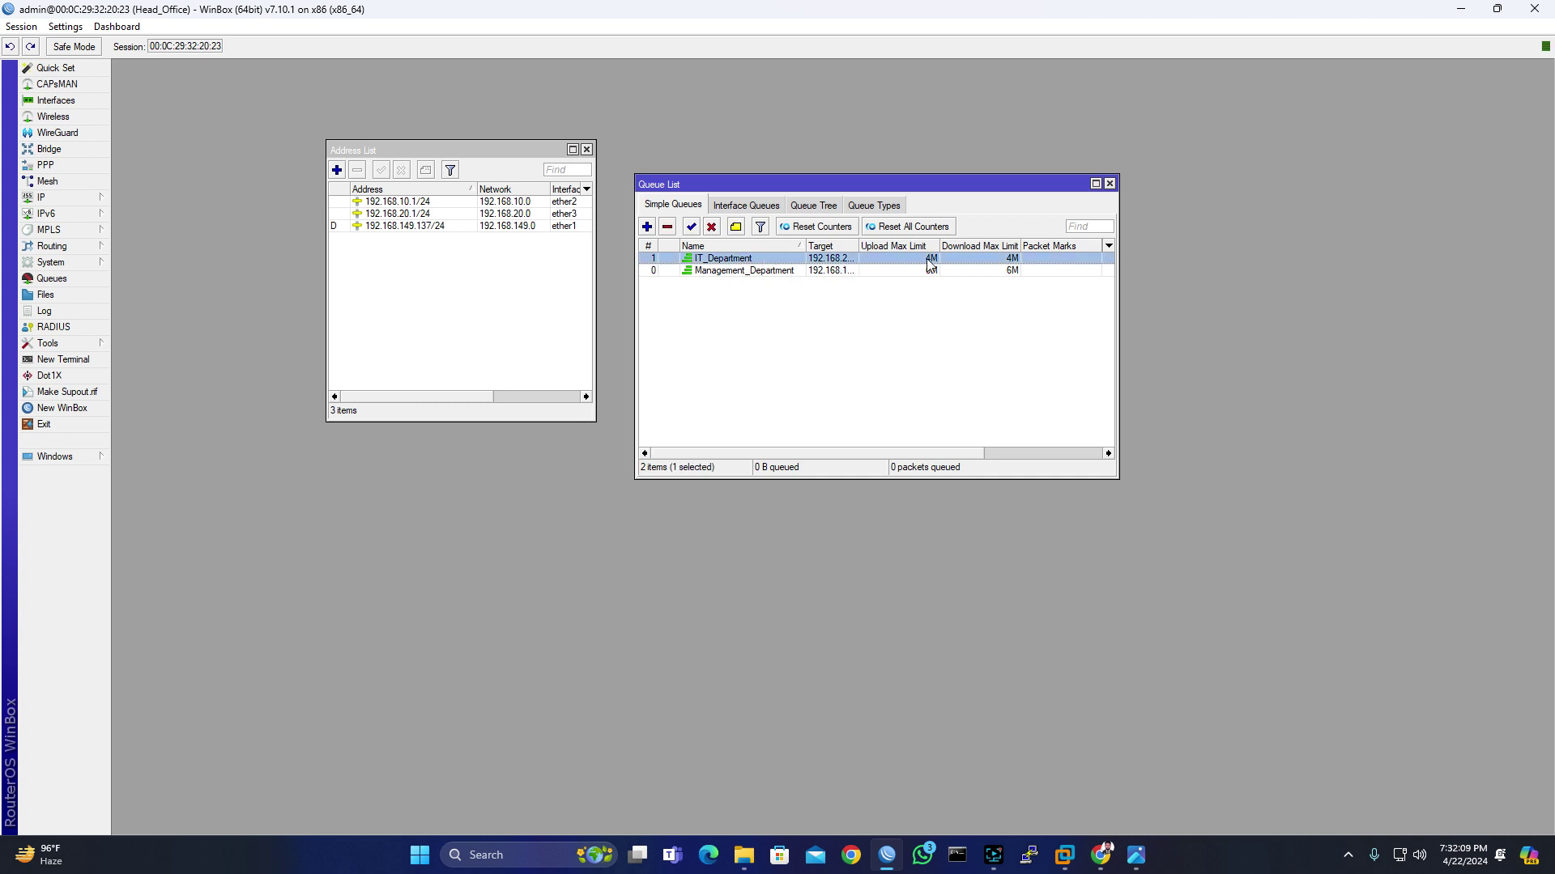
Step: Switch to VMware Workstation and rerun the Fast.com speed test on Client-1
left_click(1063, 860)
left_click(985, 785)
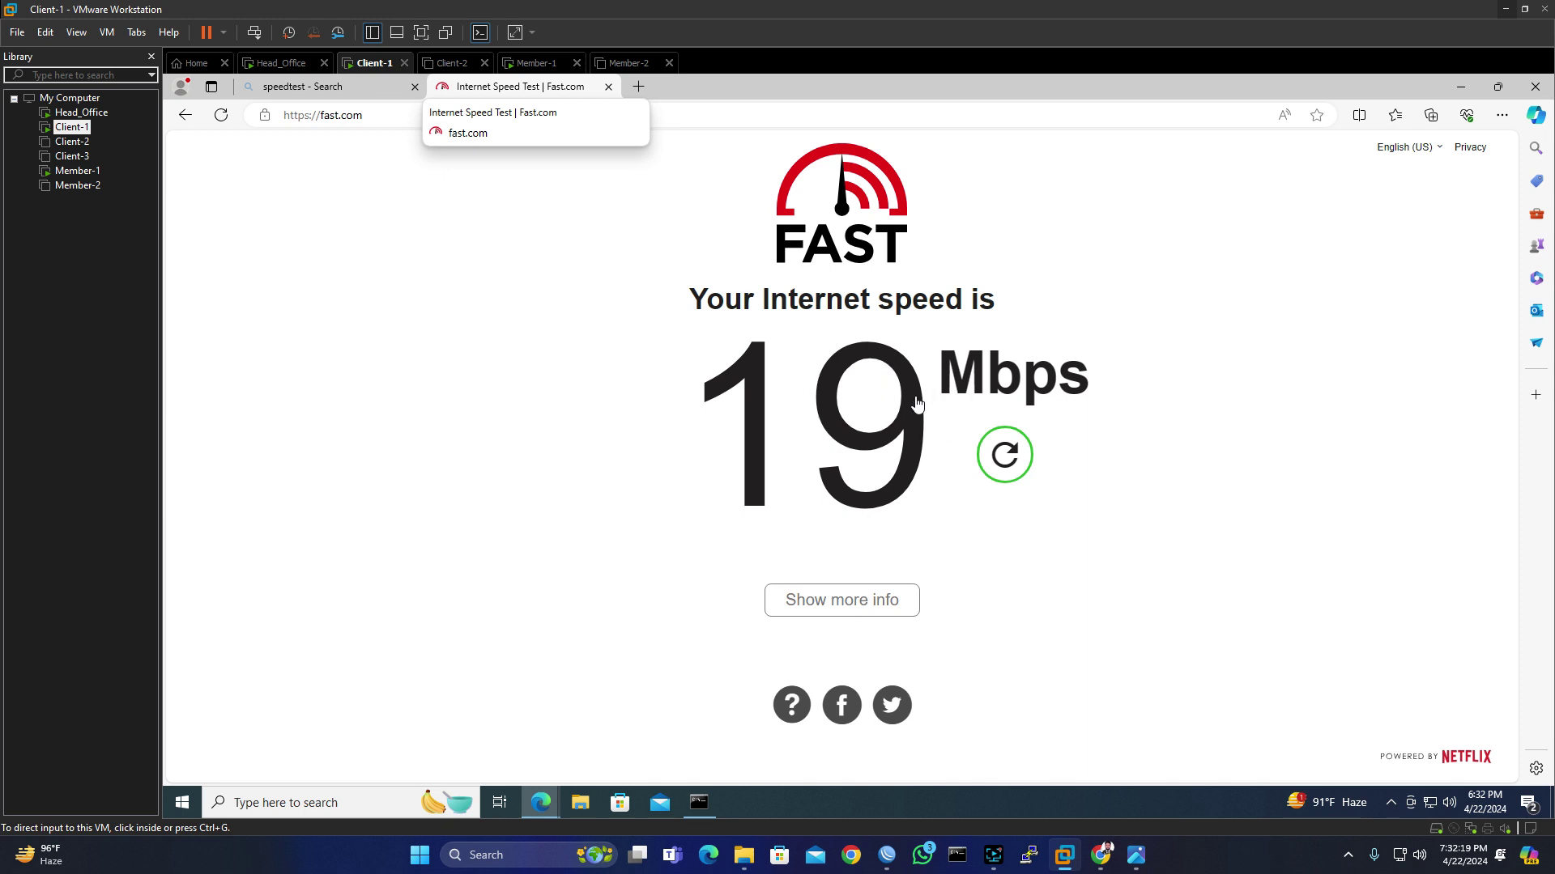
left_click(1009, 461)
left_click(1006, 455)
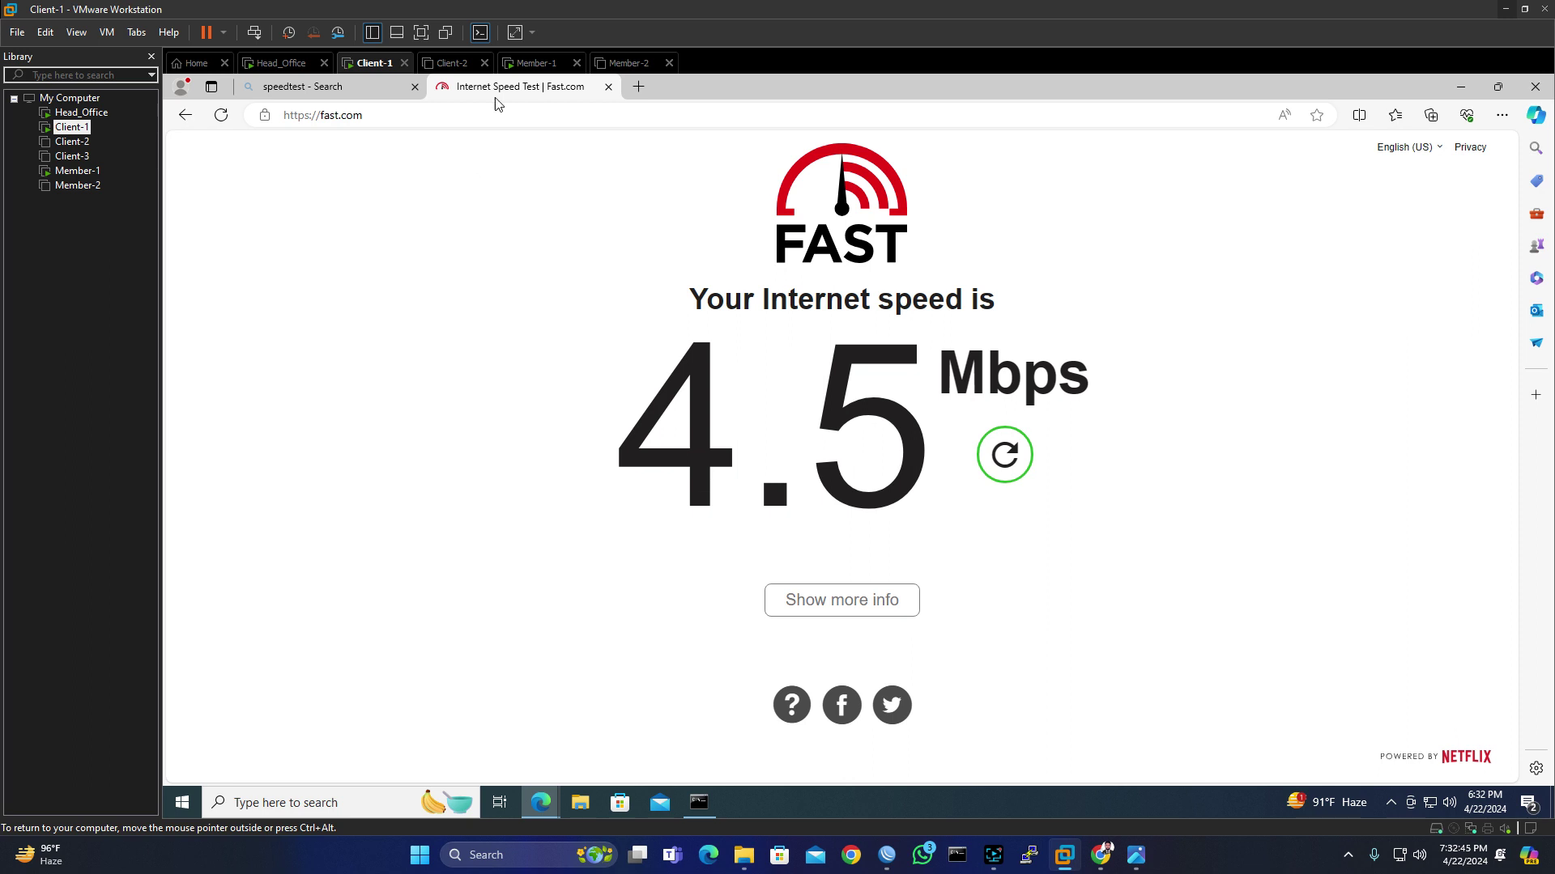
Step: Rerun the Fast.com speed test on the Member-1 virtual machine
left_click(539, 63)
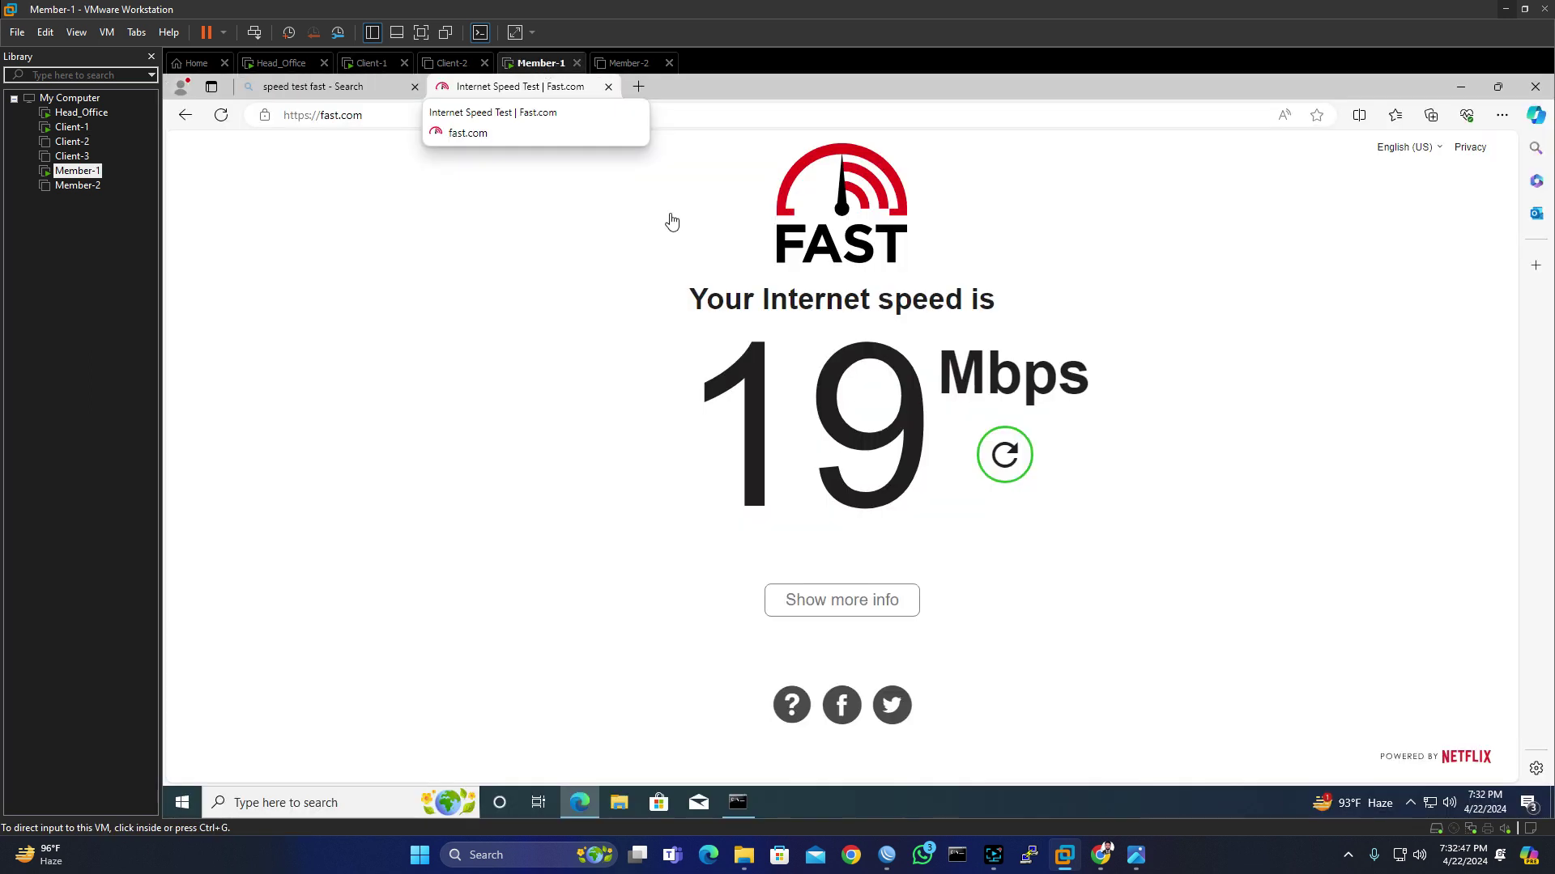
left_click(1008, 463)
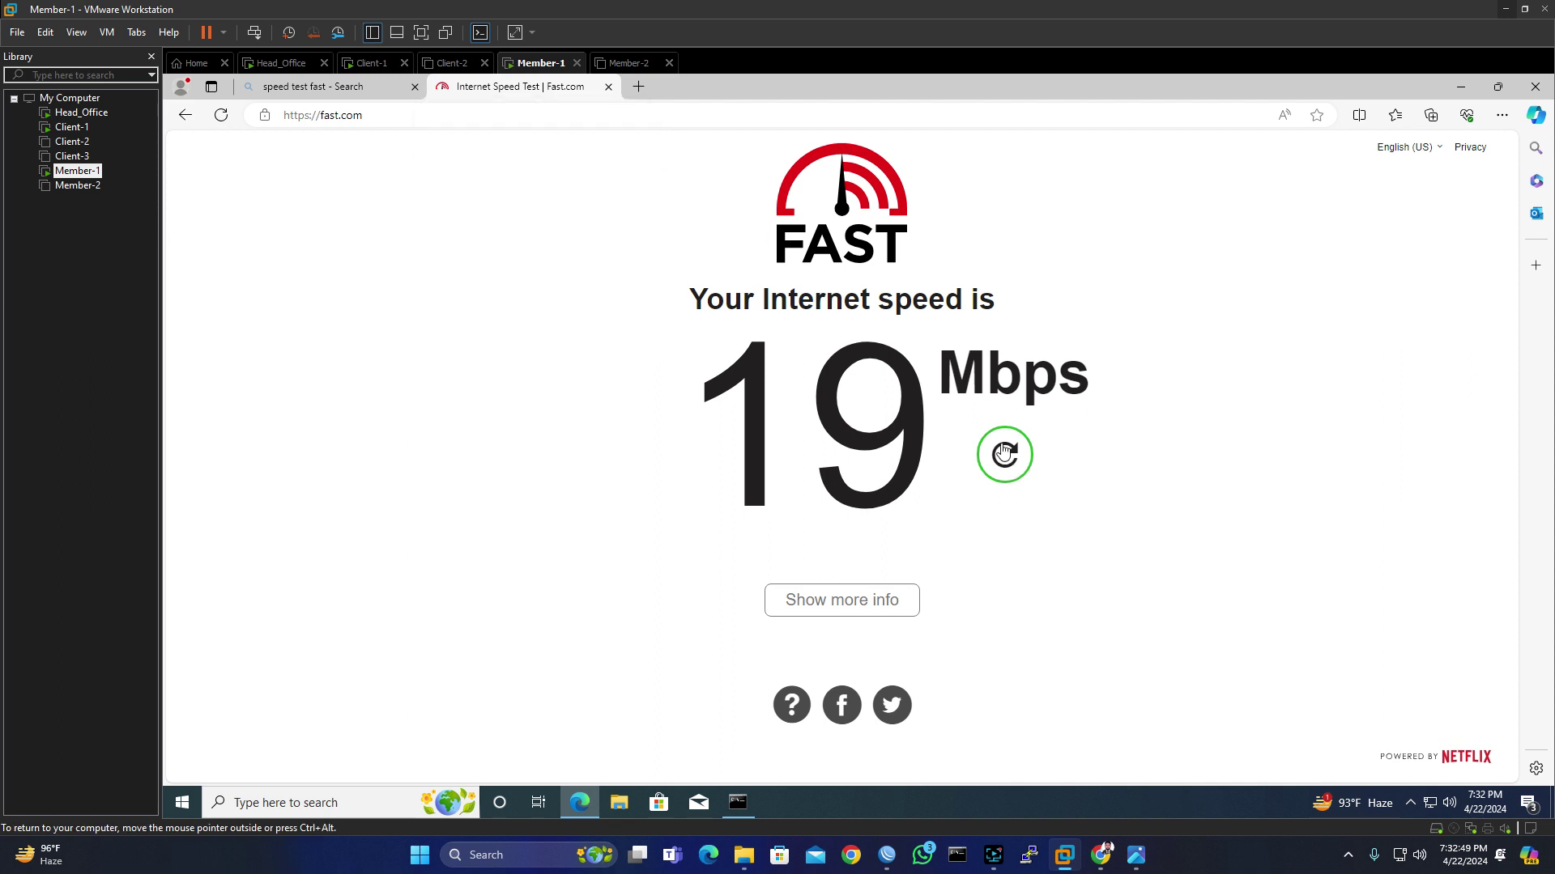
left_click(1004, 455)
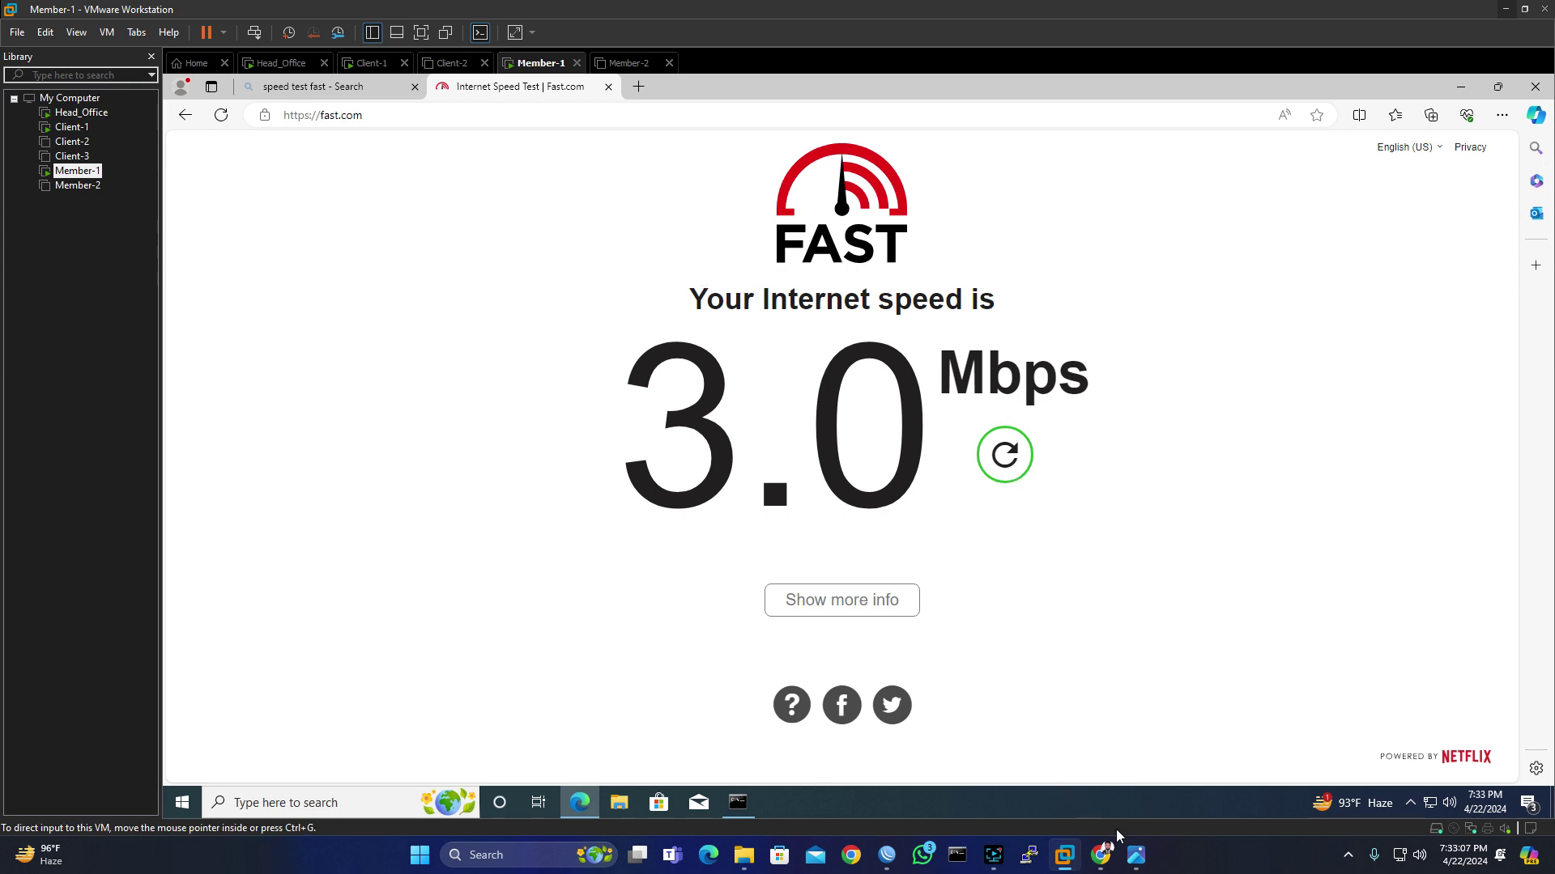
Step: Switch to the image viewer to examine the bandwidth management network diagram in Screenshot_3.png
mouse_move(1136, 855)
left_click(1085, 808)
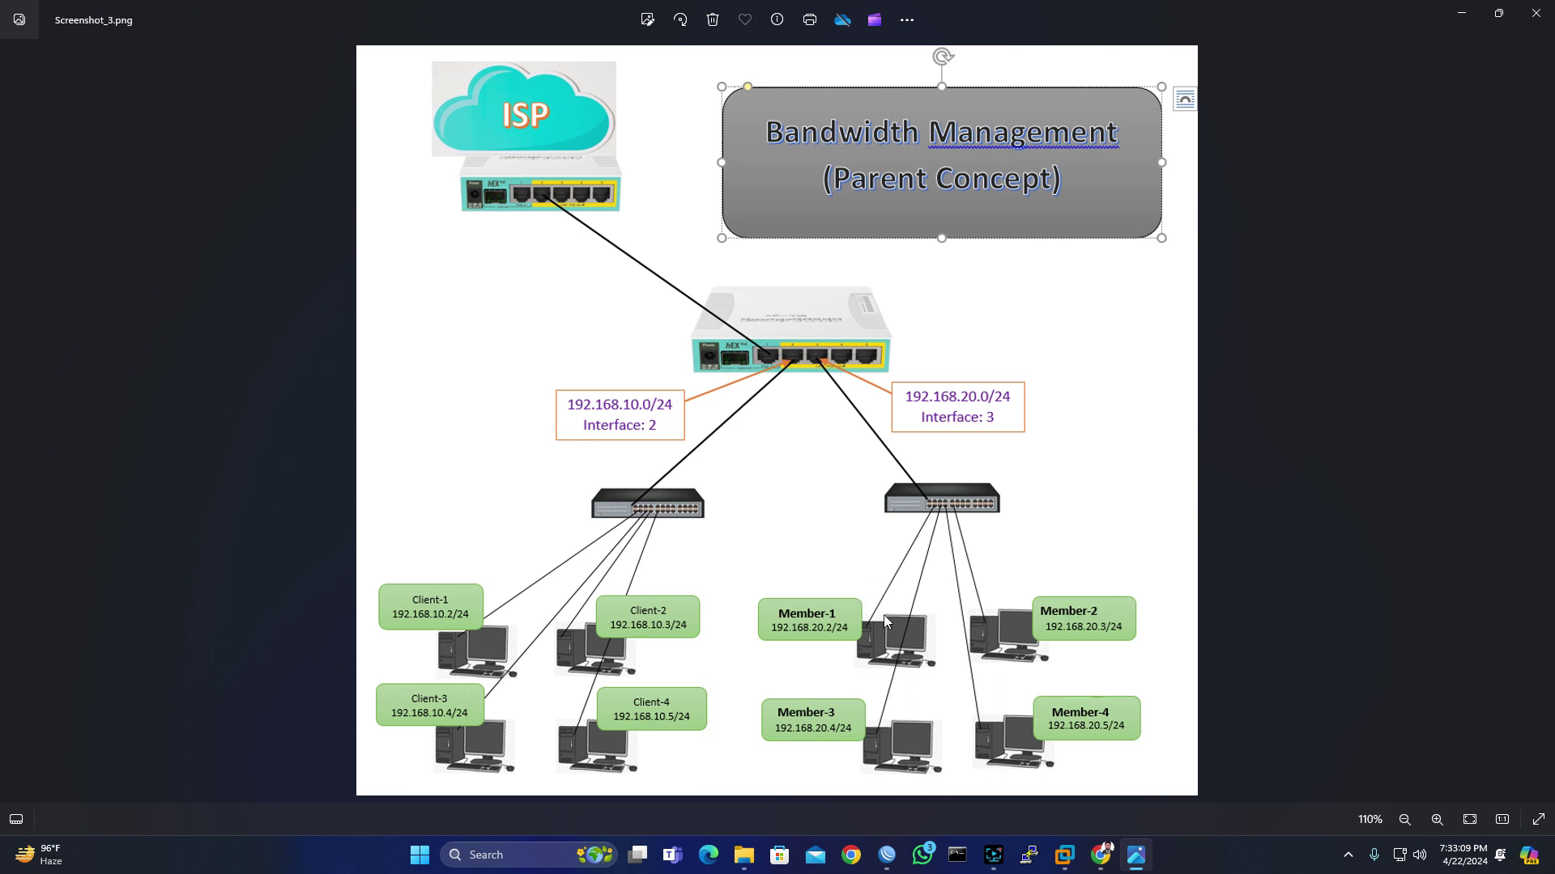
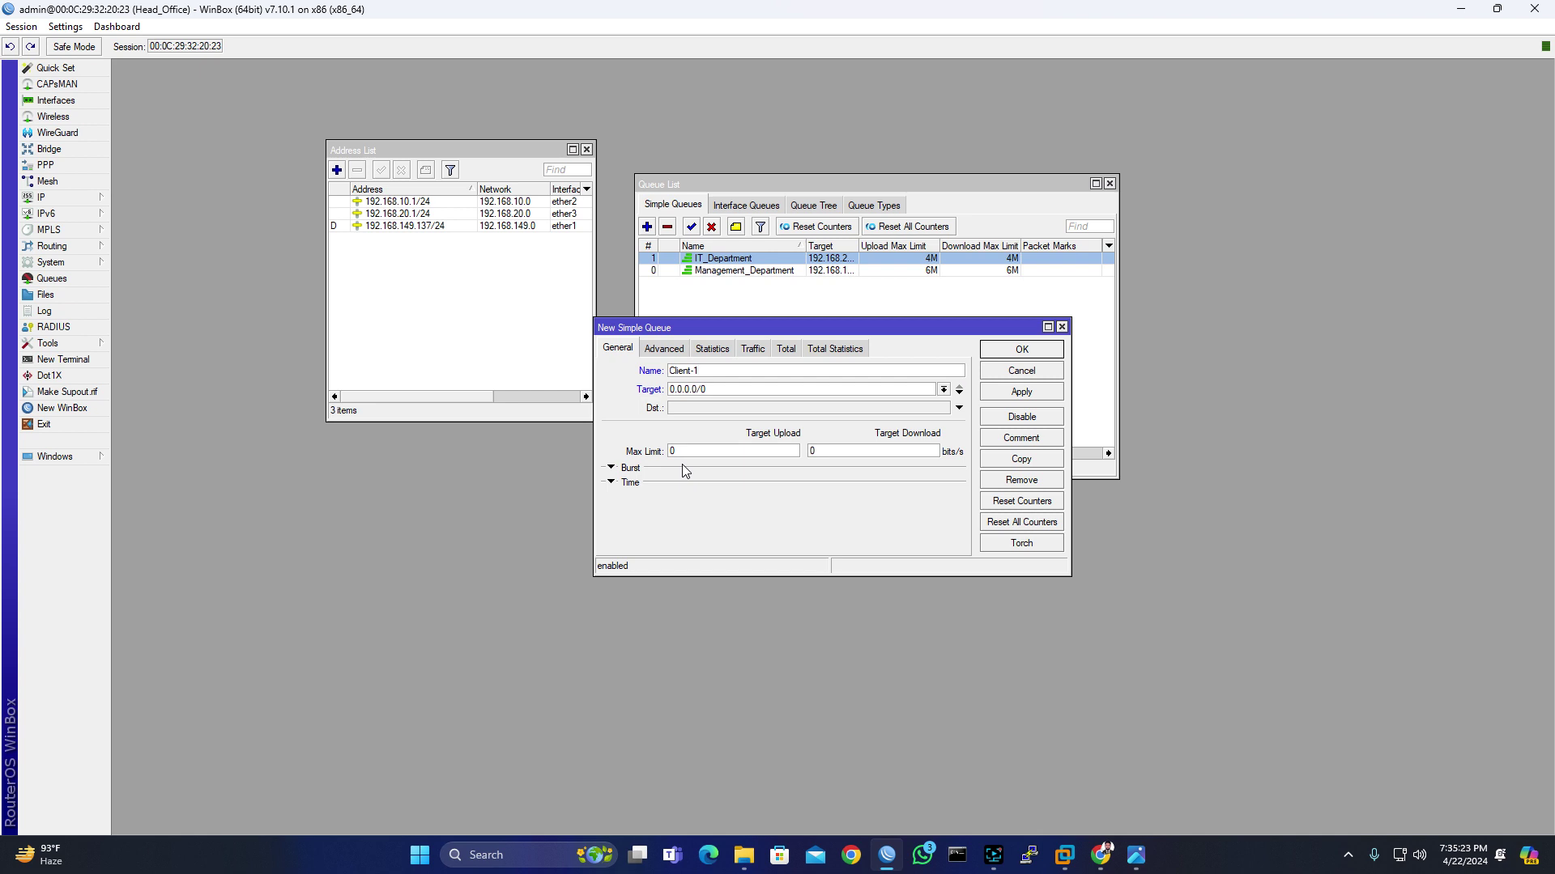
Step: Set the new Client-1 queue's target to 192.168.10.2 and its upload and download max limits to 2M
key("Tab")
type("192.168.10.2")
key("Tab")
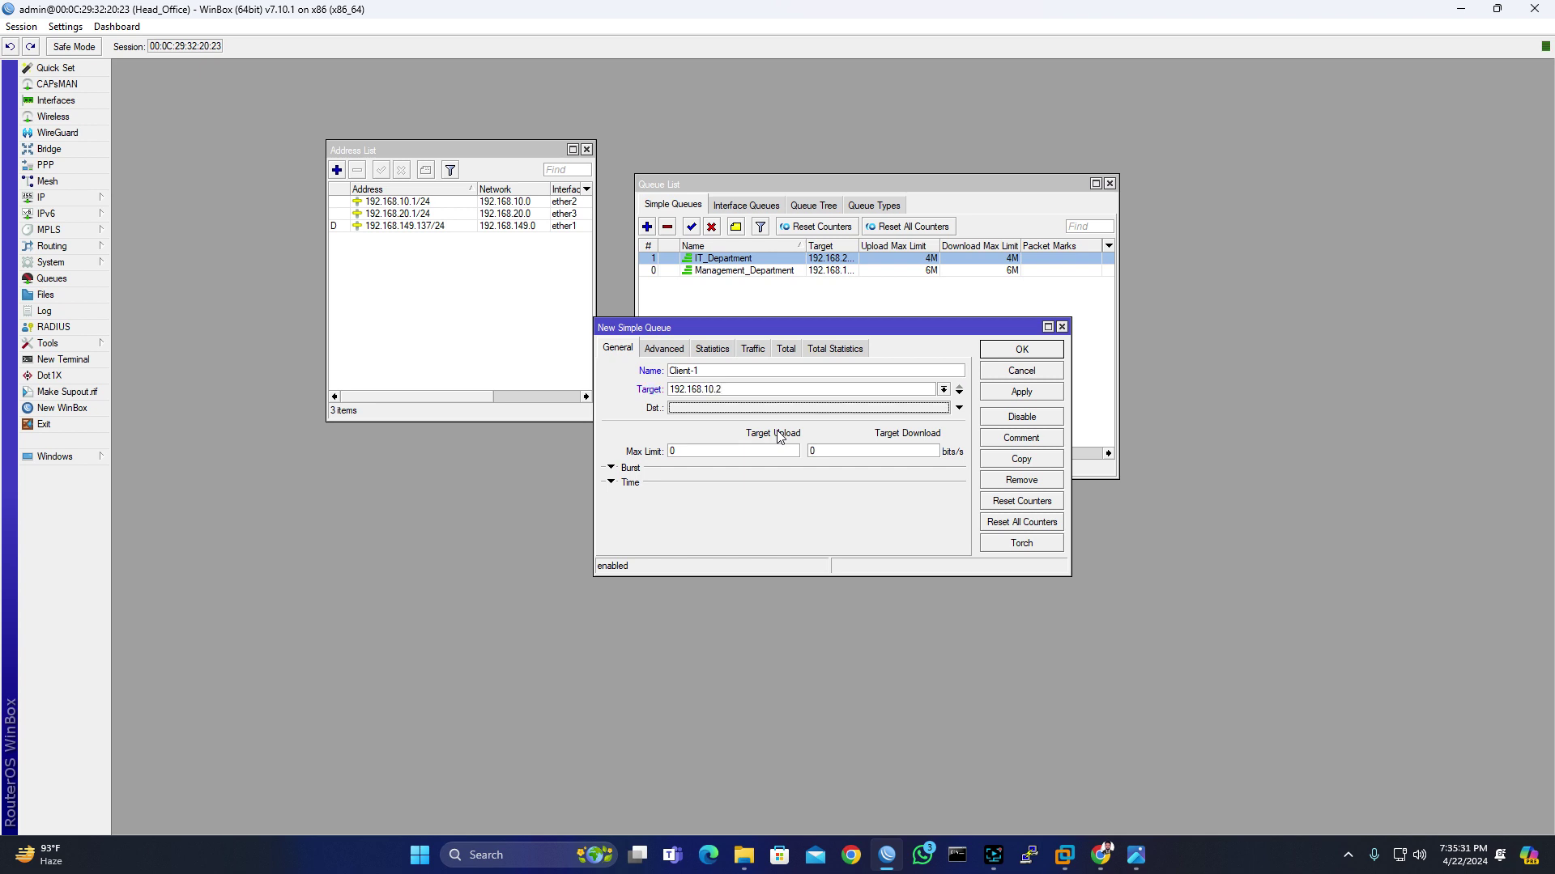
key("Tab")
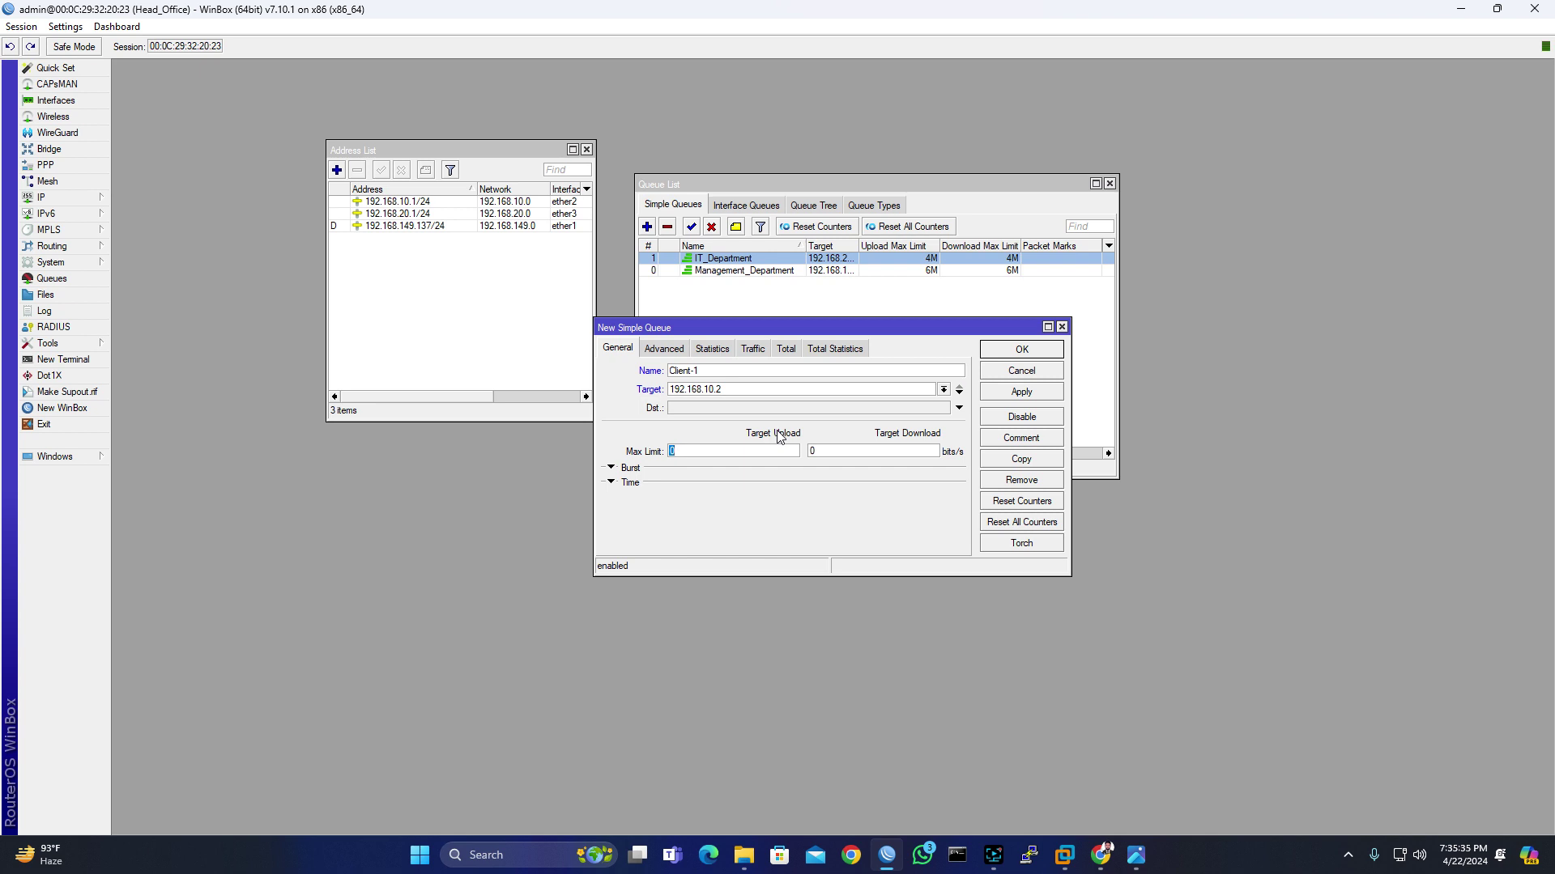
type("1")
key("BackSpace")
type("2M")
key("Tab")
type("2M")
Step: Assign Management_Department as the parent of the Client-1 queue and save the queue
left_click(664, 349)
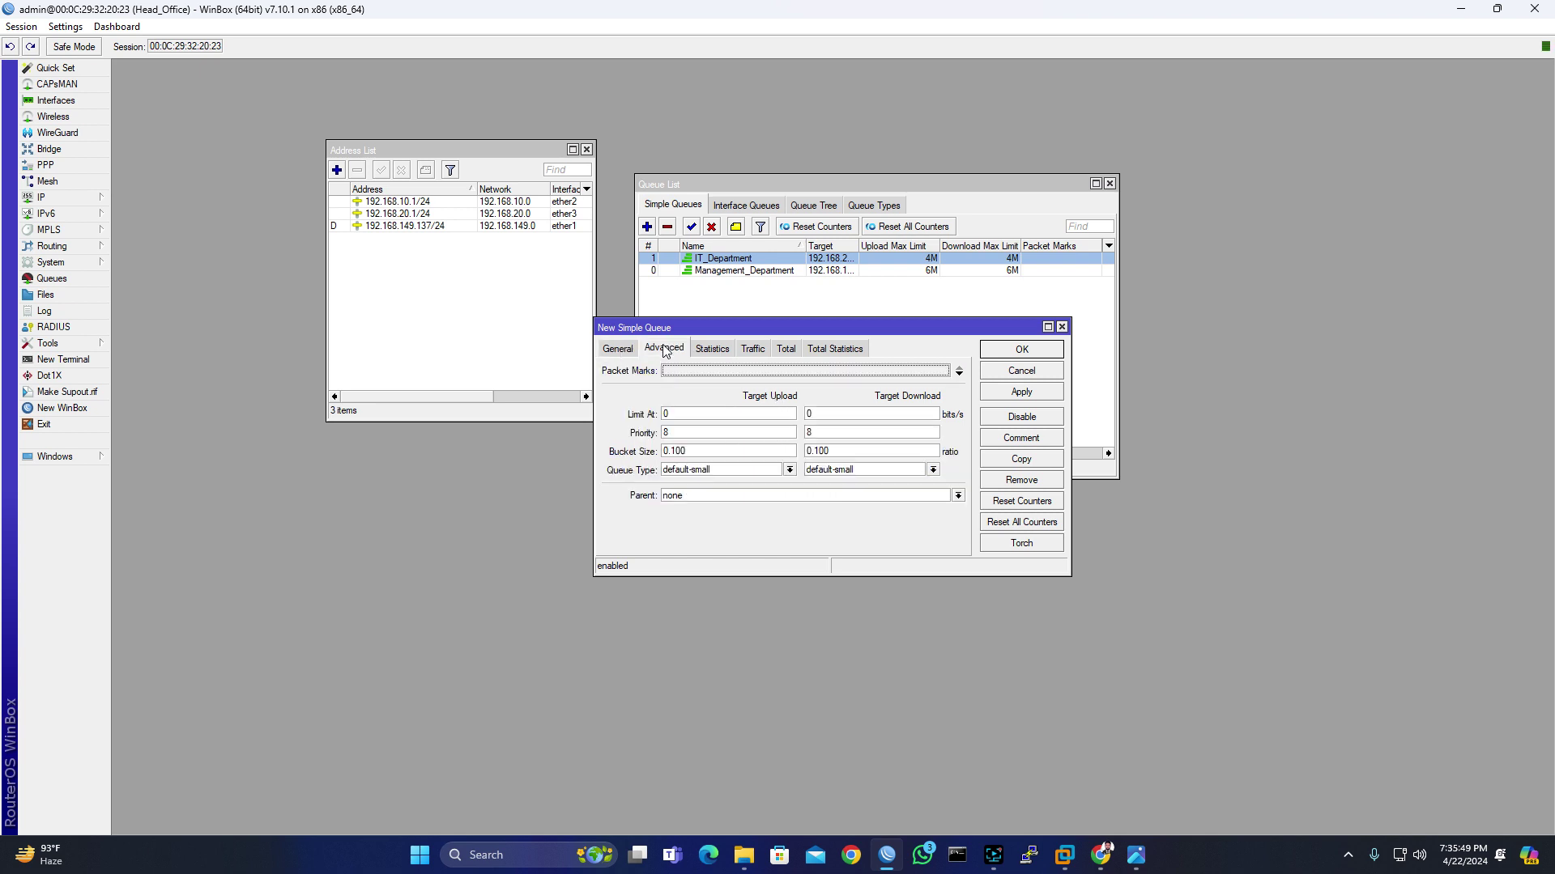
left_click(958, 495)
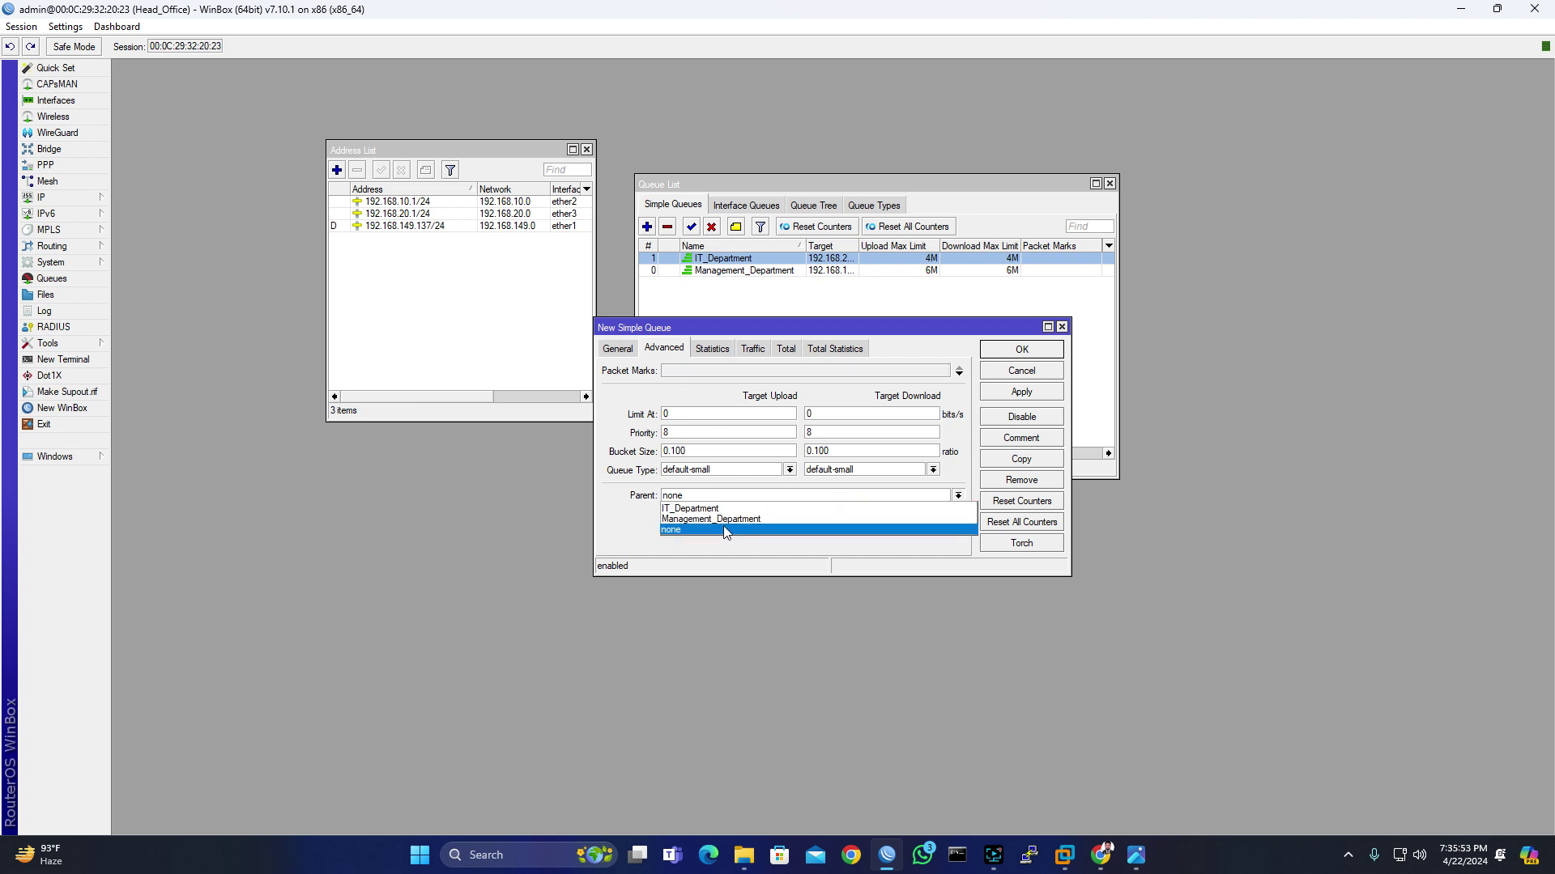
left_click(747, 524)
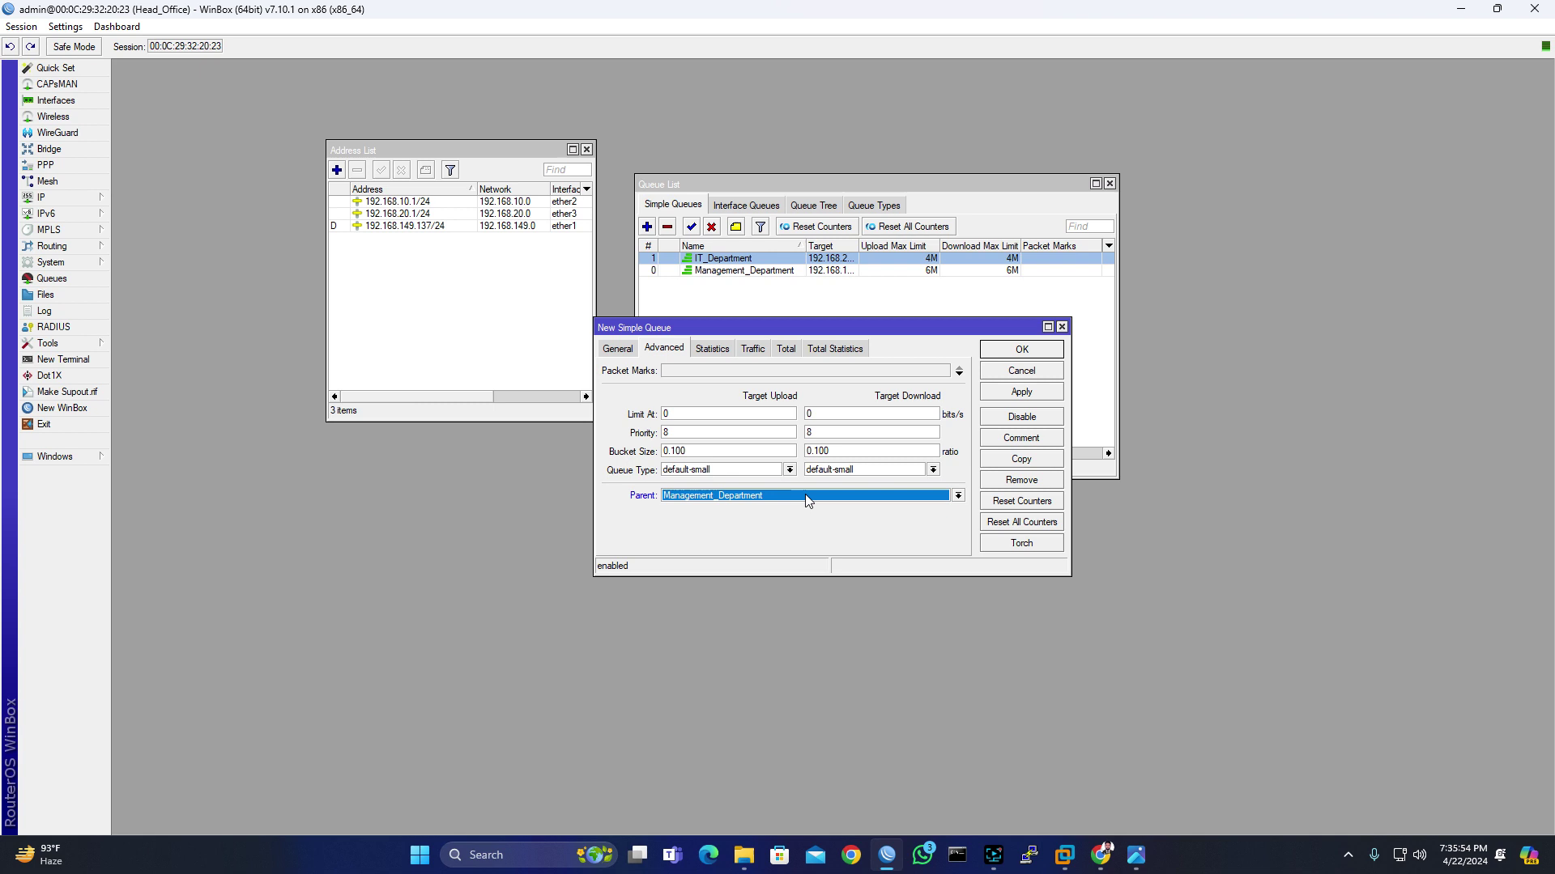
left_click(1030, 393)
left_click(1030, 349)
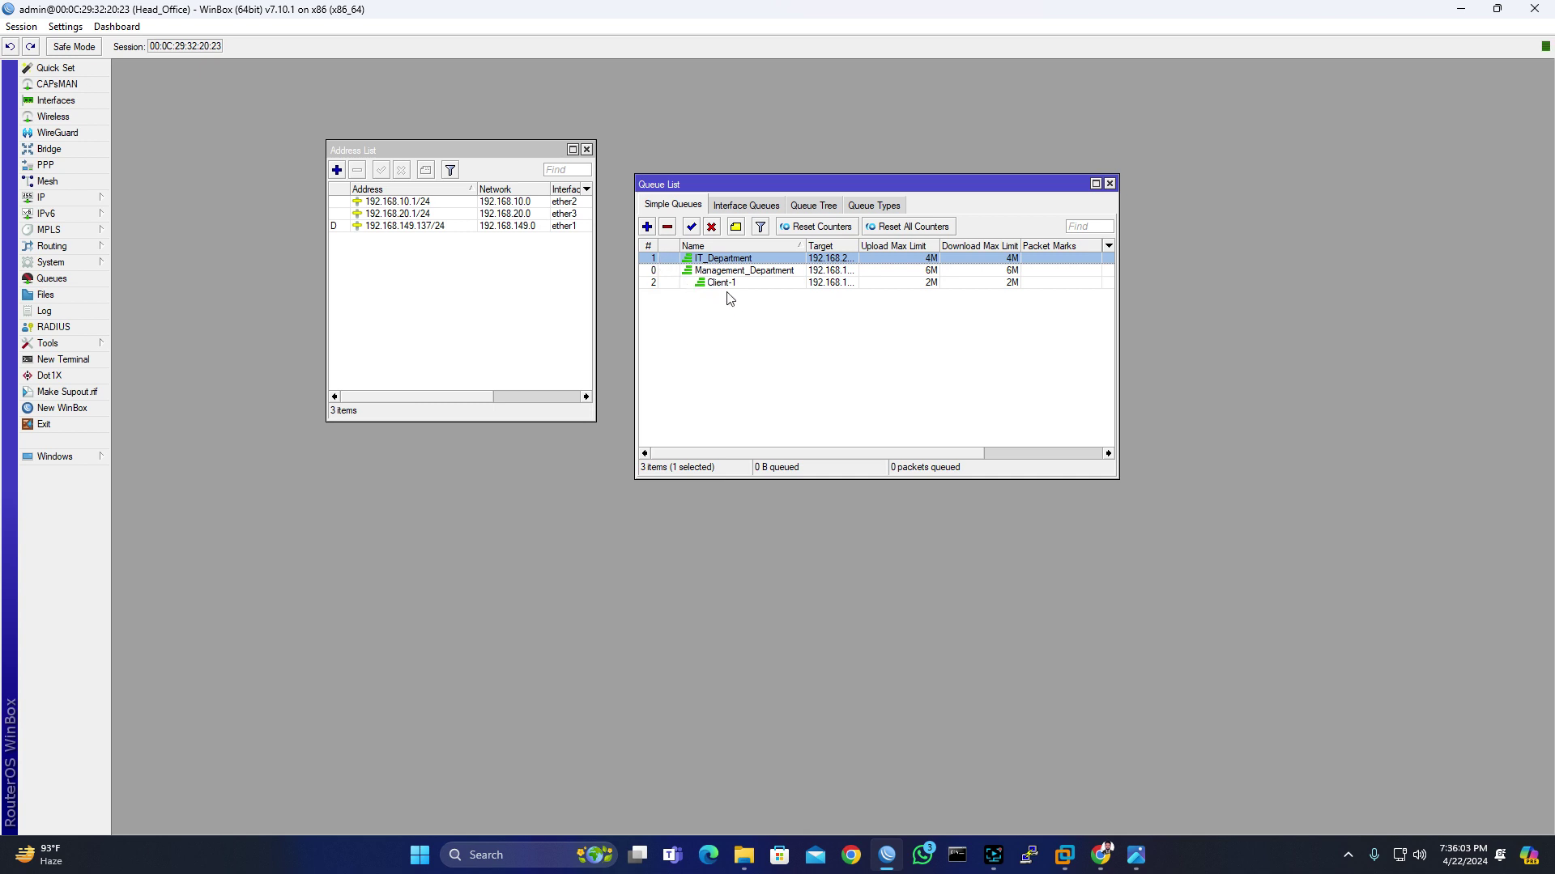
Step: Create a simple queue named Client-2 with a target in the 192.168.10.0 network and upload and download max limits of 3M
left_click(647, 226)
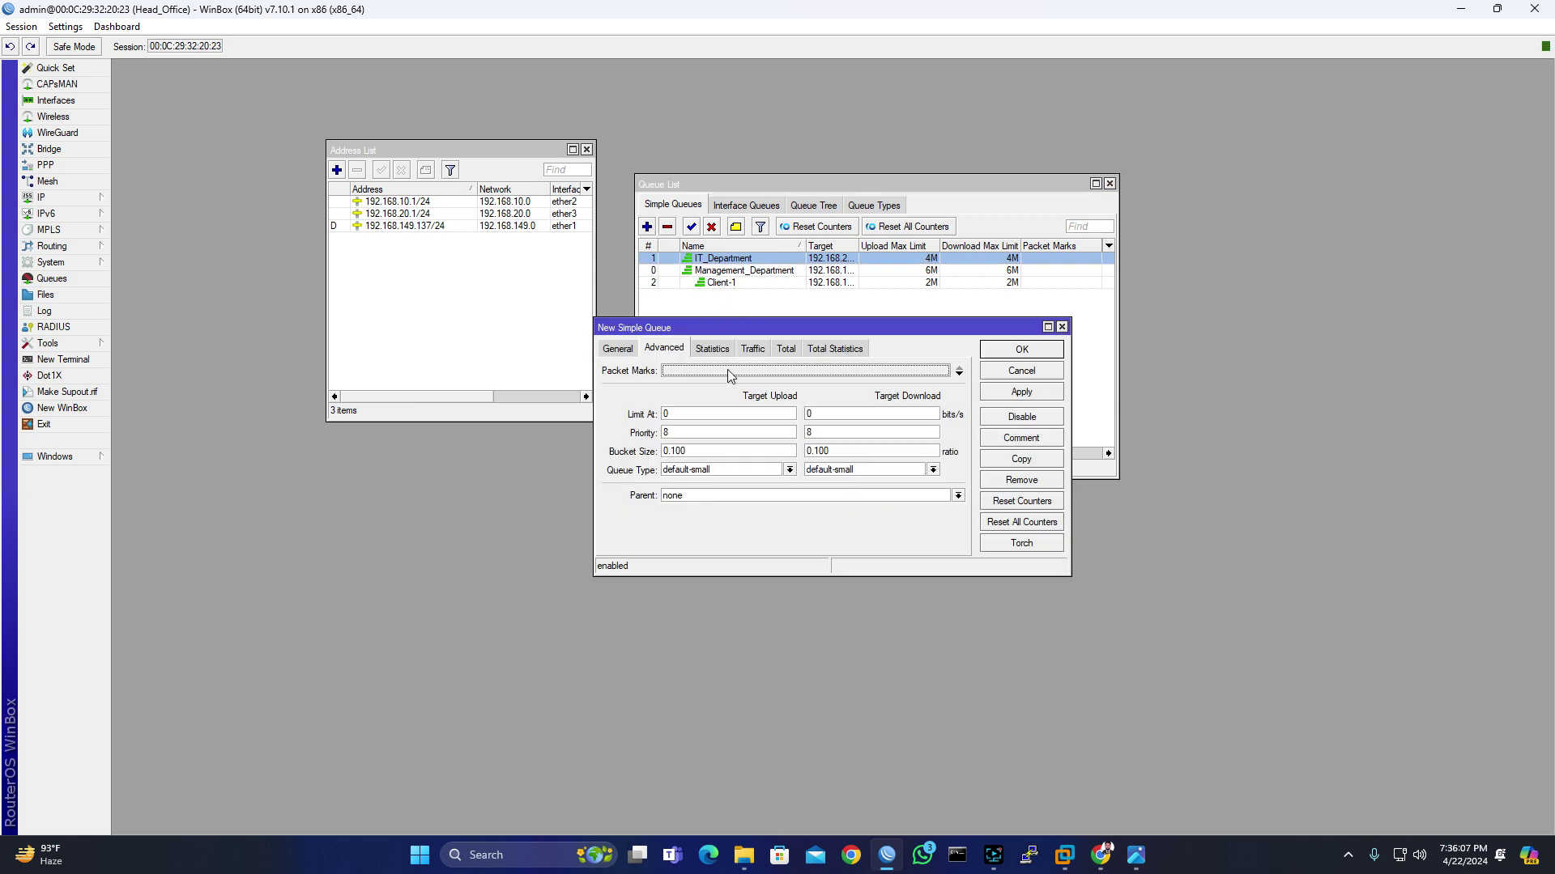
left_click(618, 349)
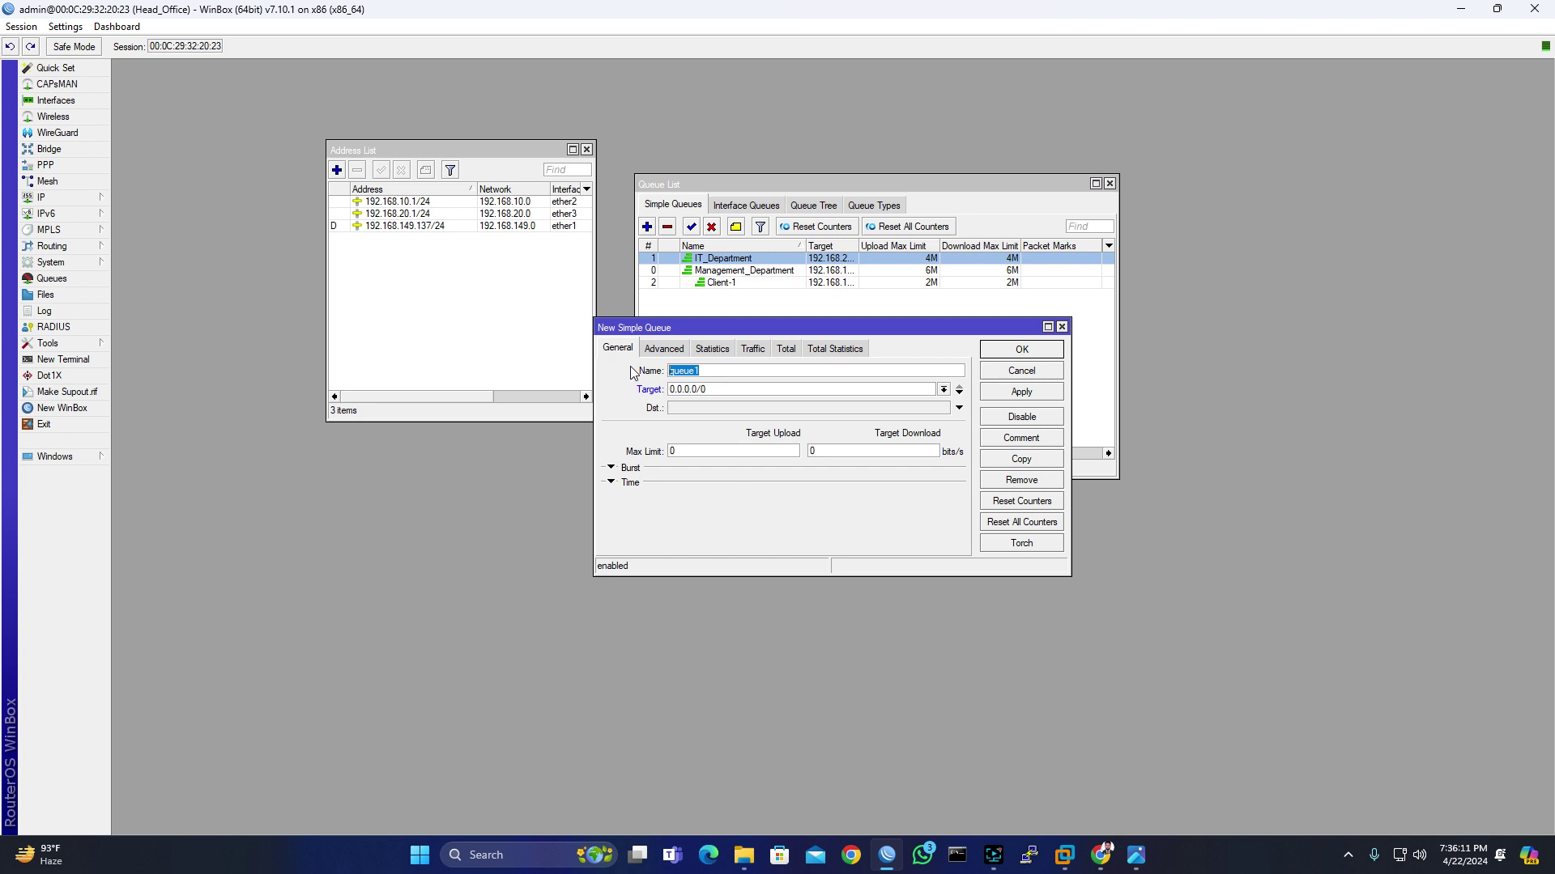
type("Clent")
key("BackSpace")
key("BackSpace")
key("BackSpace")
type("ient-1")
key("Tab")
type("192.168.10")
key("Tab")
key("Tab")
type("3M")
key("Tab")
type("3M")
Step: Assign Management_Department as the parent of the Client-2 queue and save the queue
left_click(664, 349)
left_click(958, 495)
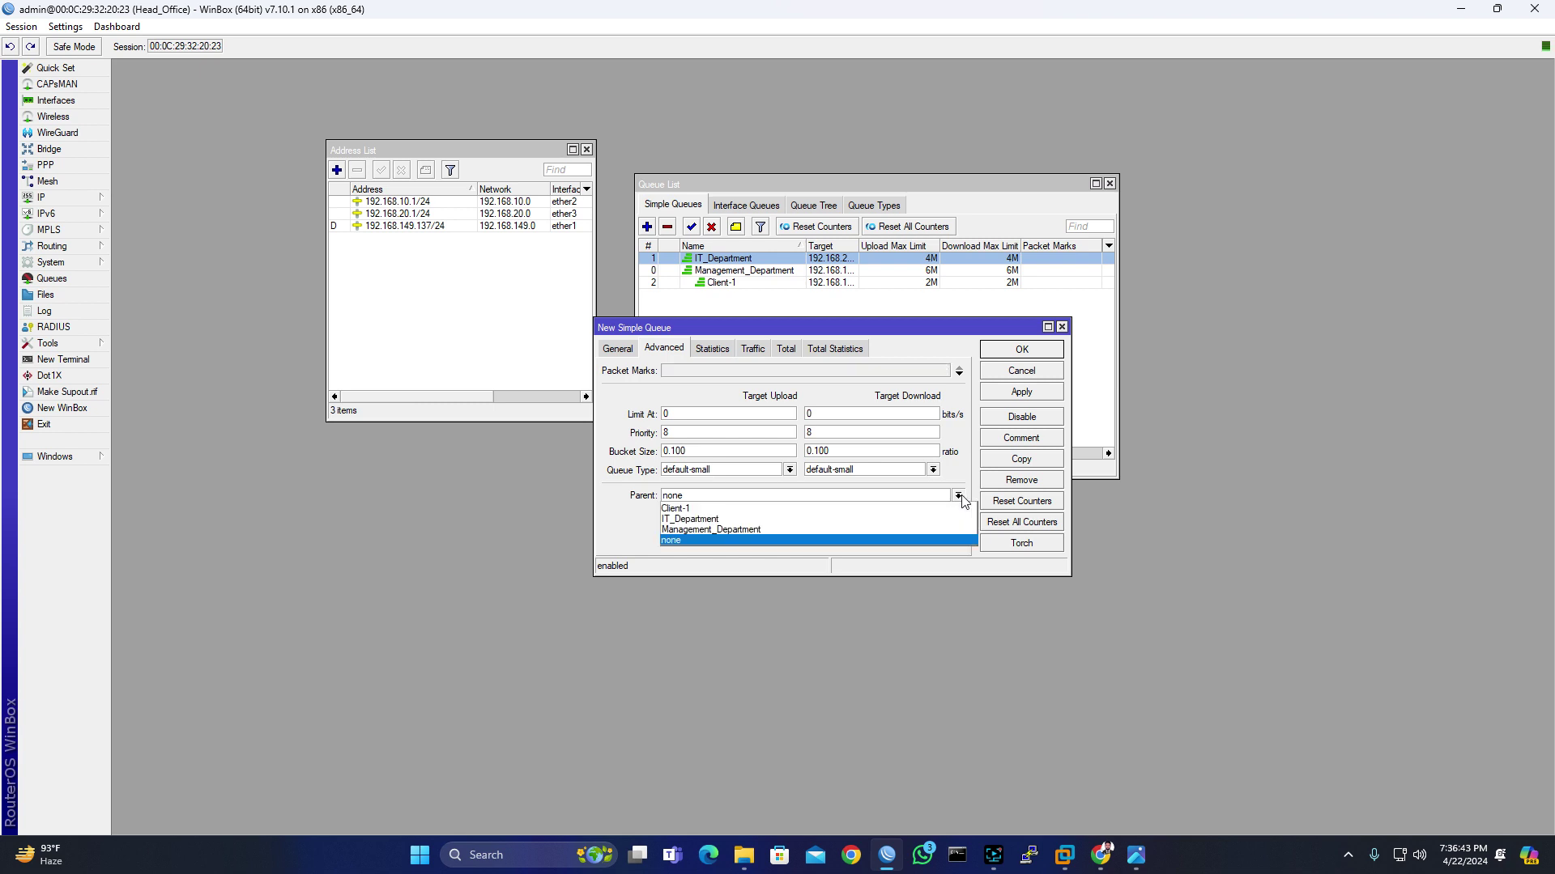
left_click(768, 531)
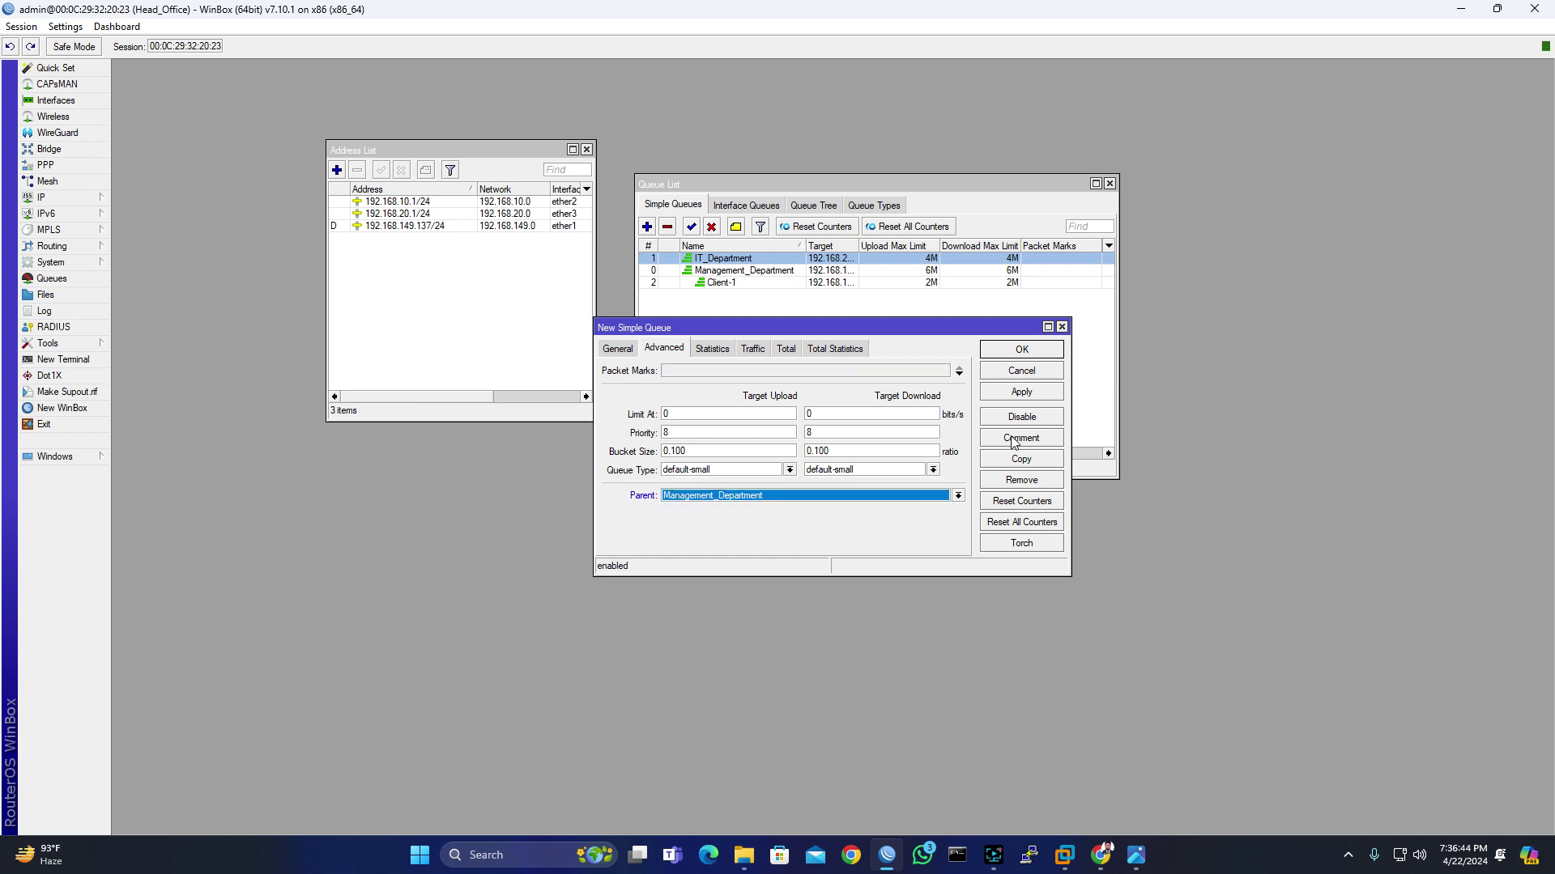
left_click(1027, 397)
left_click(1022, 350)
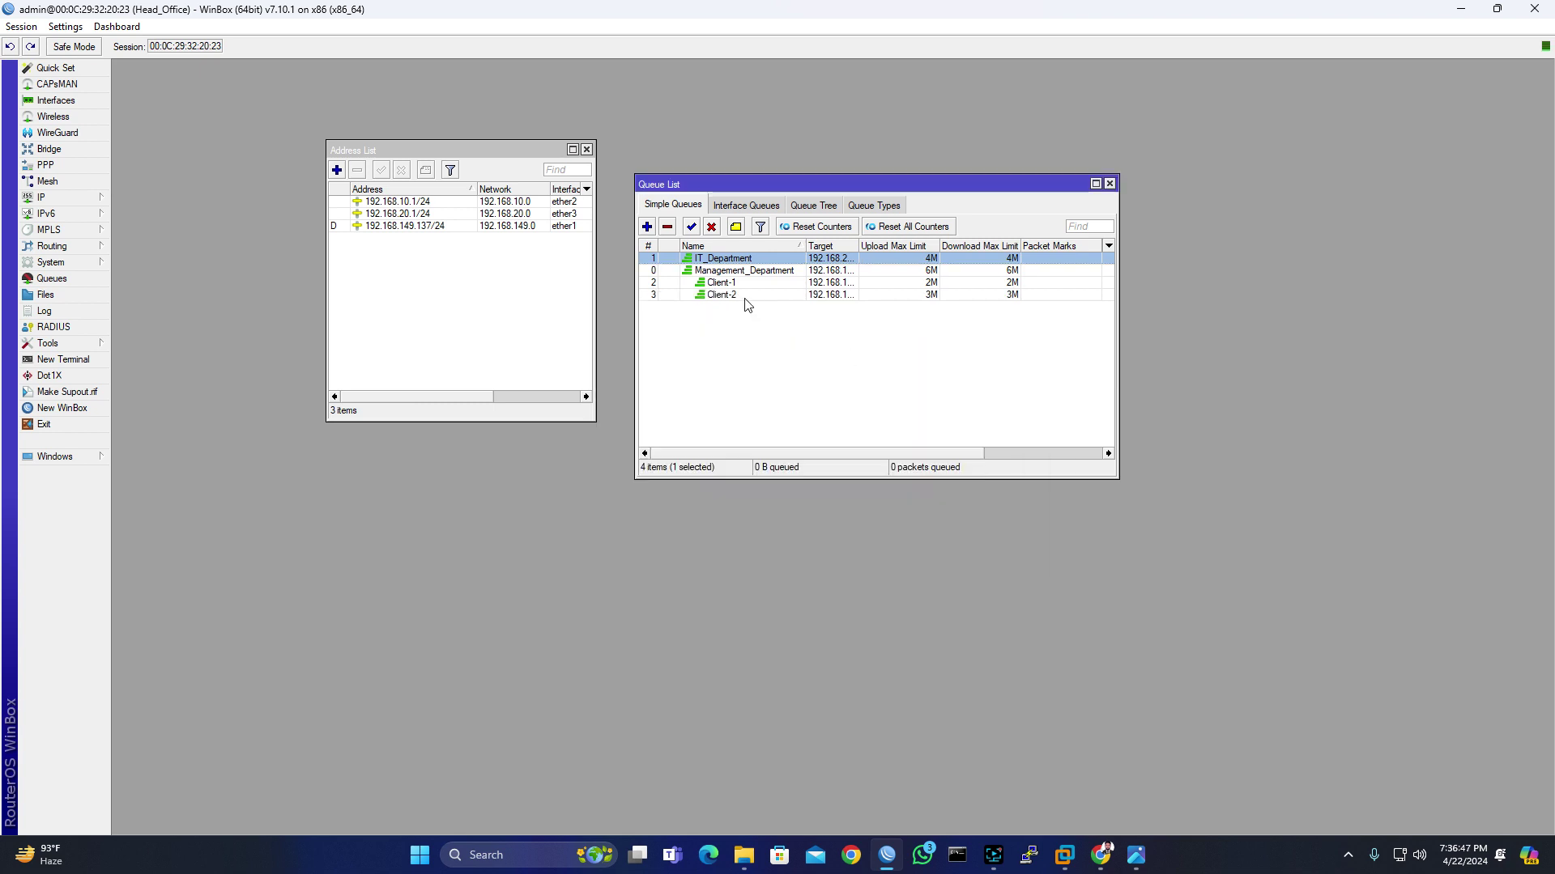
Step: Create a simple queue named Member-1 with target 192.168.20.2, a 2M upload max limit and a 3M download max limit
left_click(647, 227)
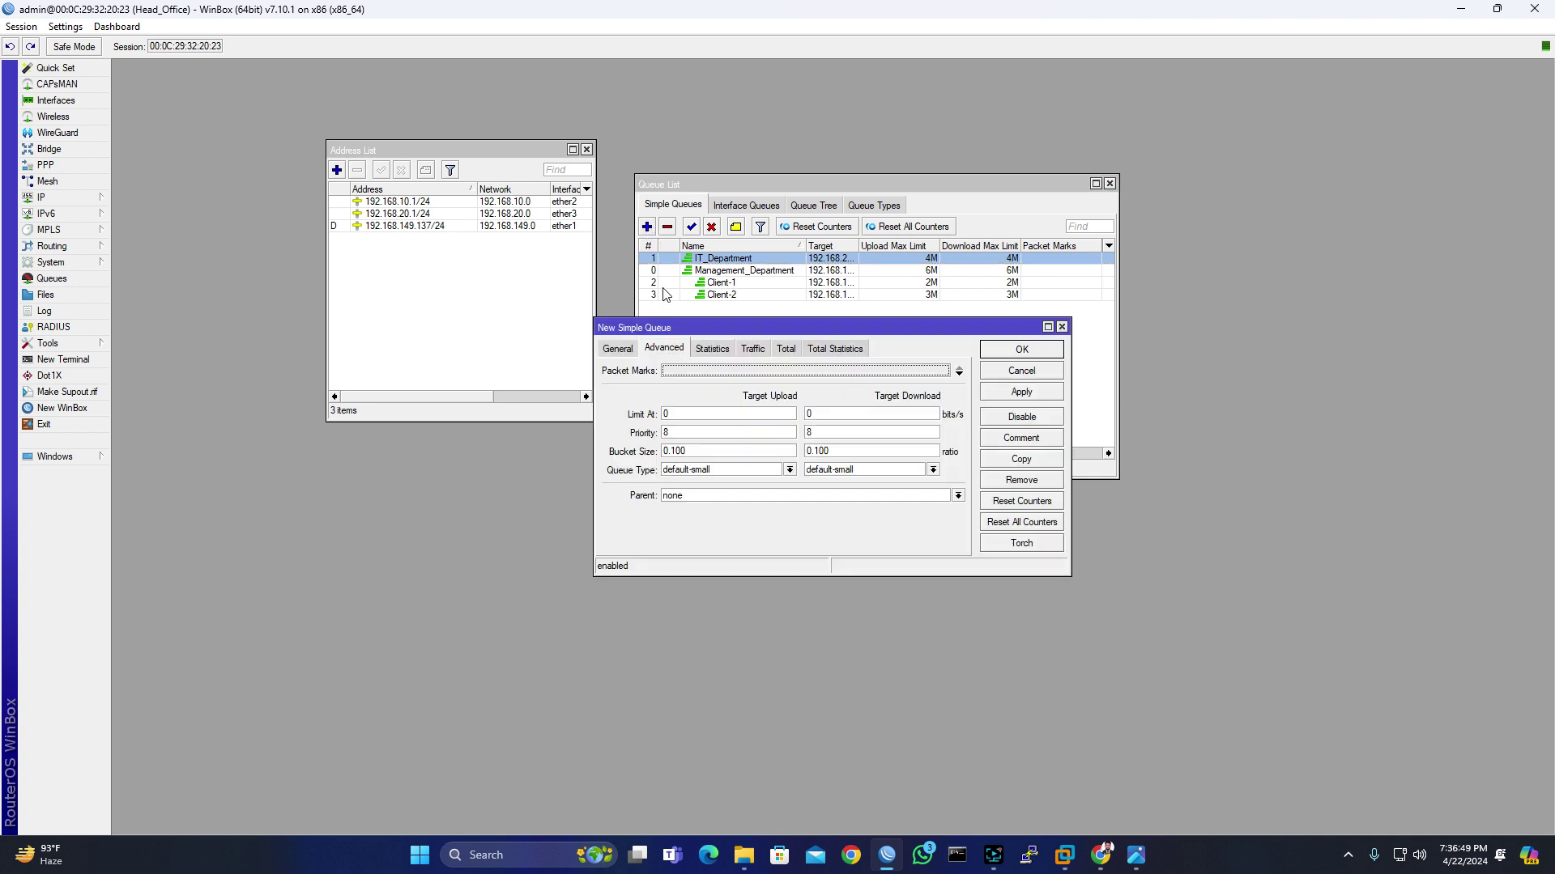
left_click(619, 350)
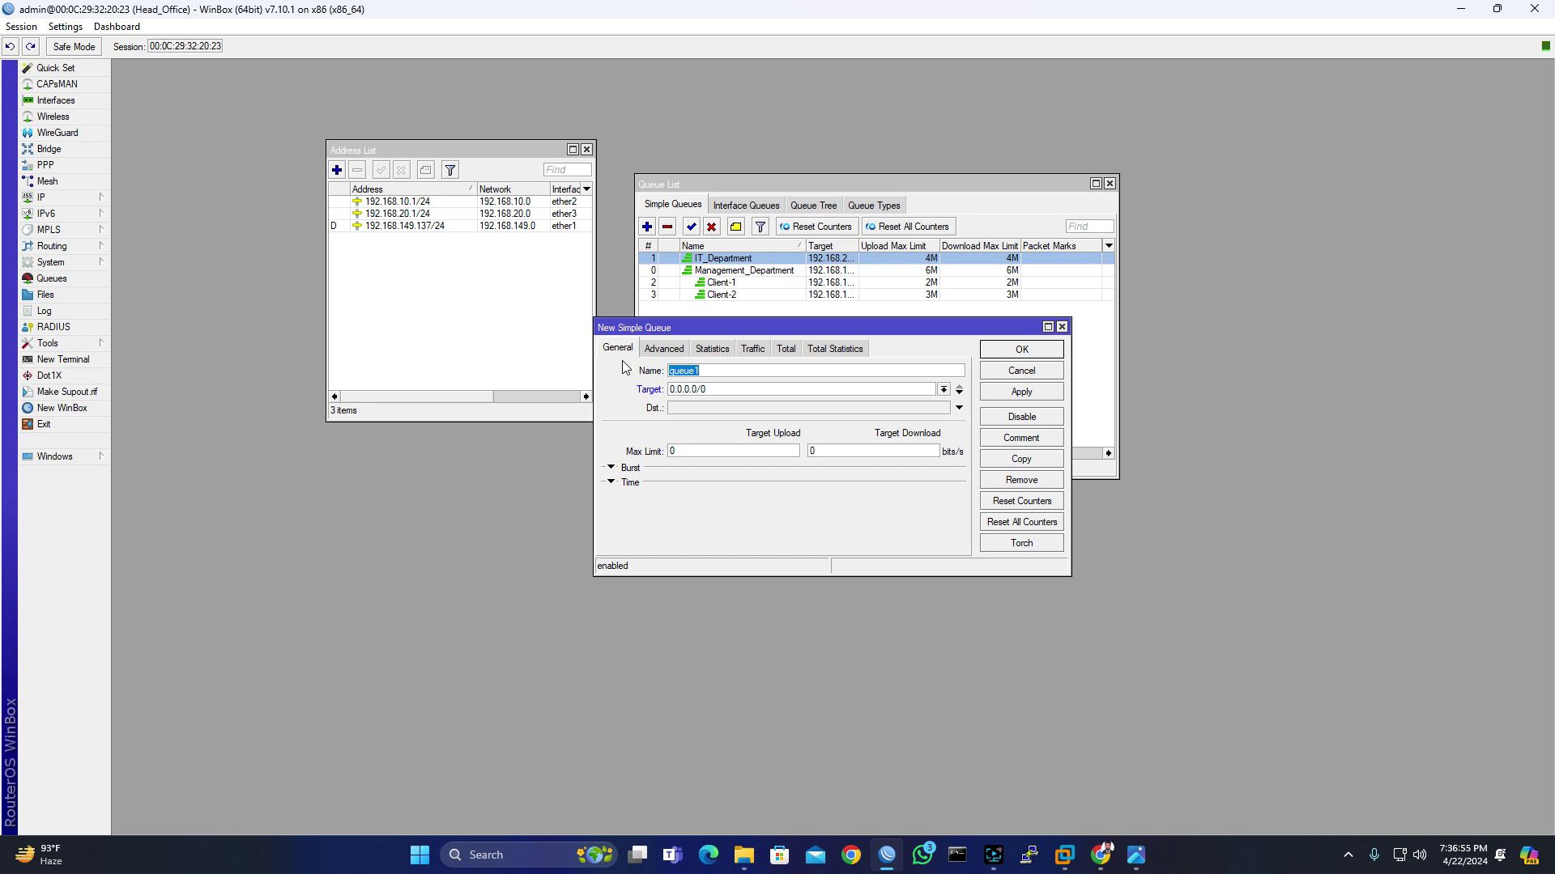
type("Member-1")
key("Tab")
type("192.168.20.2")
key("Tab")
key("Tab")
type("2M")
key("Tab")
type("3M")
Step: Assign IT_Department as the parent of the Member-1 queue and save the queue
left_click(662, 349)
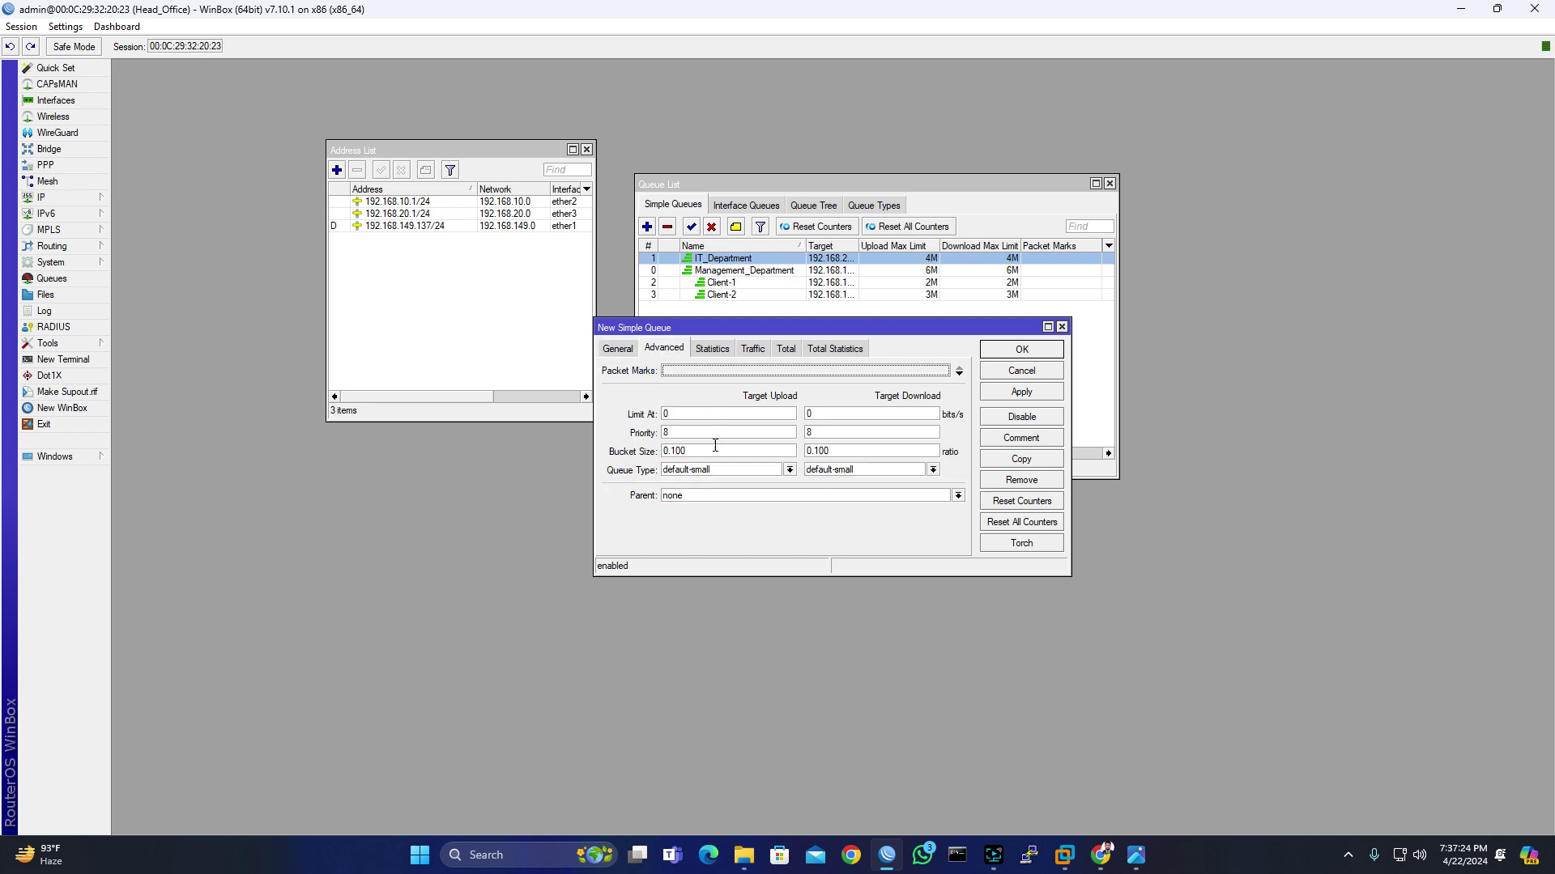
left_click(957, 495)
left_click(712, 530)
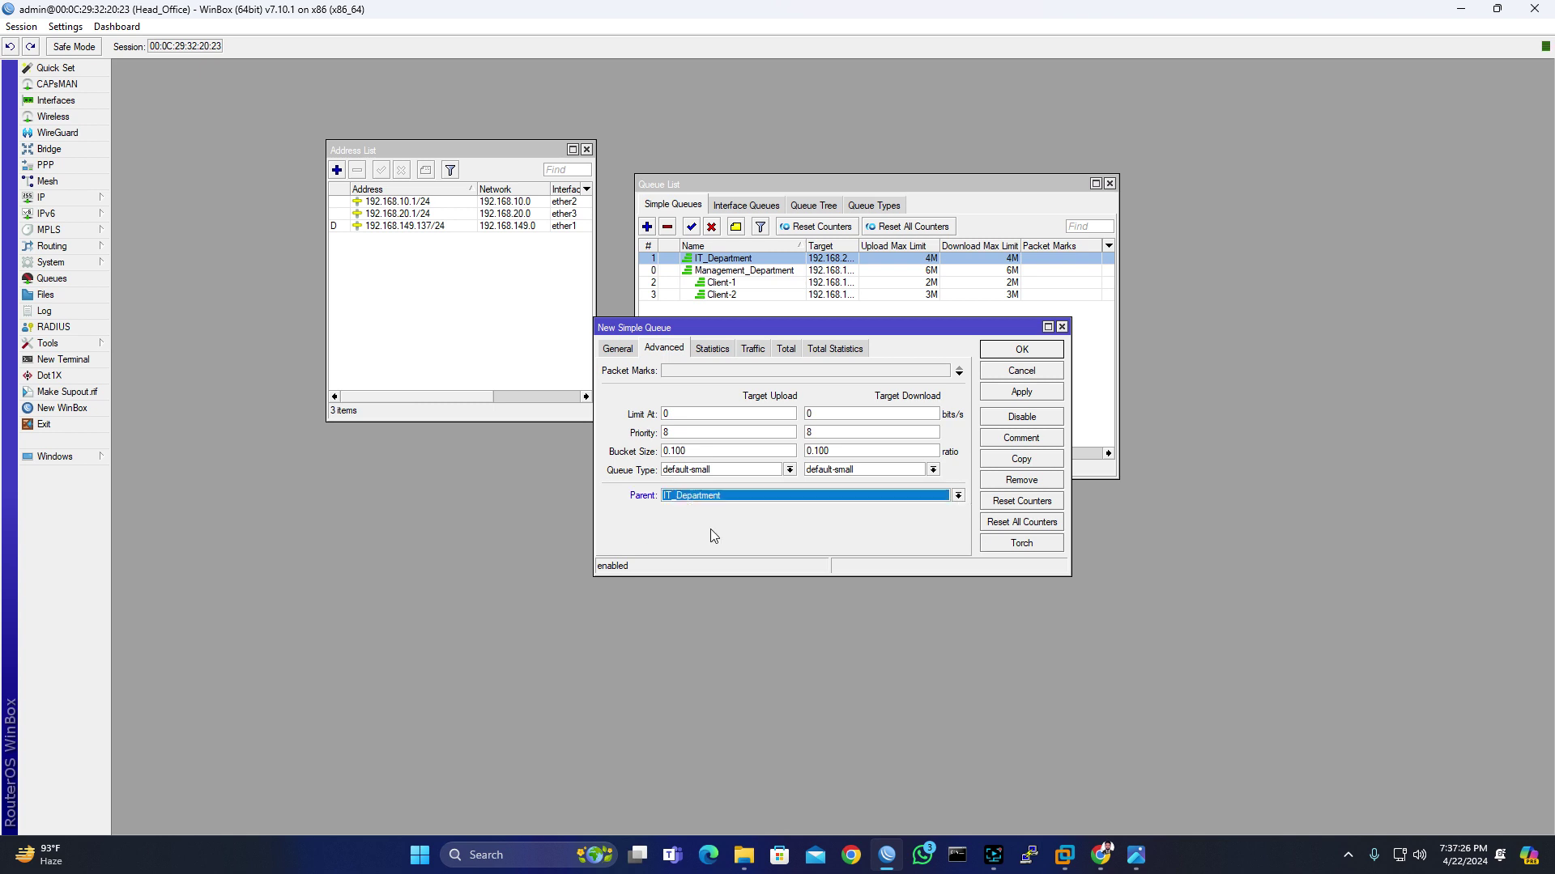
left_click(1022, 394)
left_click(1022, 350)
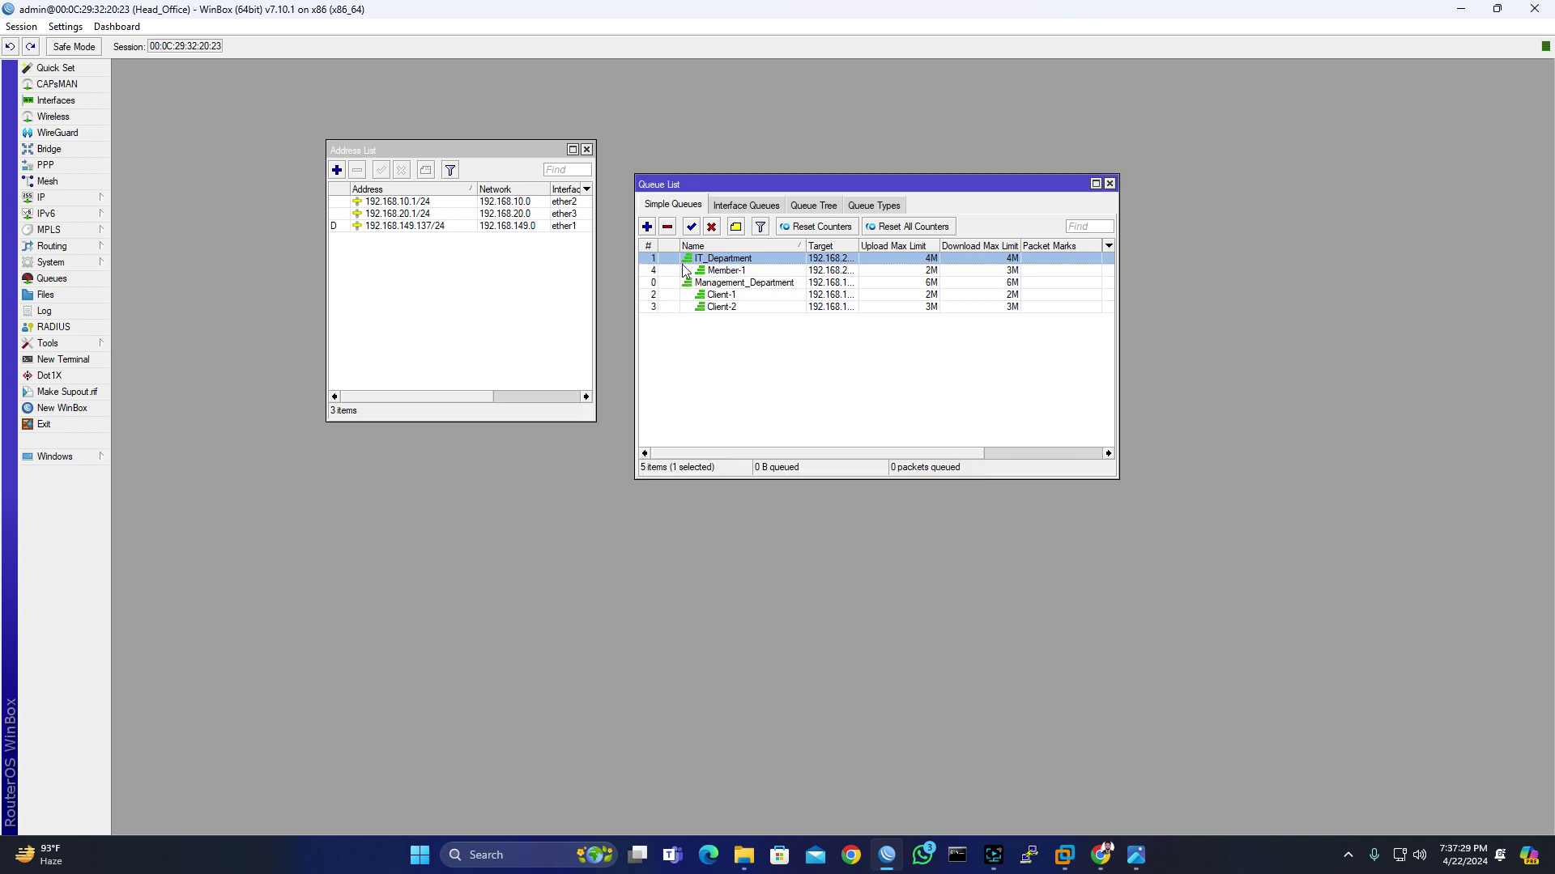
Step: Create a simple queue named Member-2 with target 192.168.20.3 and upload and download max limits of 1M
left_click(647, 227)
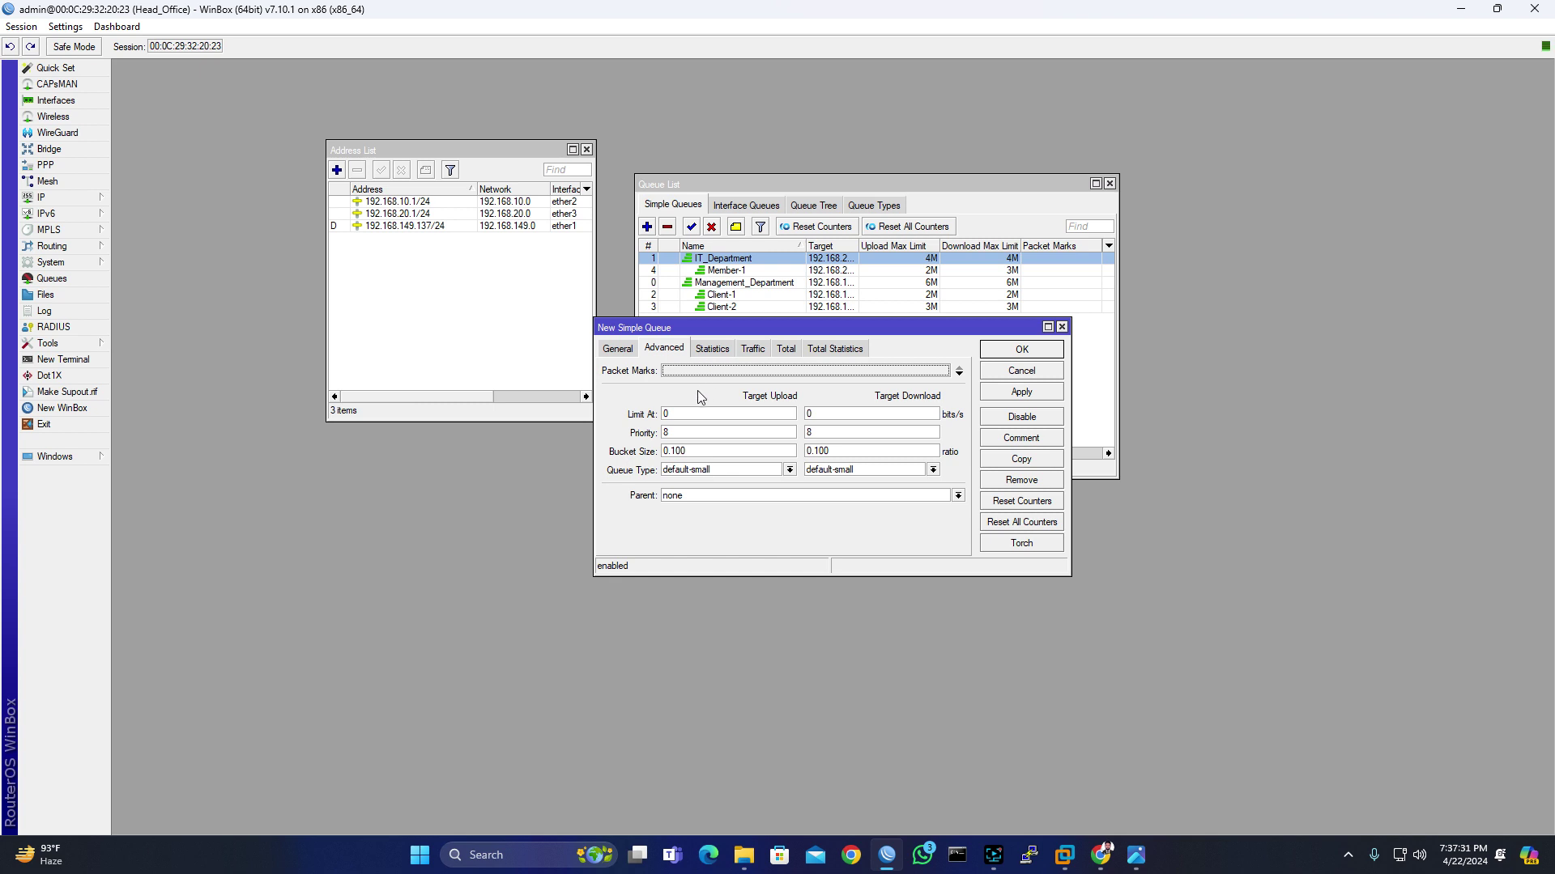
left_click(623, 349)
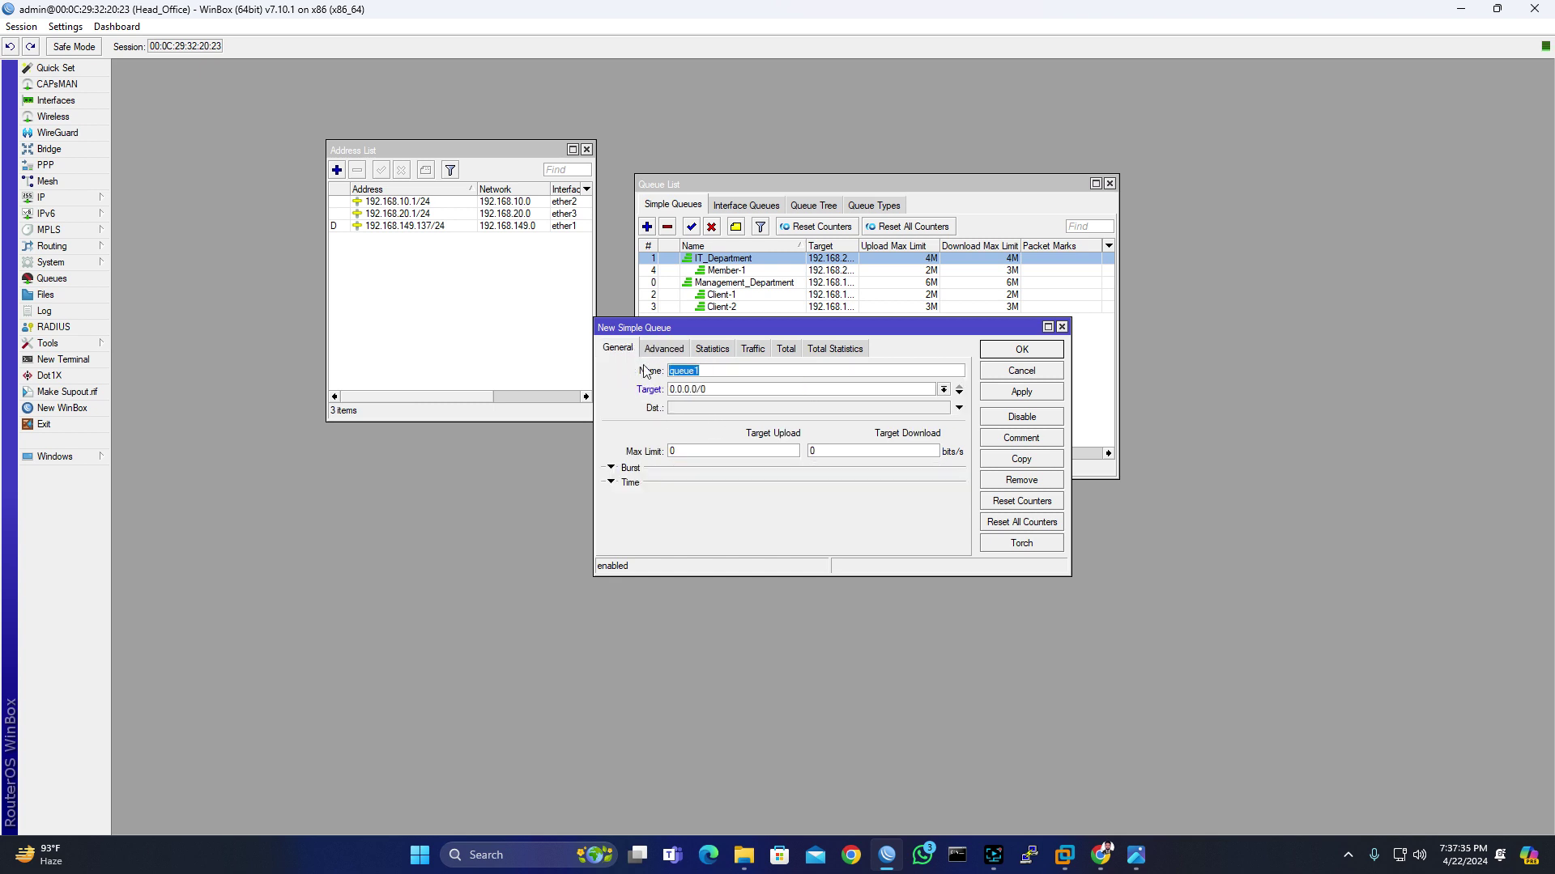
type("Member-2")
key("Tab")
type("192.168.20.3")
key("Tab")
key("Tab")
type("1M")
key("Tab")
type("1M")
Step: Assign IT_Department as the parent of the Member-2 queue and save the queue
left_click(663, 350)
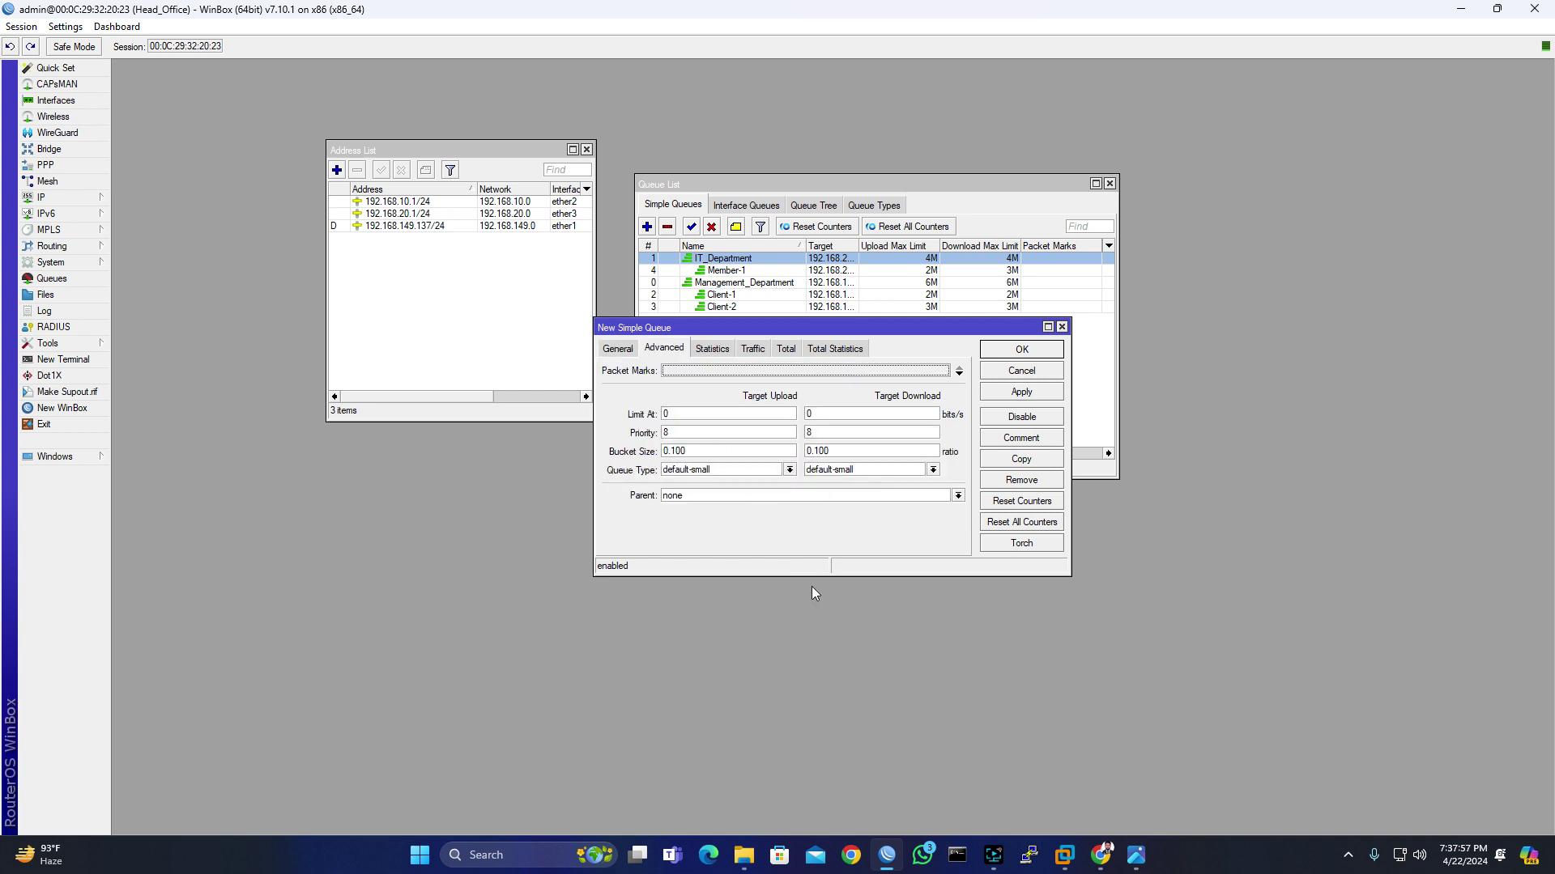
left_click(698, 496)
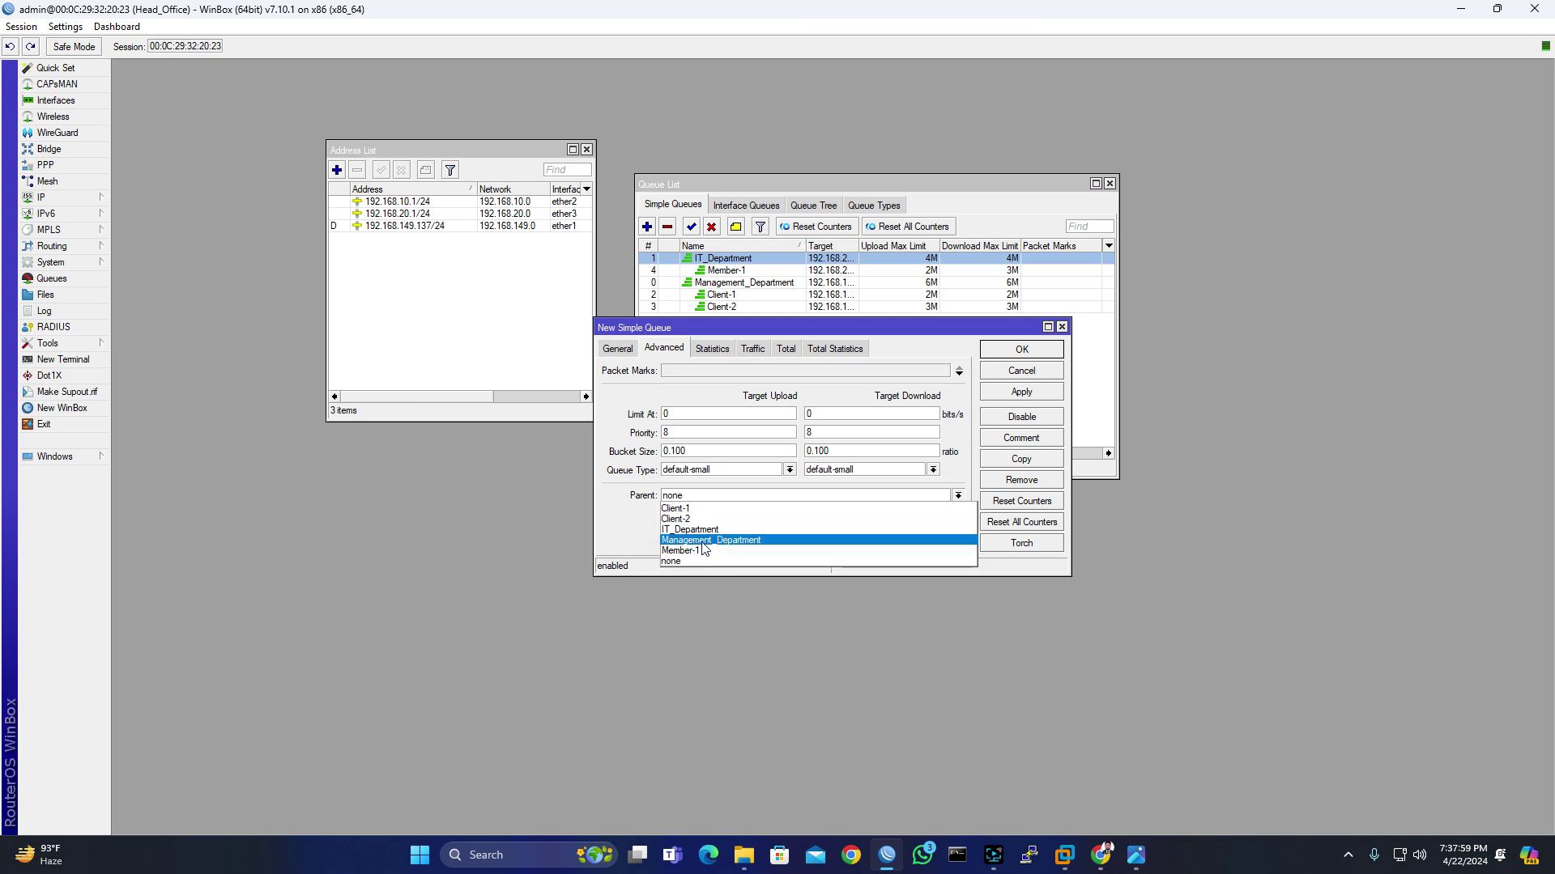
left_click(702, 531)
left_click(1034, 394)
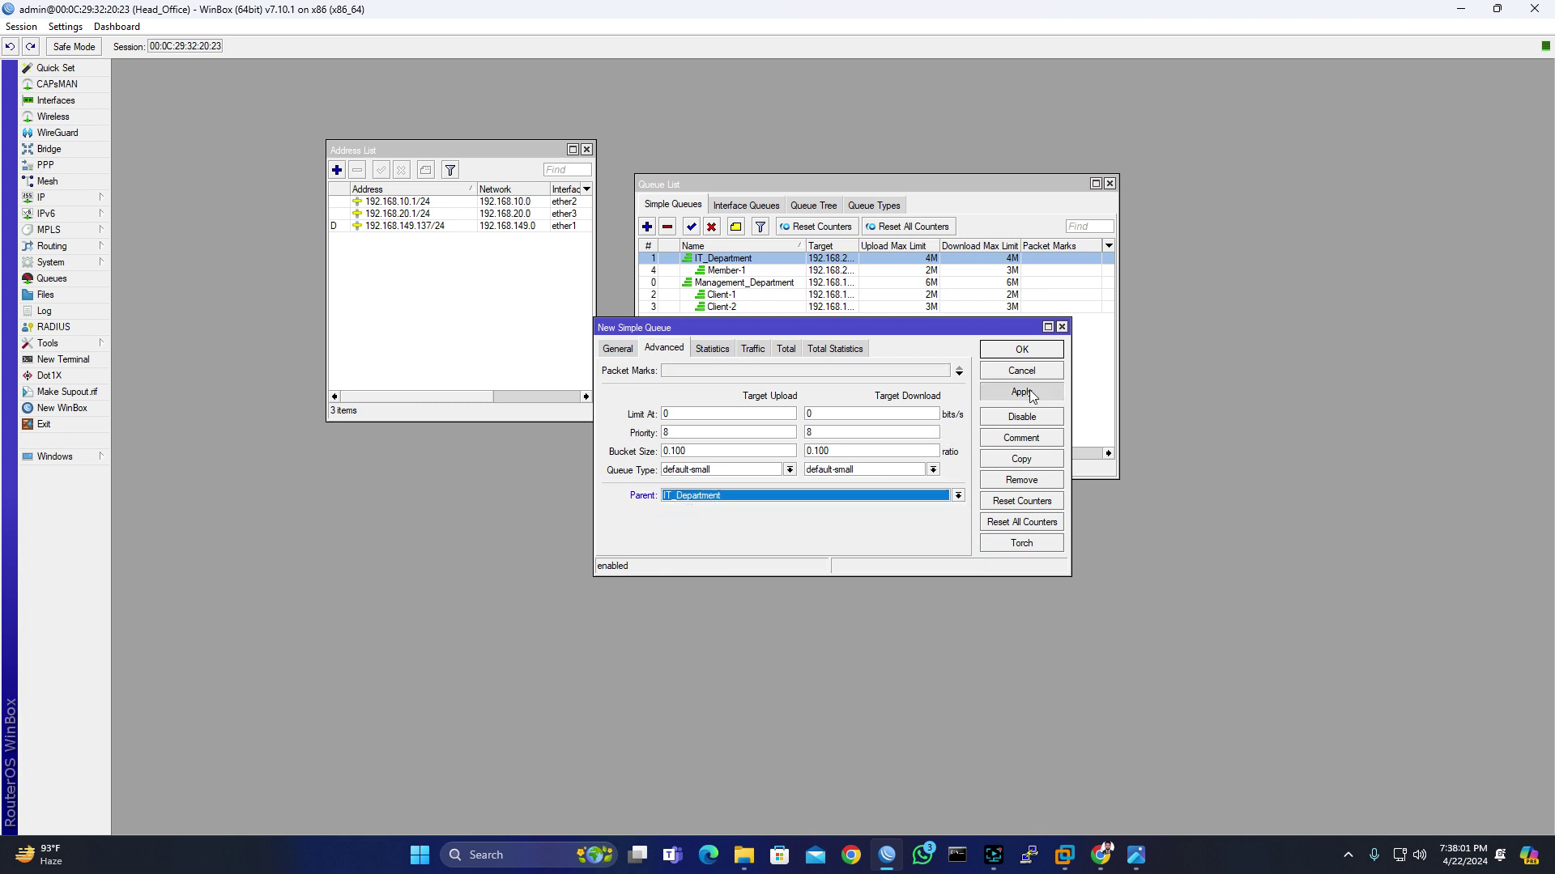
left_click(1030, 353)
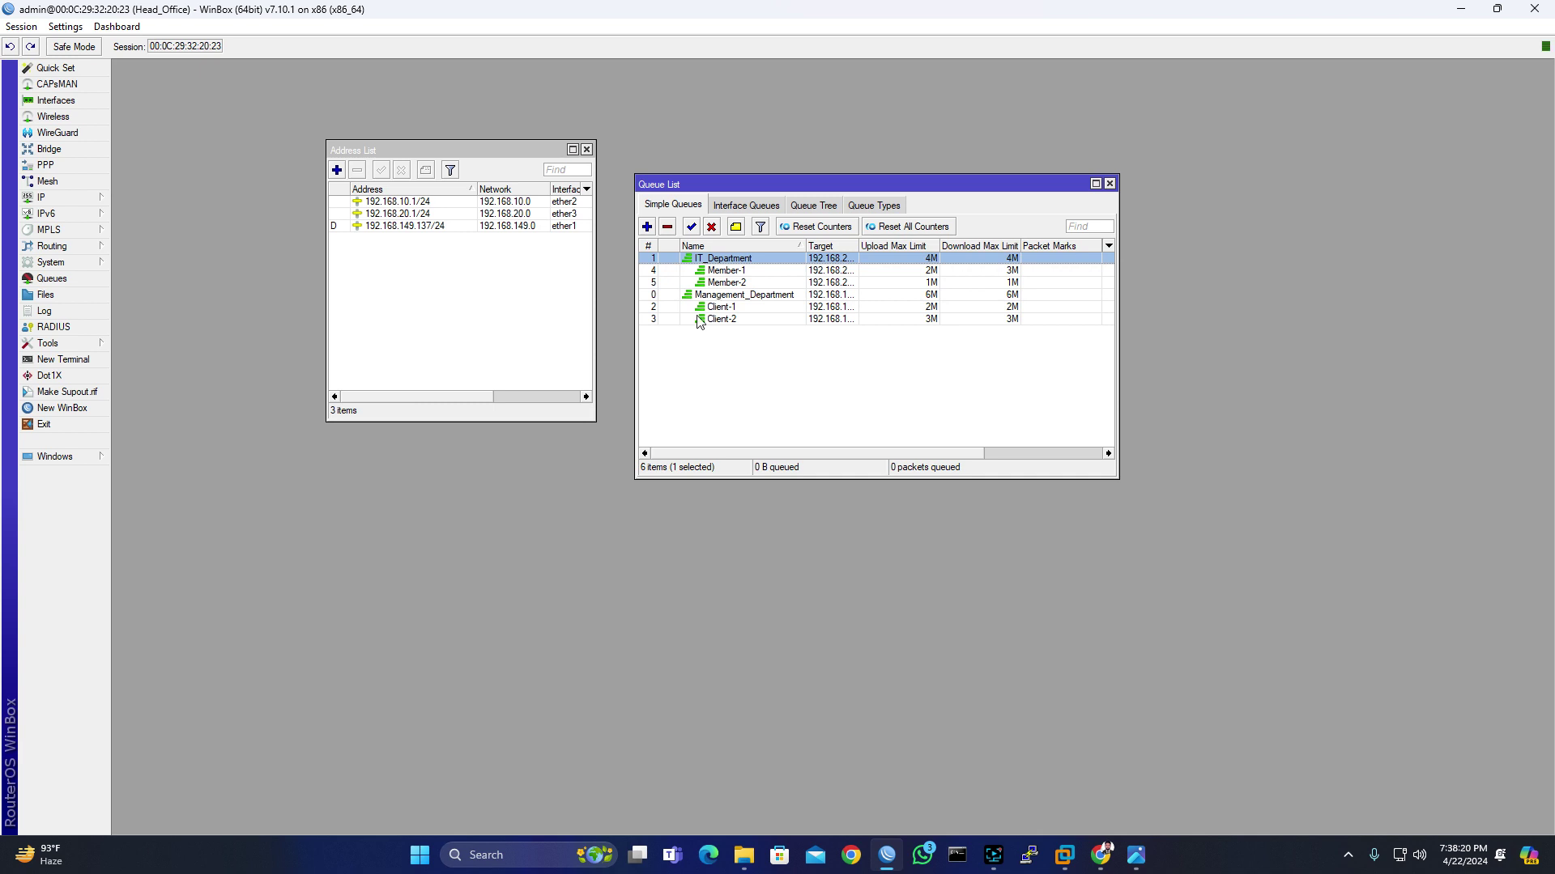
Step: Review the child queue limits, and switch to VMware Workstation to rerun the Fast.com speed test on the Client-1 virtual machine
left_click(737, 300)
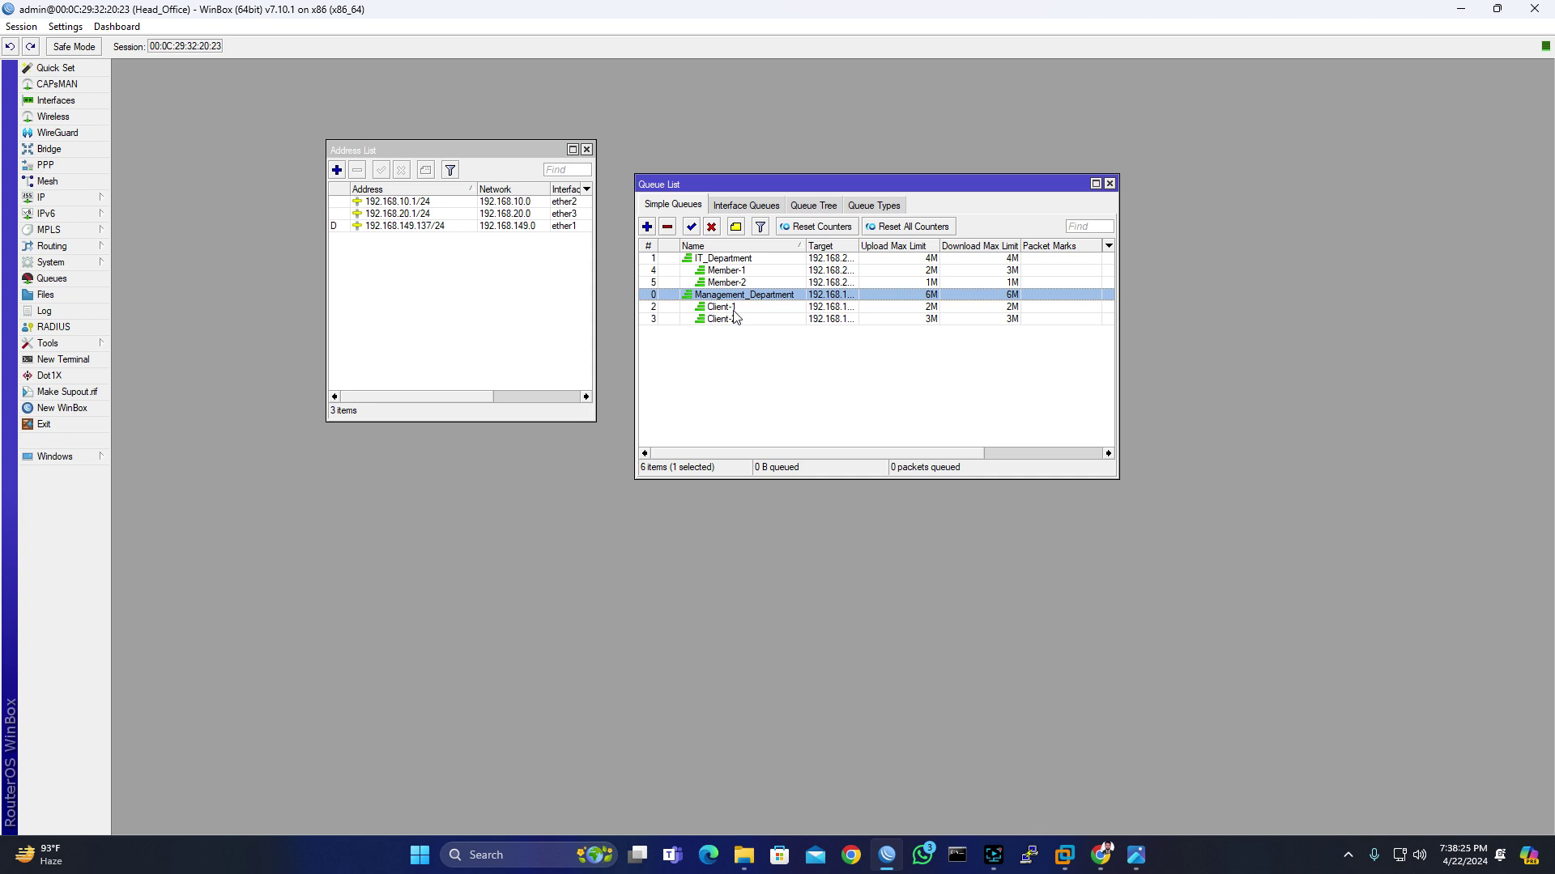
left_click(937, 308)
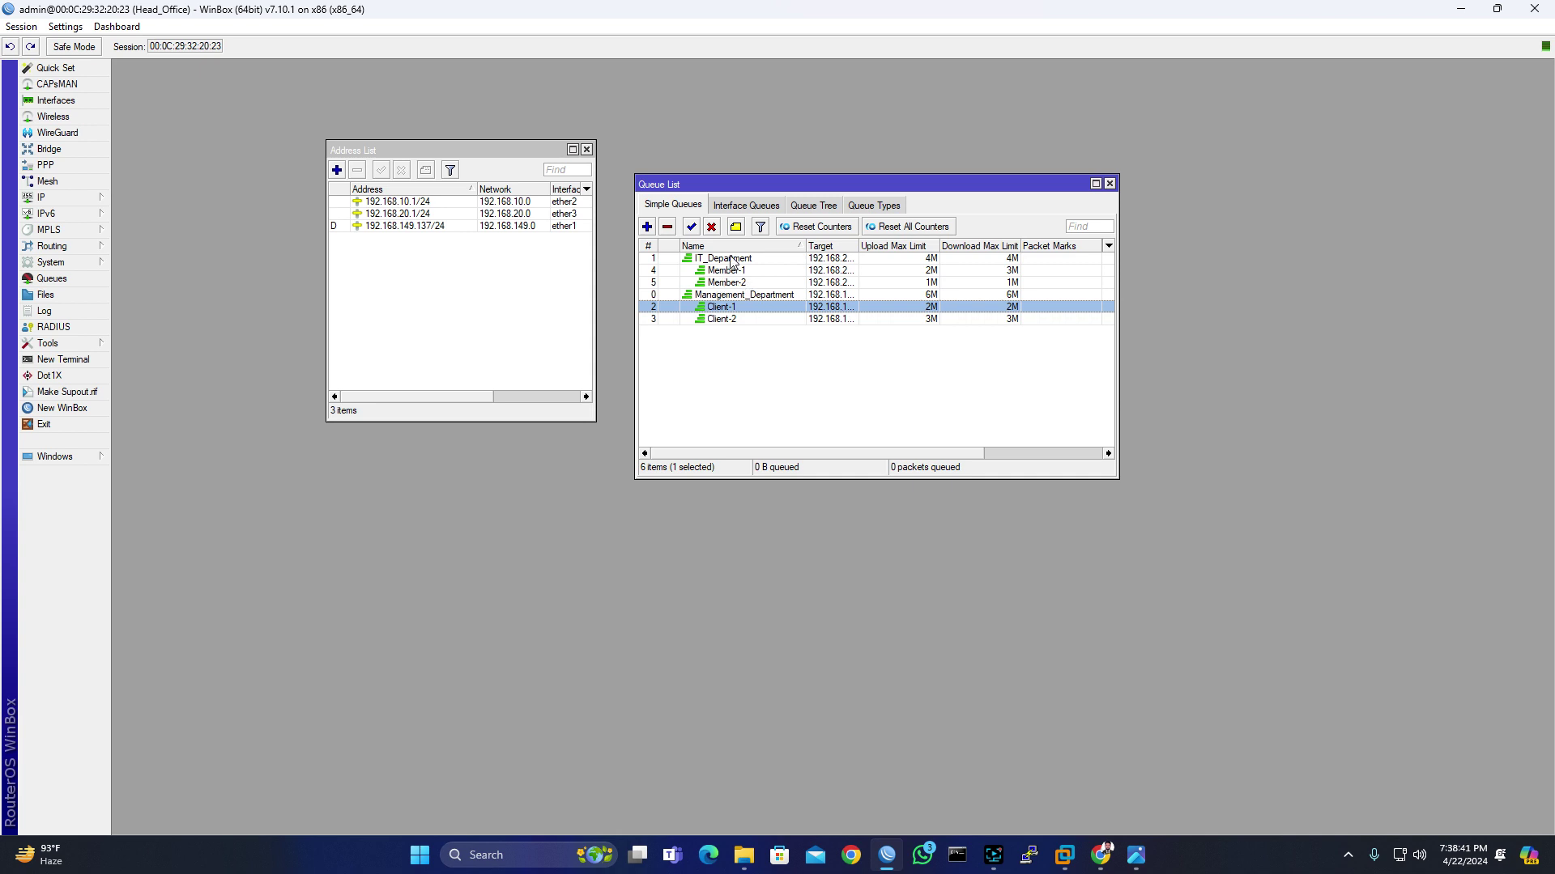
left_click(751, 274)
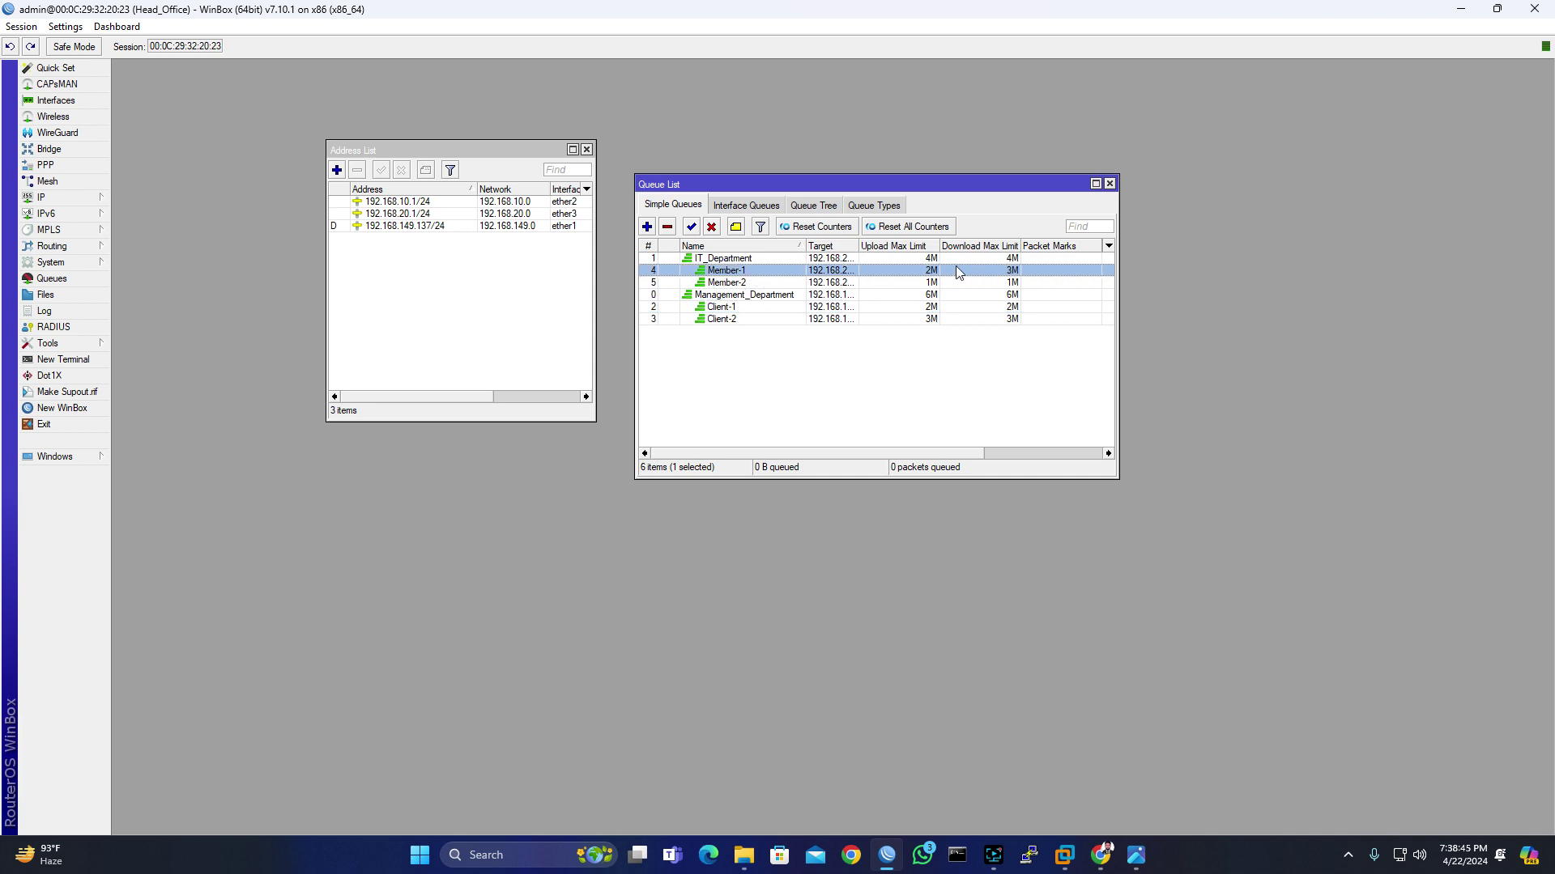
left_click(1067, 850)
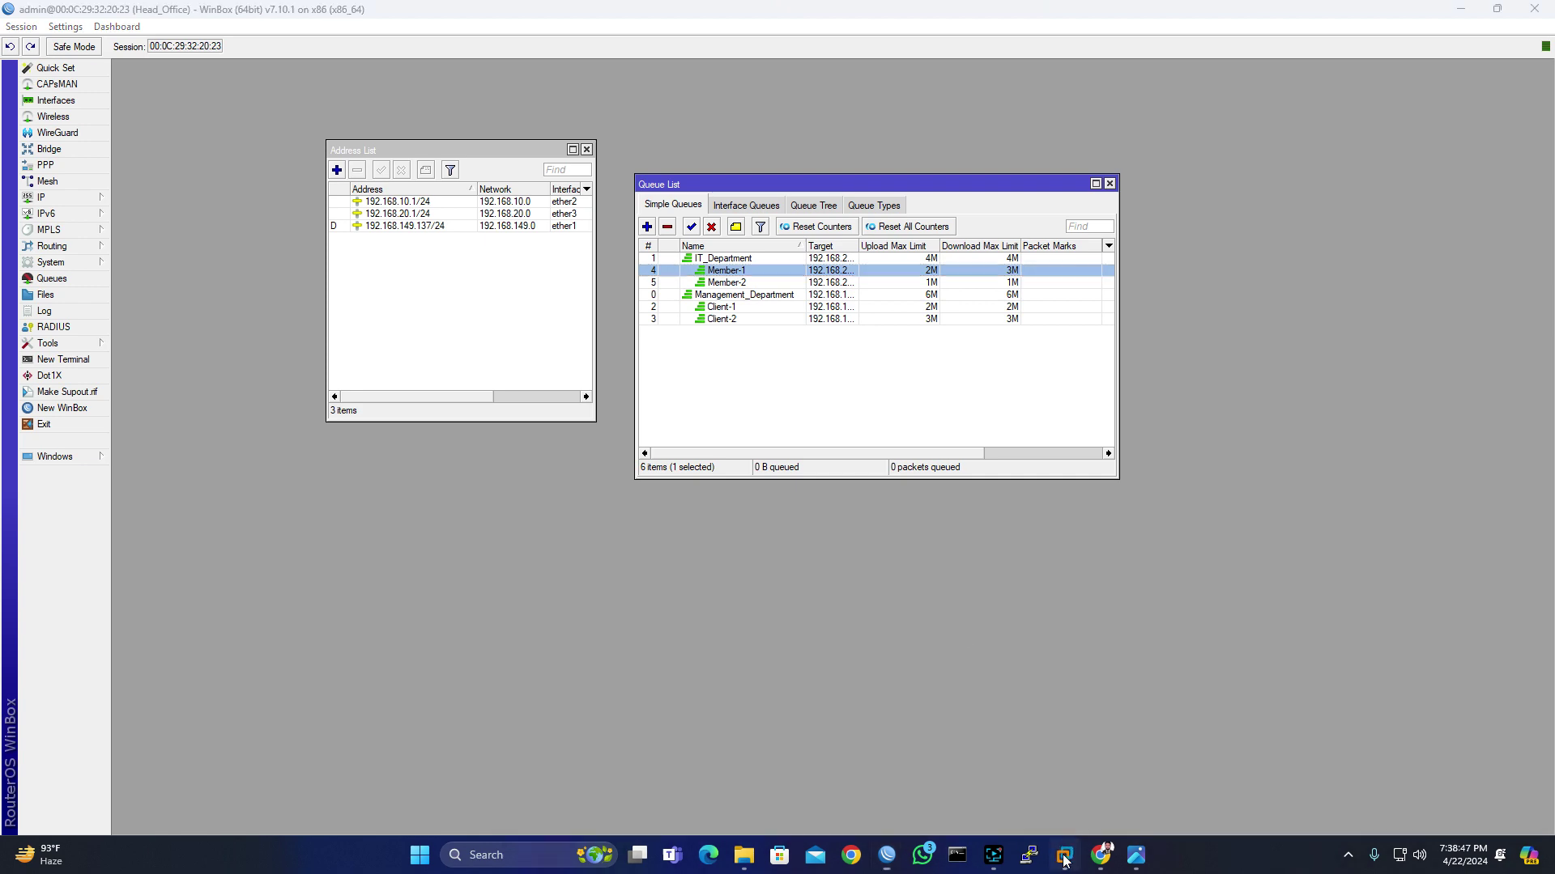
left_click(956, 765)
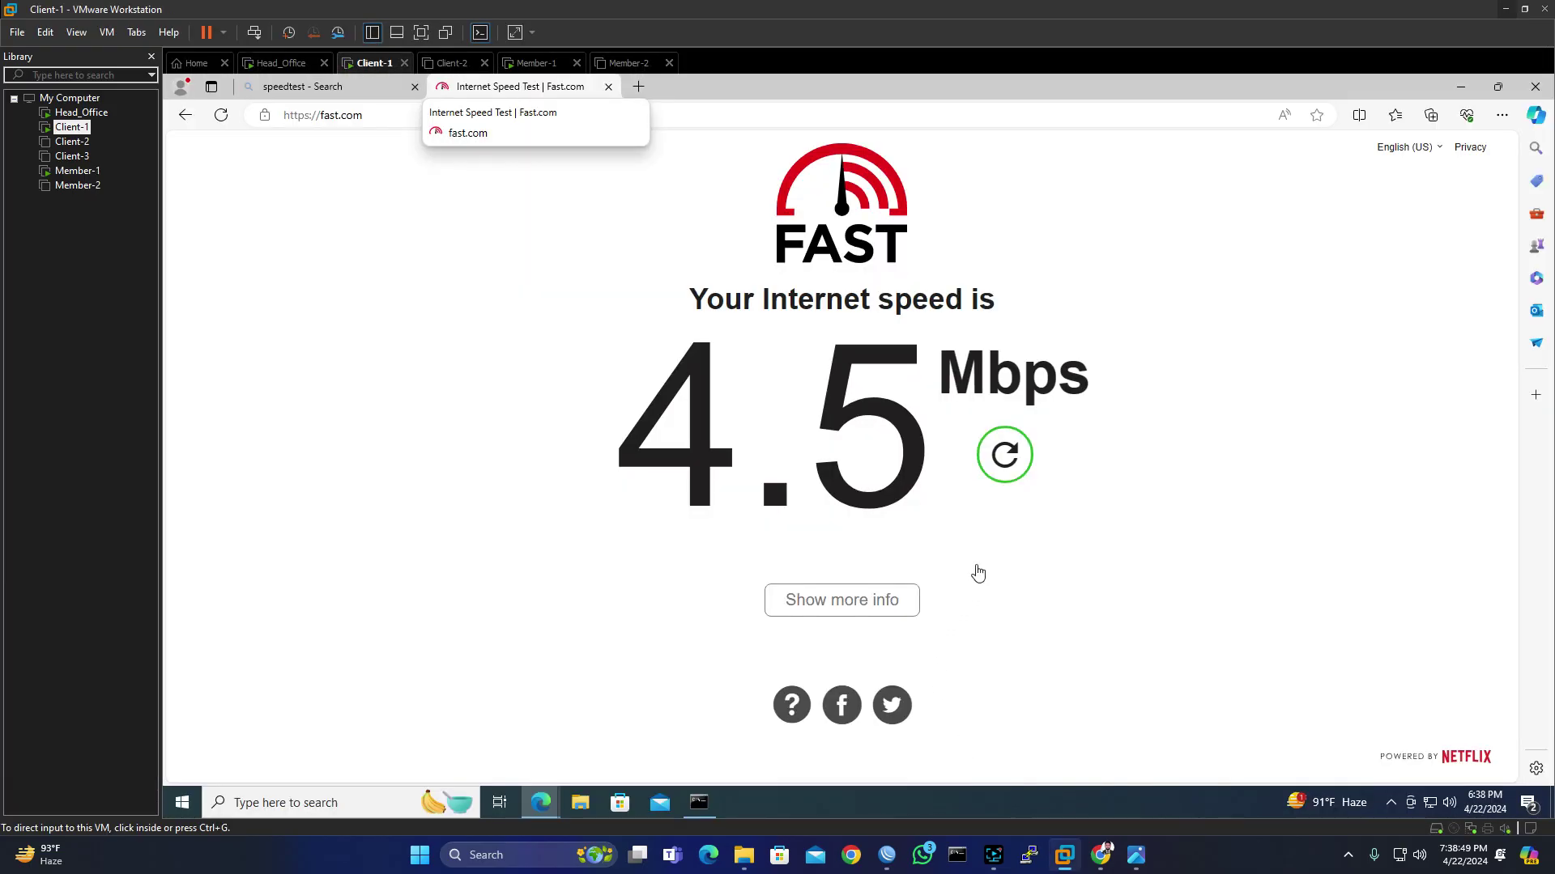
left_click(1000, 462)
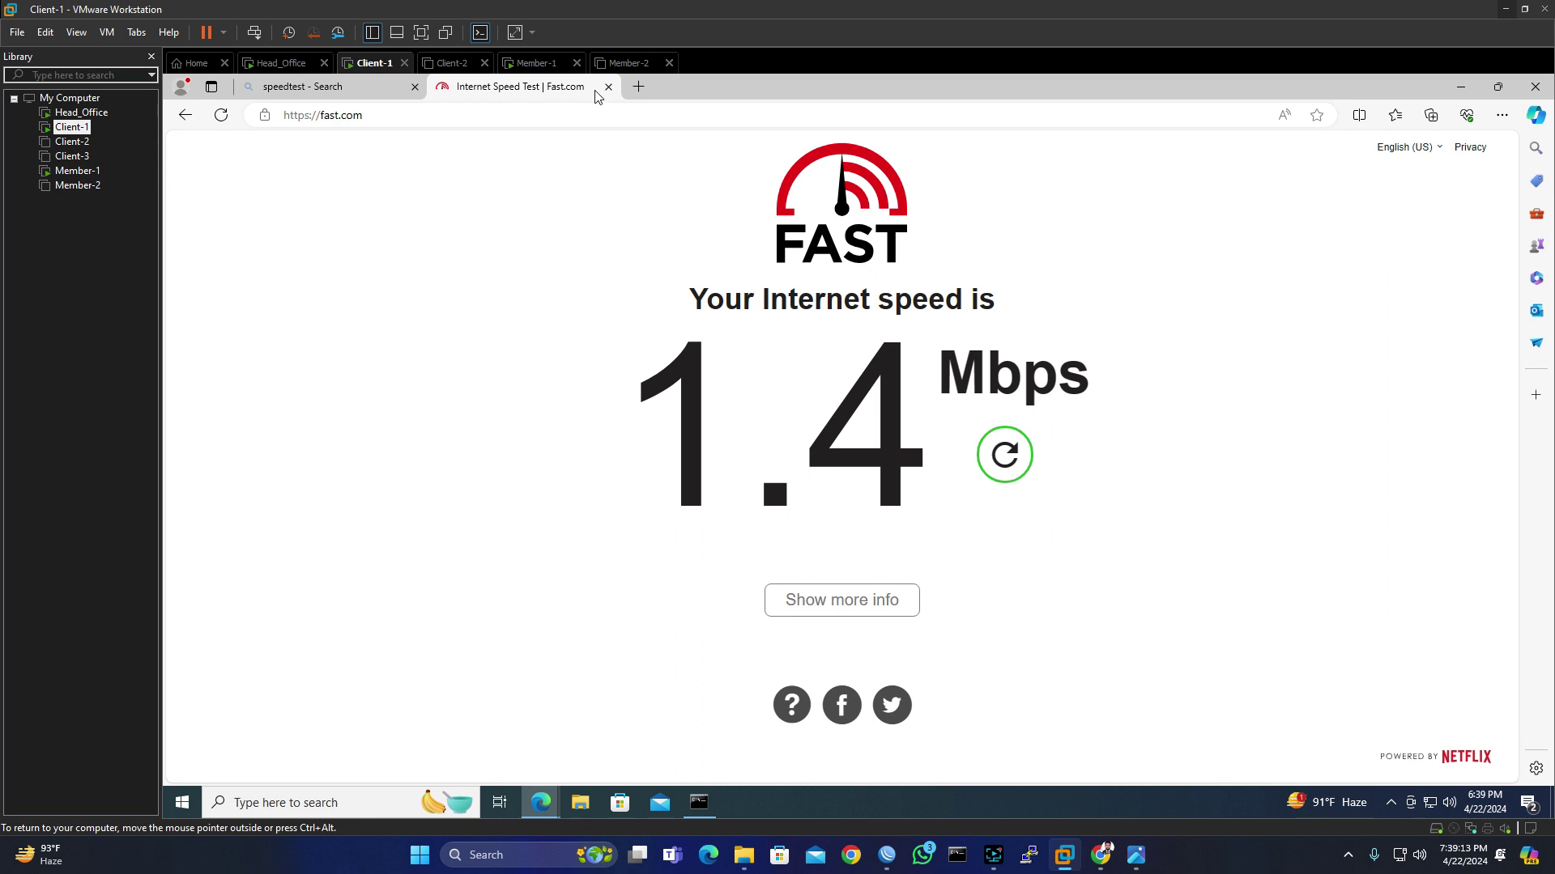
Step: Rerun the Fast.com speed test on the Member-1 virtual machine and check the queue list in WinBox against it
left_click(539, 63)
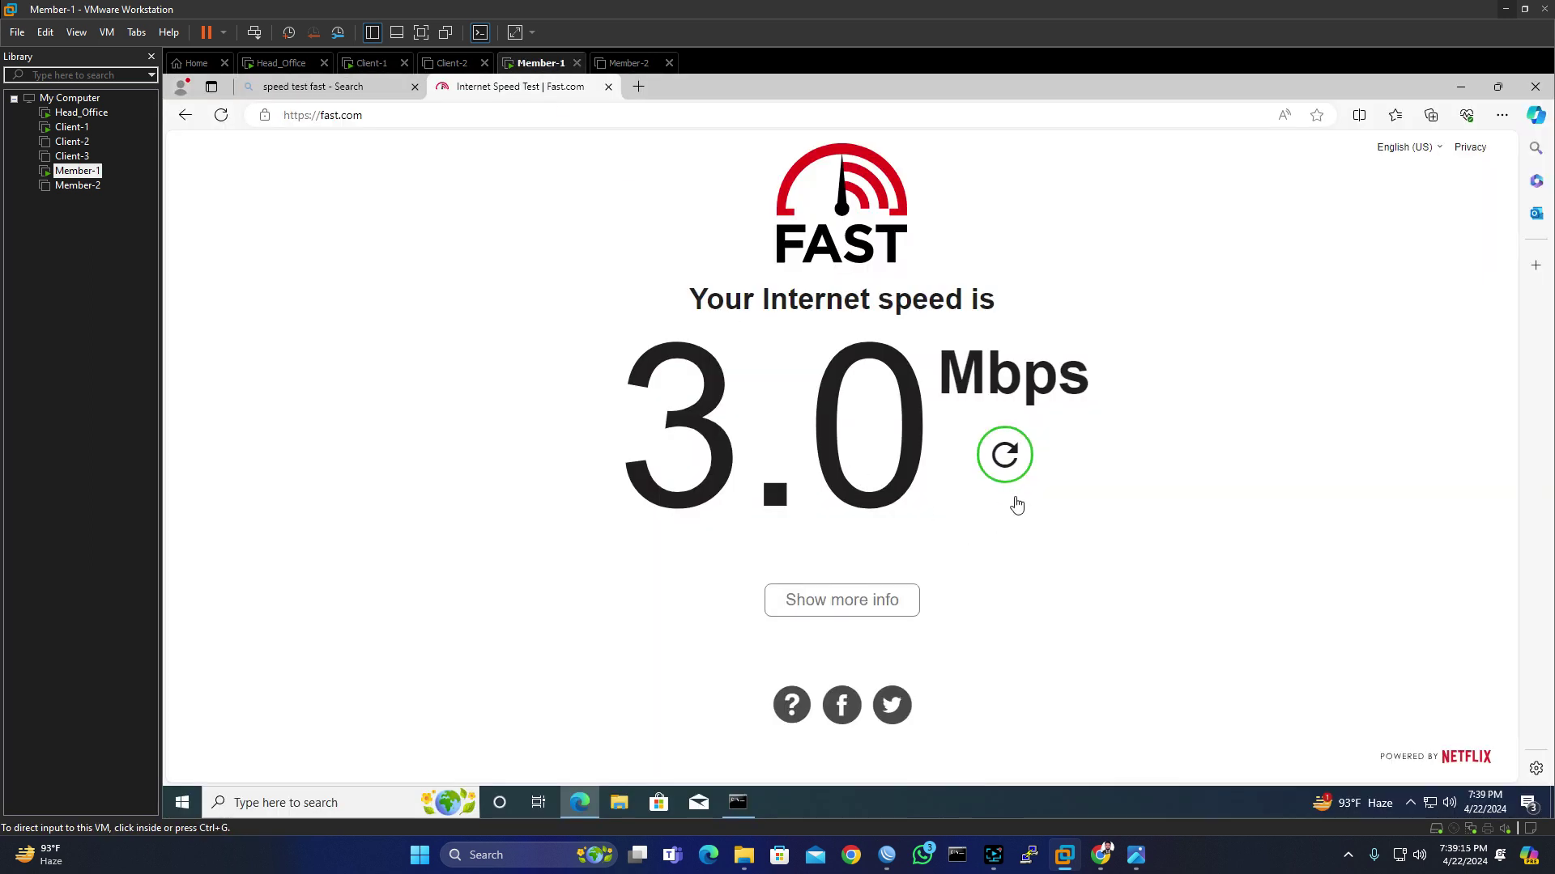
left_click(1005, 455)
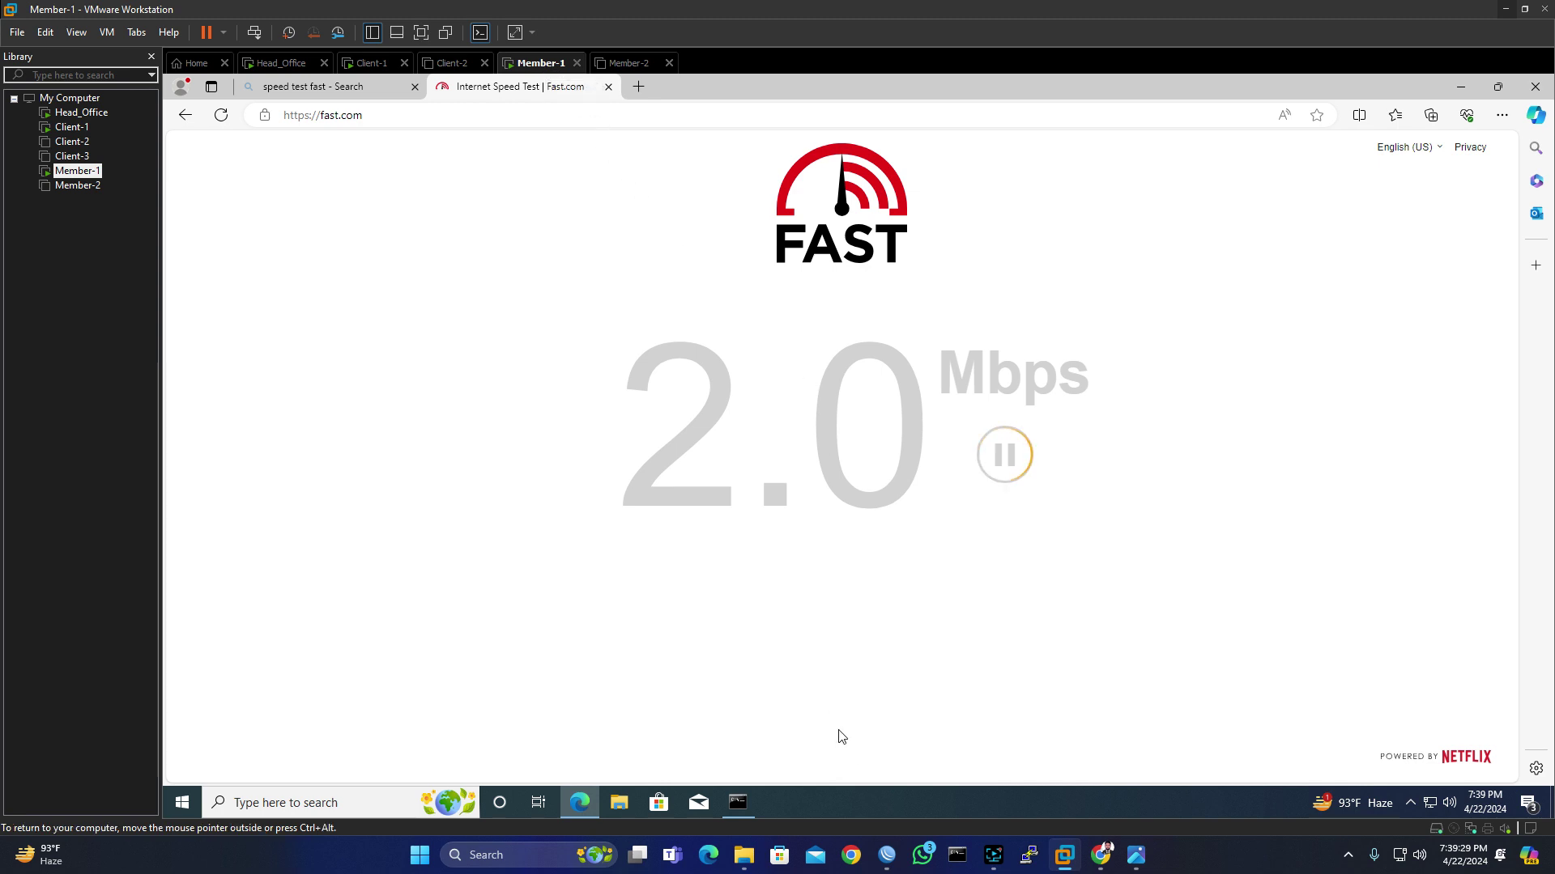
left_click(884, 860)
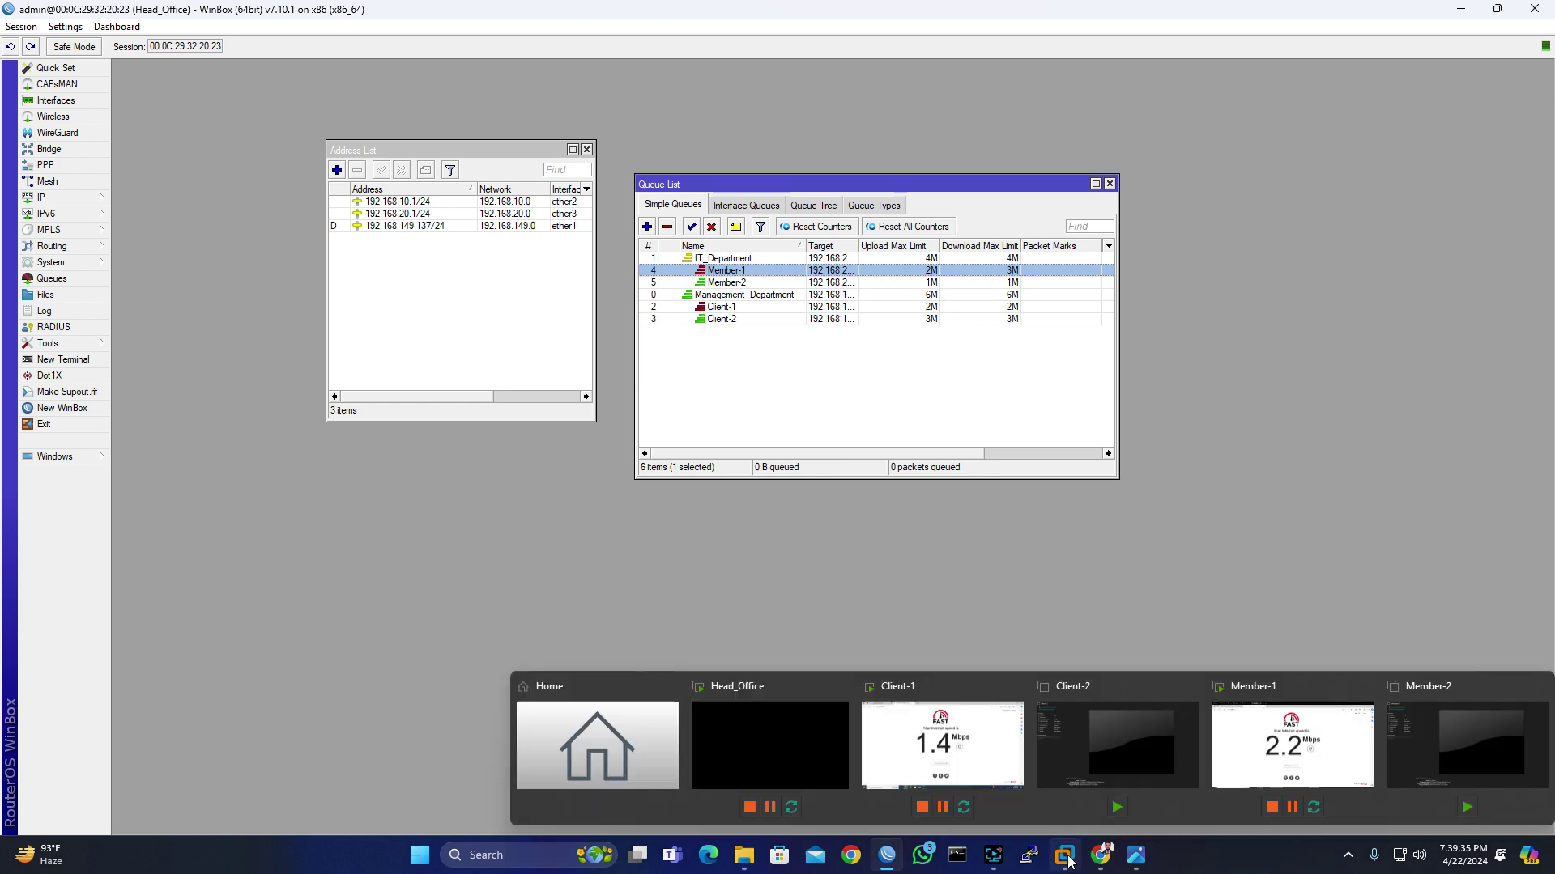
mouse_move(1066, 855)
left_click(1293, 745)
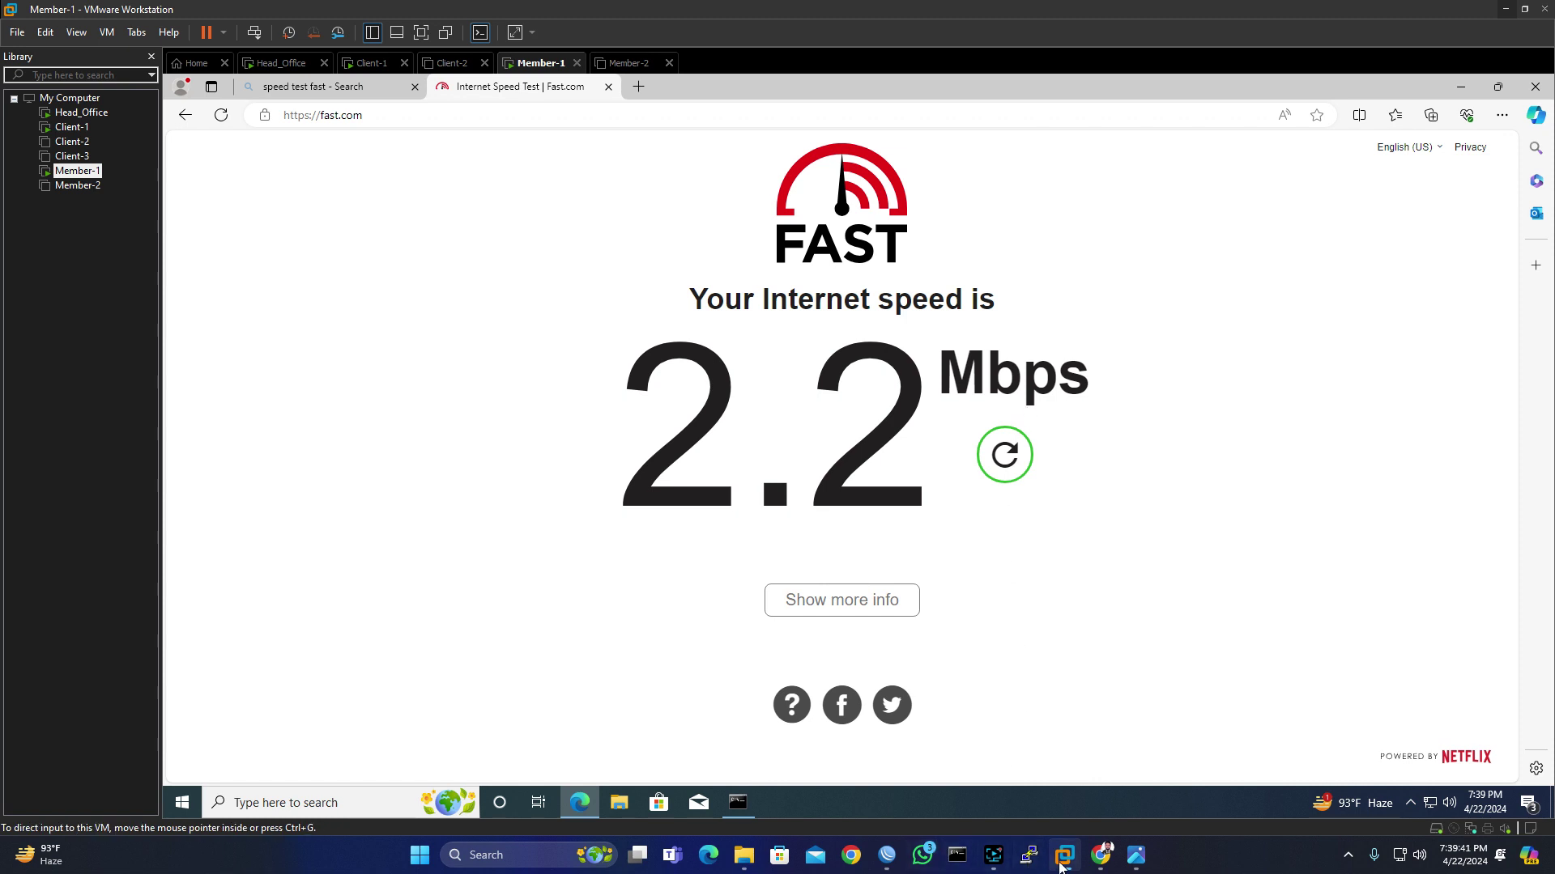
Step: Switch to WinBox and set the Member-1 queue's download max limit to 2M, saving the change
left_click(888, 855)
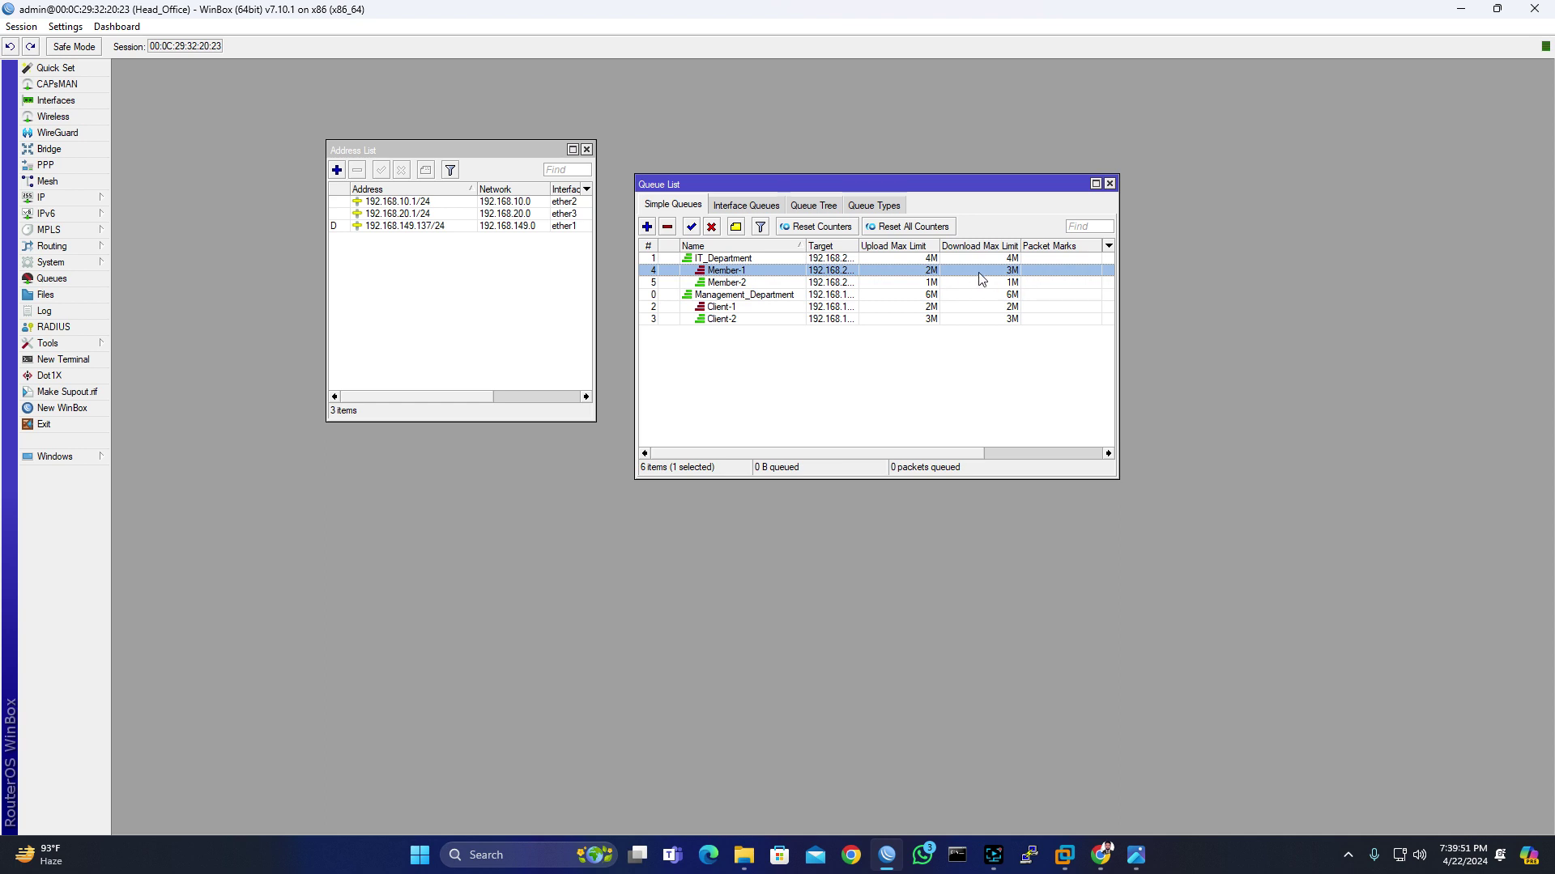
double_click(925, 274)
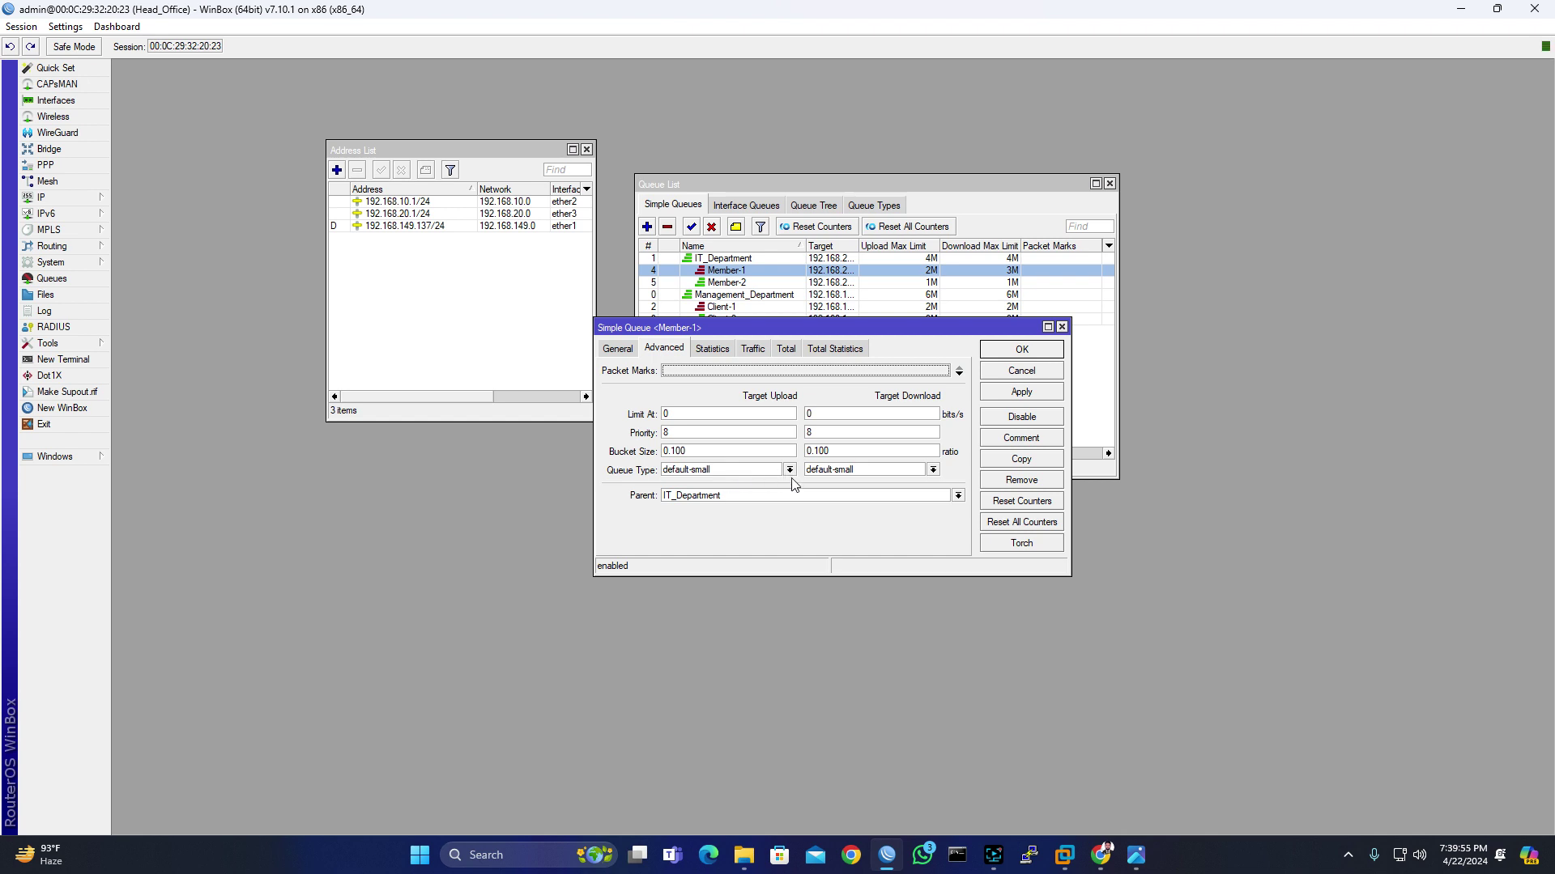
left_click(616, 349)
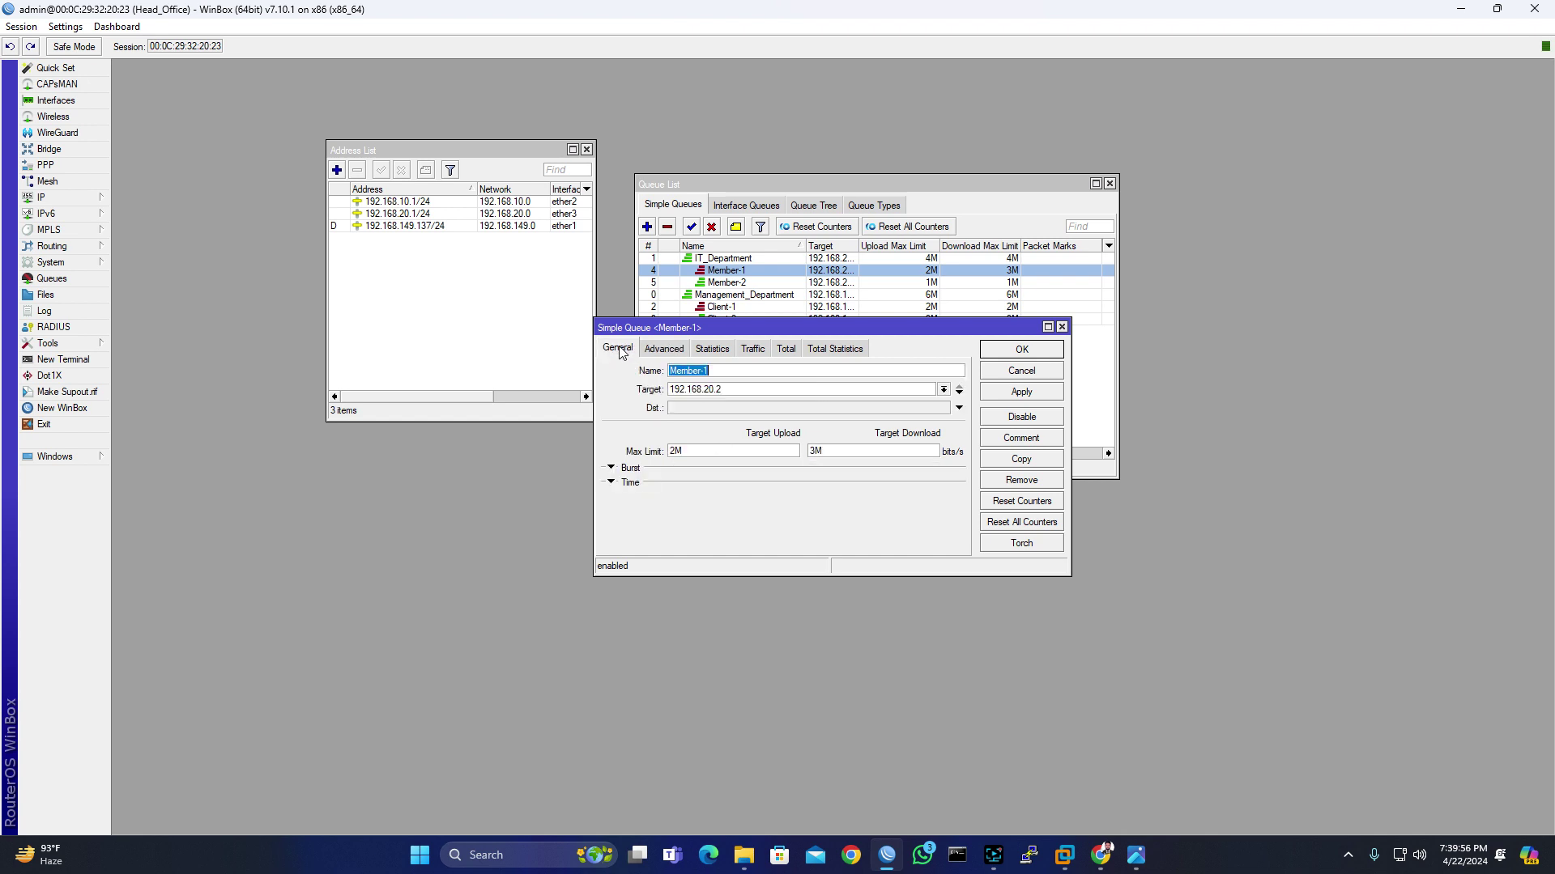
left_click(815, 452)
key("BackSpace")
type("2")
left_click(1022, 393)
left_click(1022, 358)
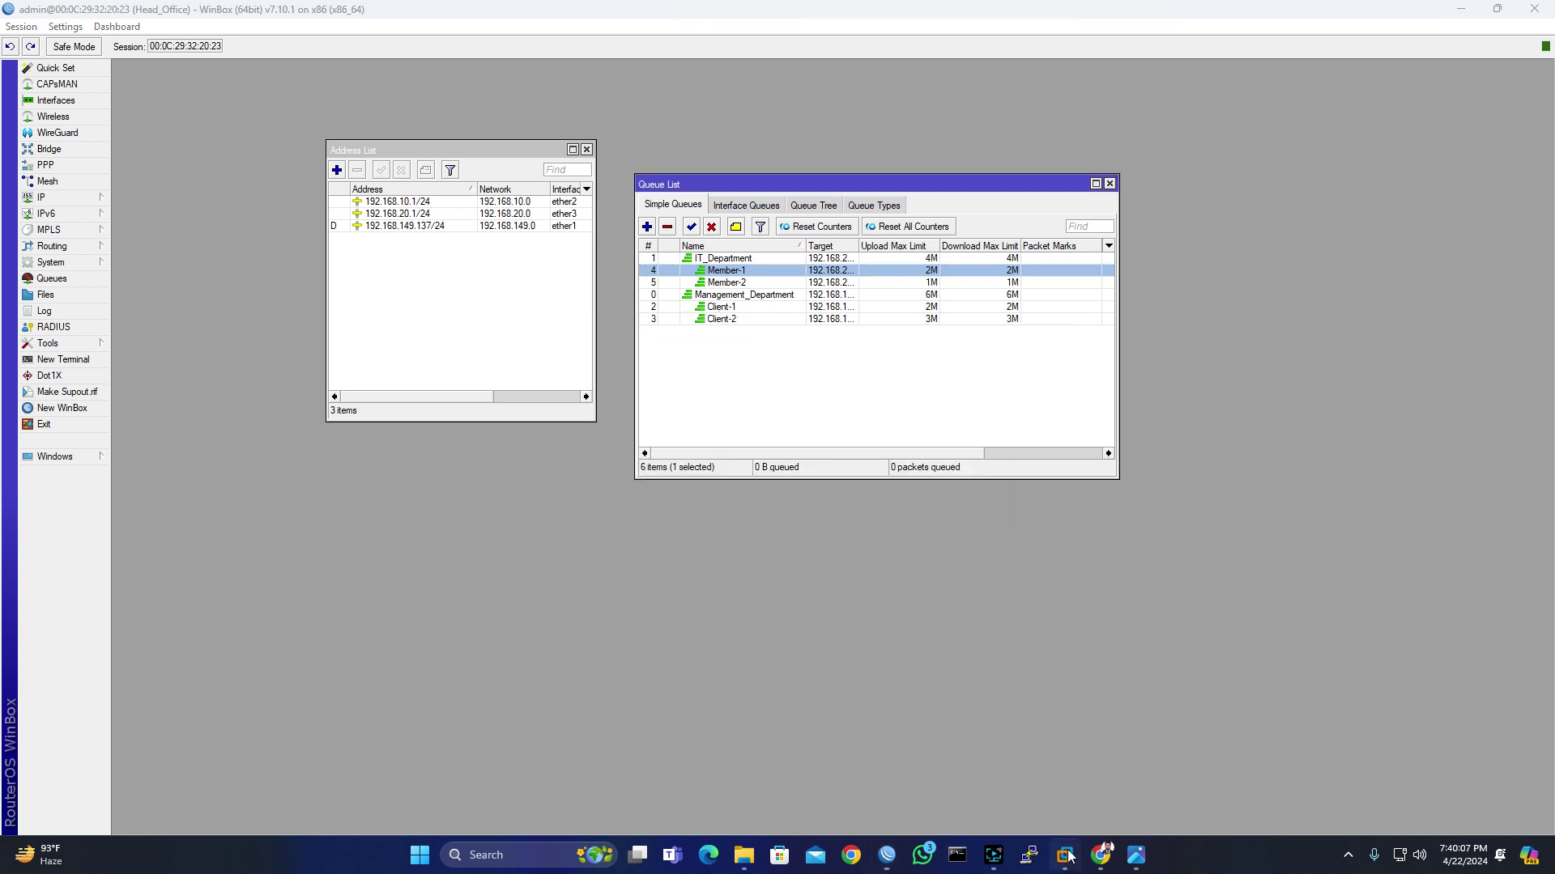
Step: Switch to VMware Workstation and repeat the Fast.com speed test on the Member-1 virtual machine
mouse_move(1067, 854)
left_click(1217, 749)
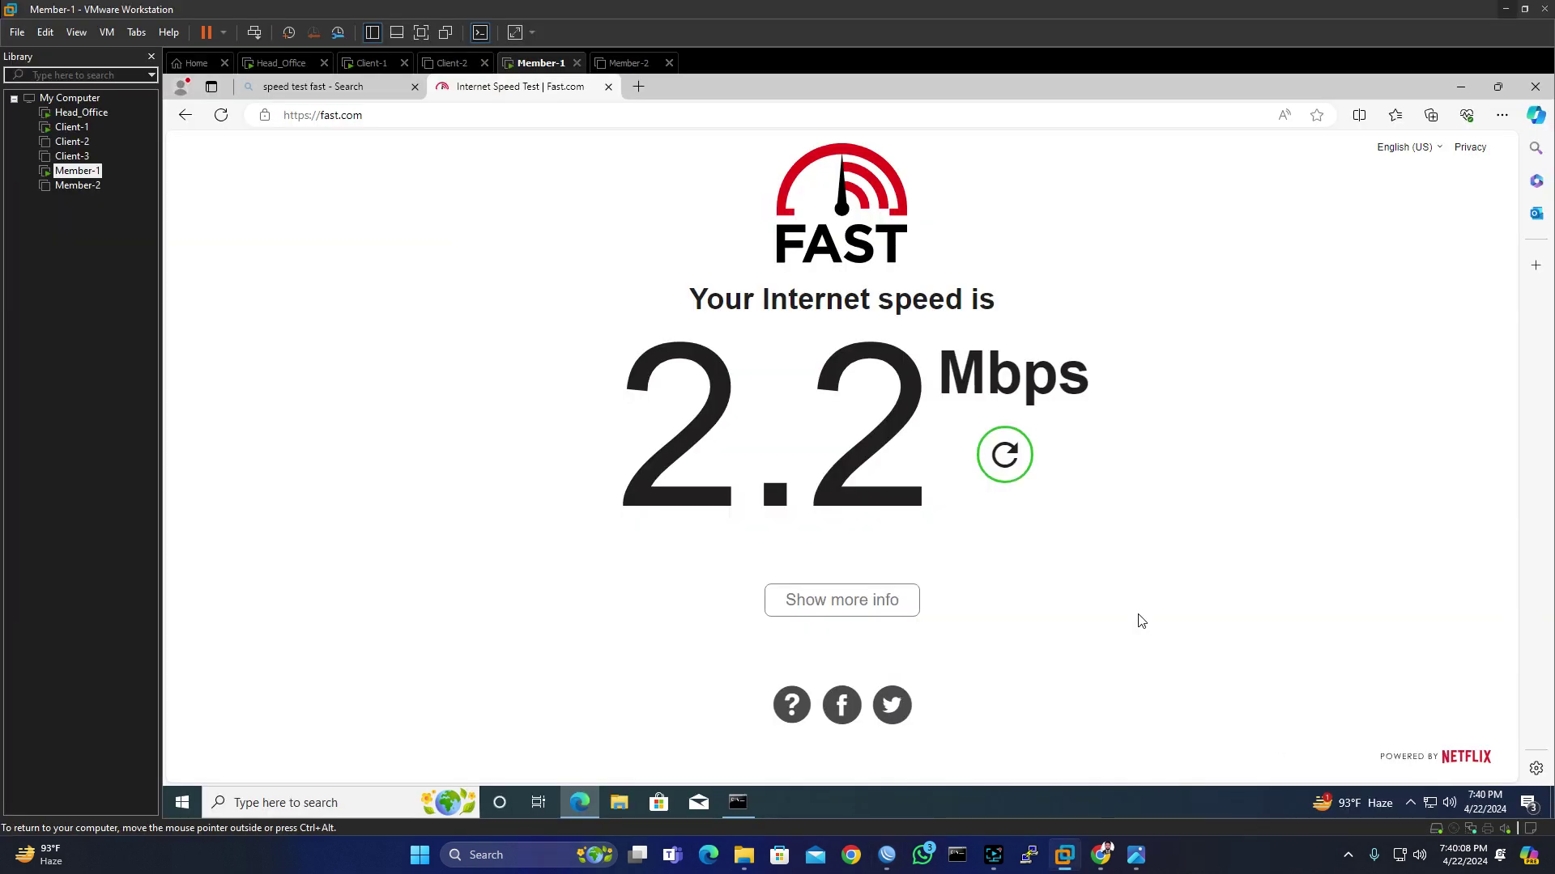
left_click(1005, 455)
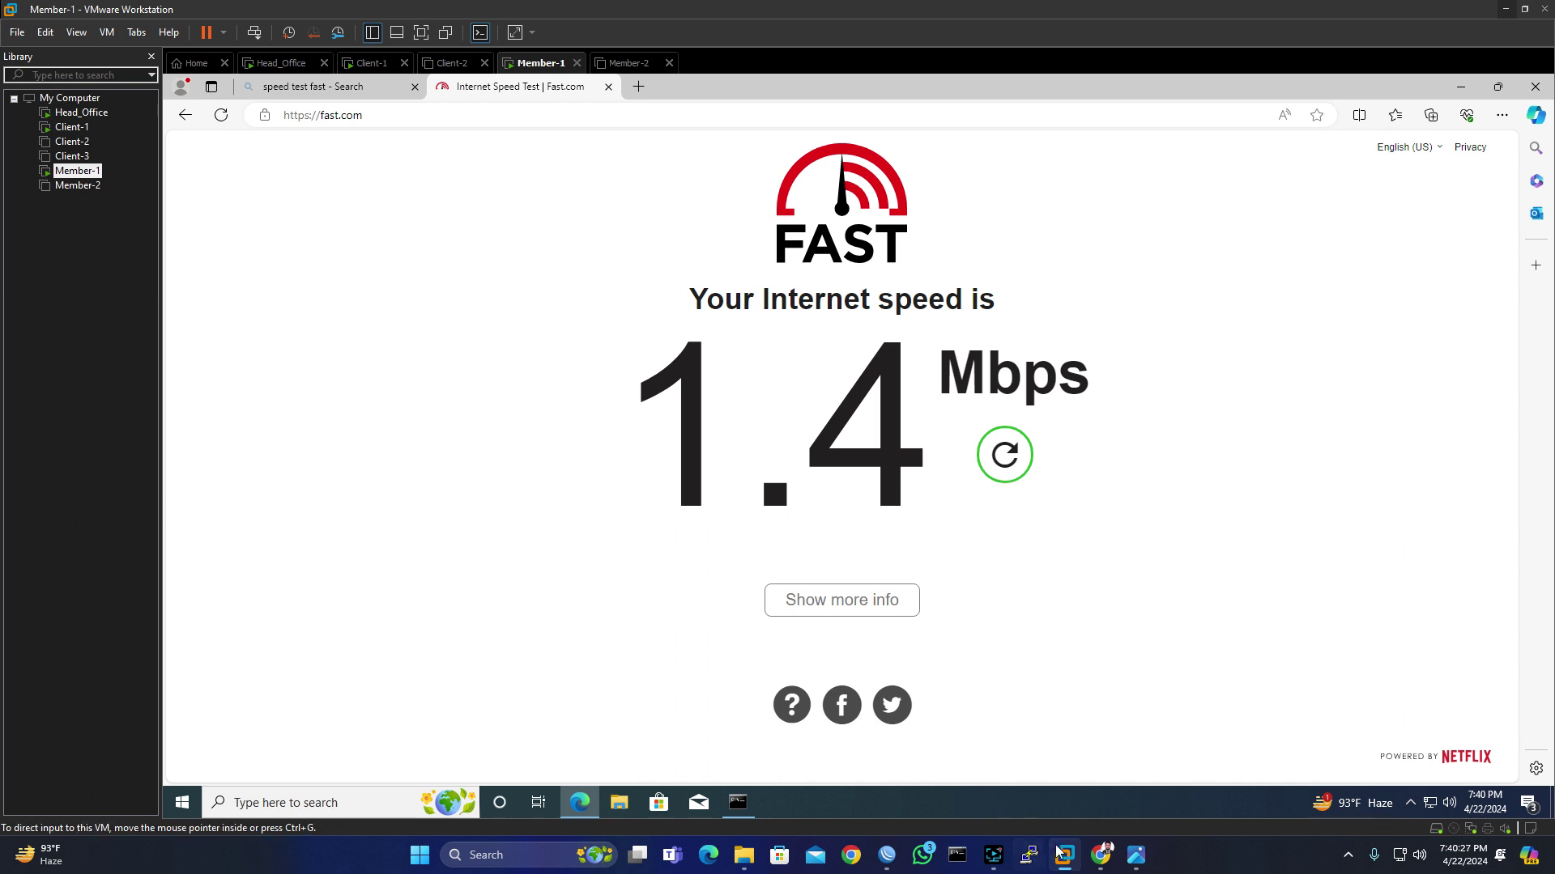
mouse_move(1067, 861)
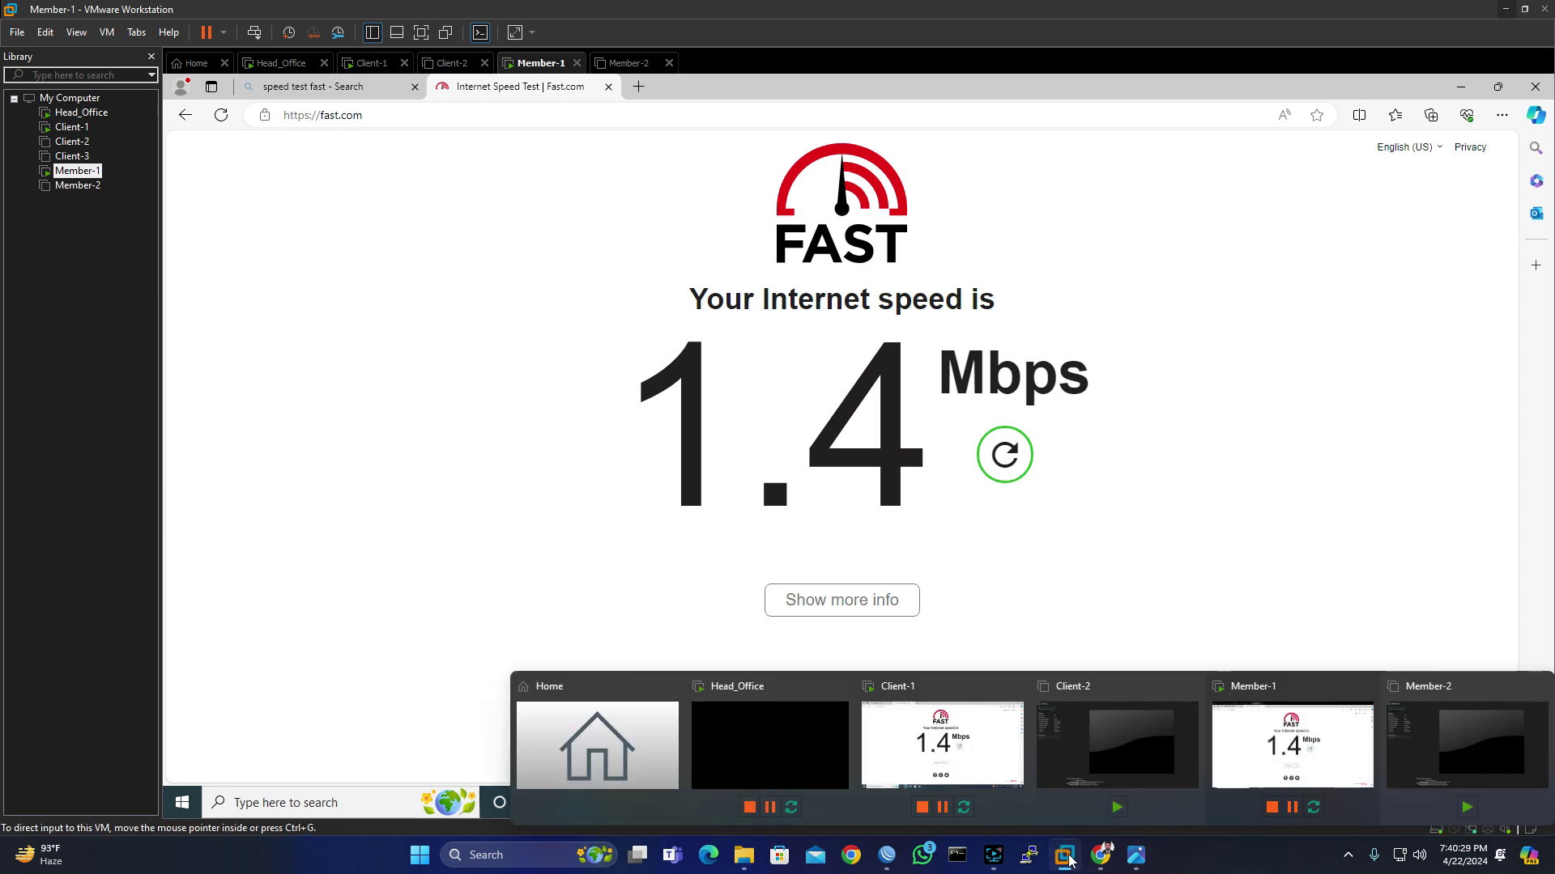
Step: Switch to WinBox and disable the Member-1 queue under IT_Department
left_click(887, 858)
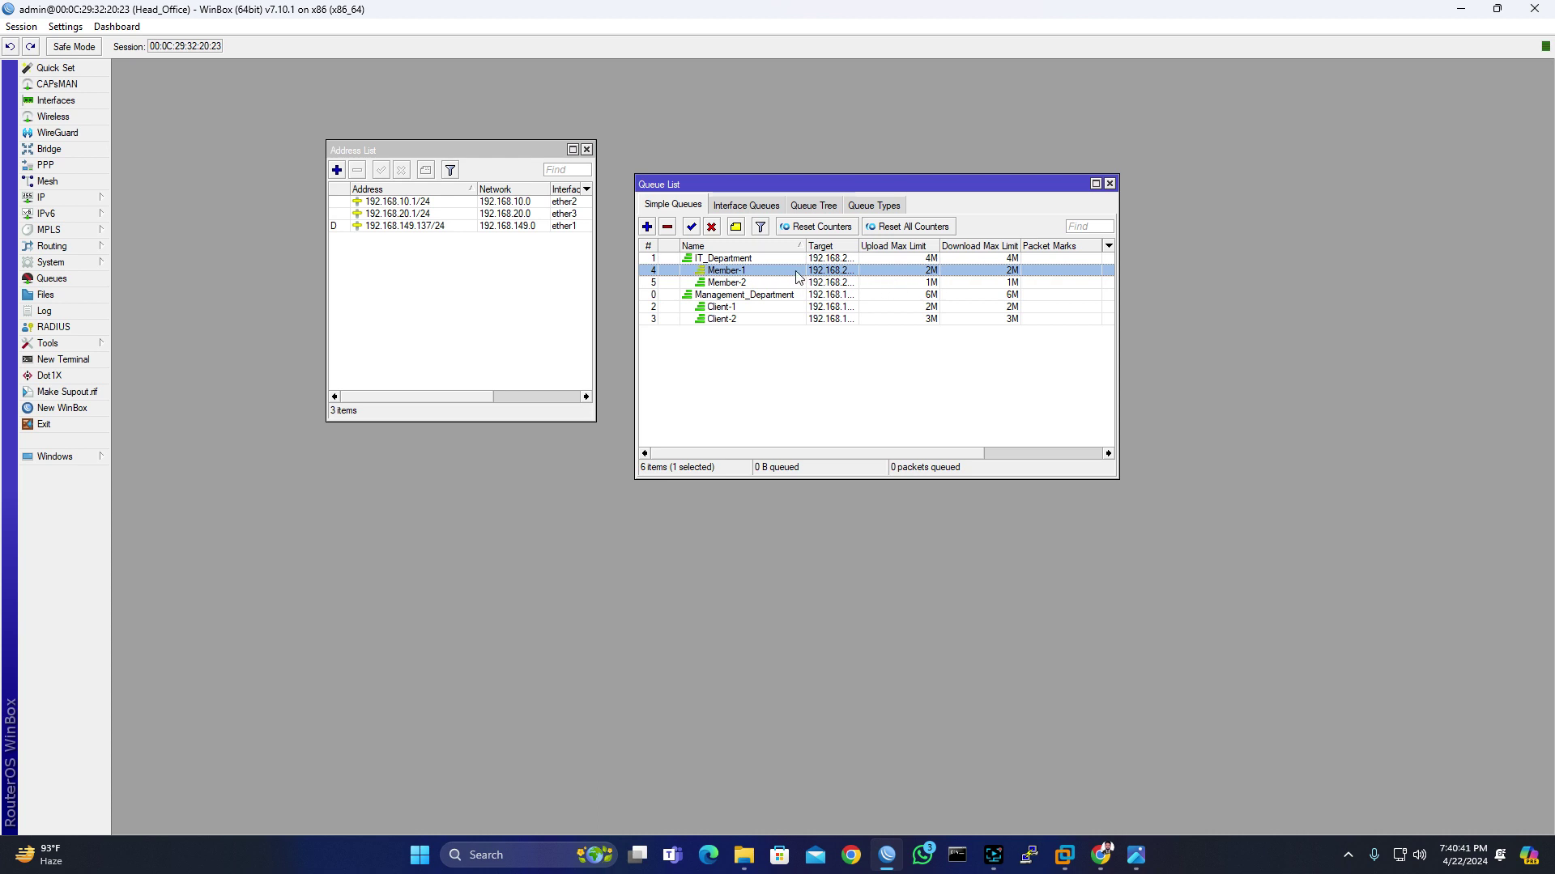
left_click(712, 226)
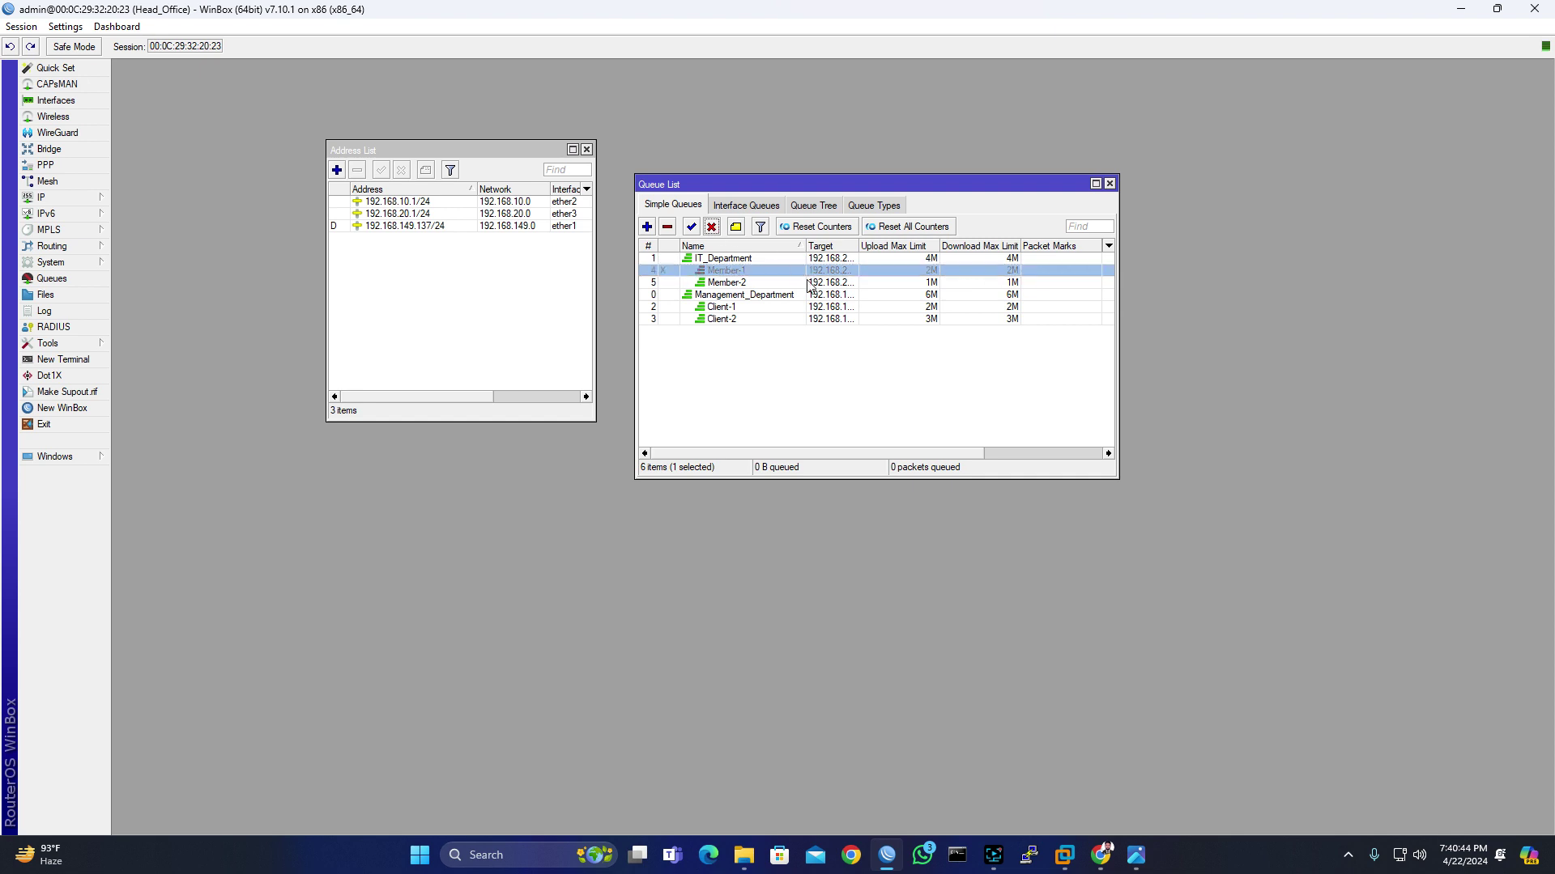
Step: Switch to VMware Workstation and rerun the Fast.com speed test on the Member-1 virtual machine
left_click(1065, 855)
left_click(1272, 763)
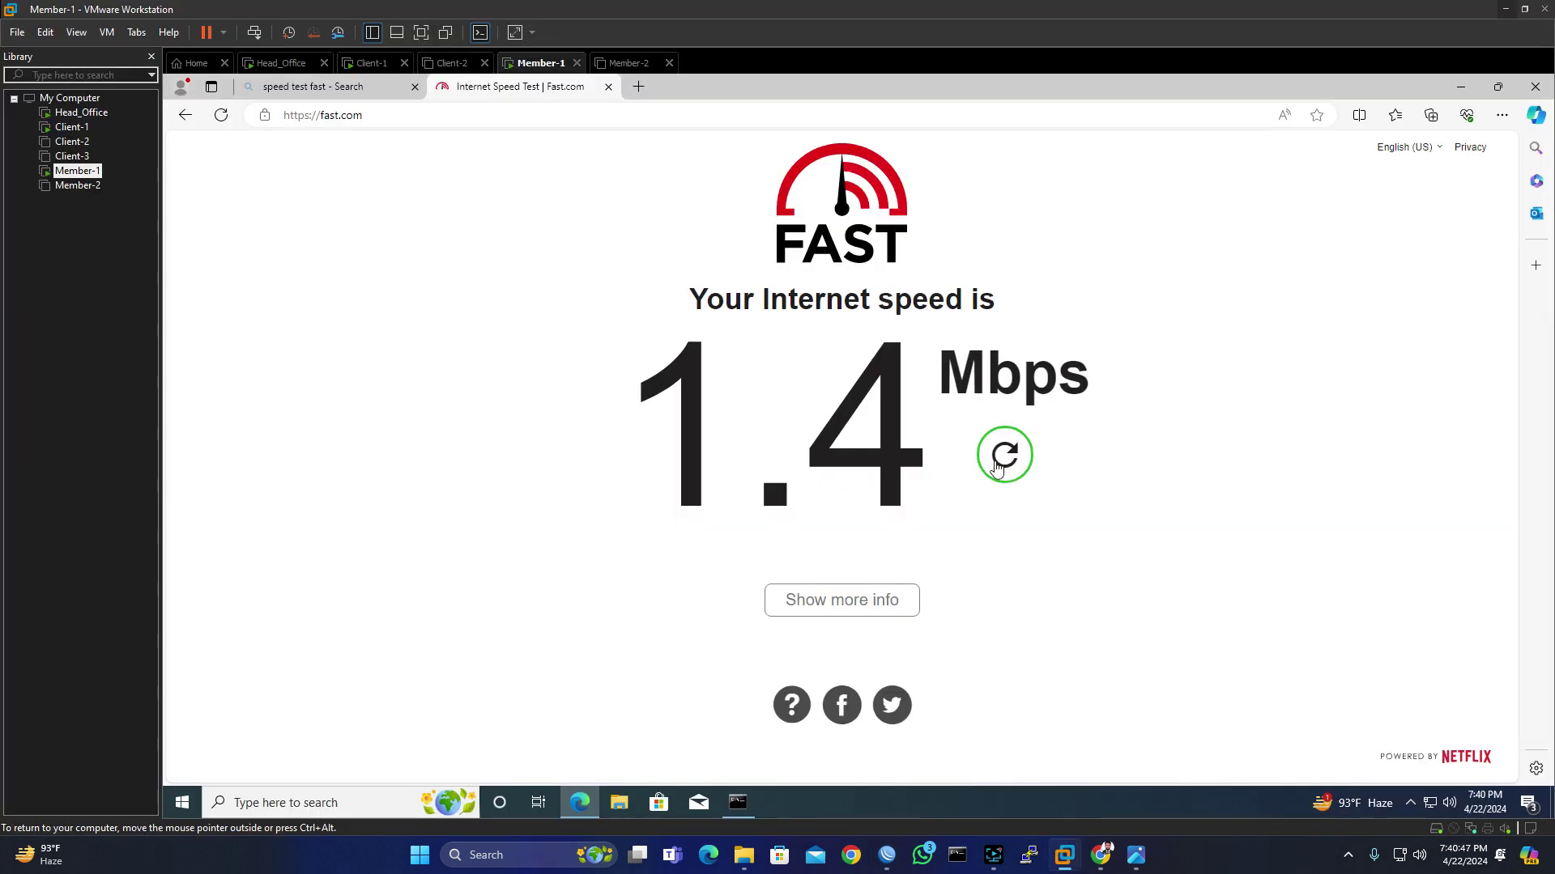
left_click(1003, 455)
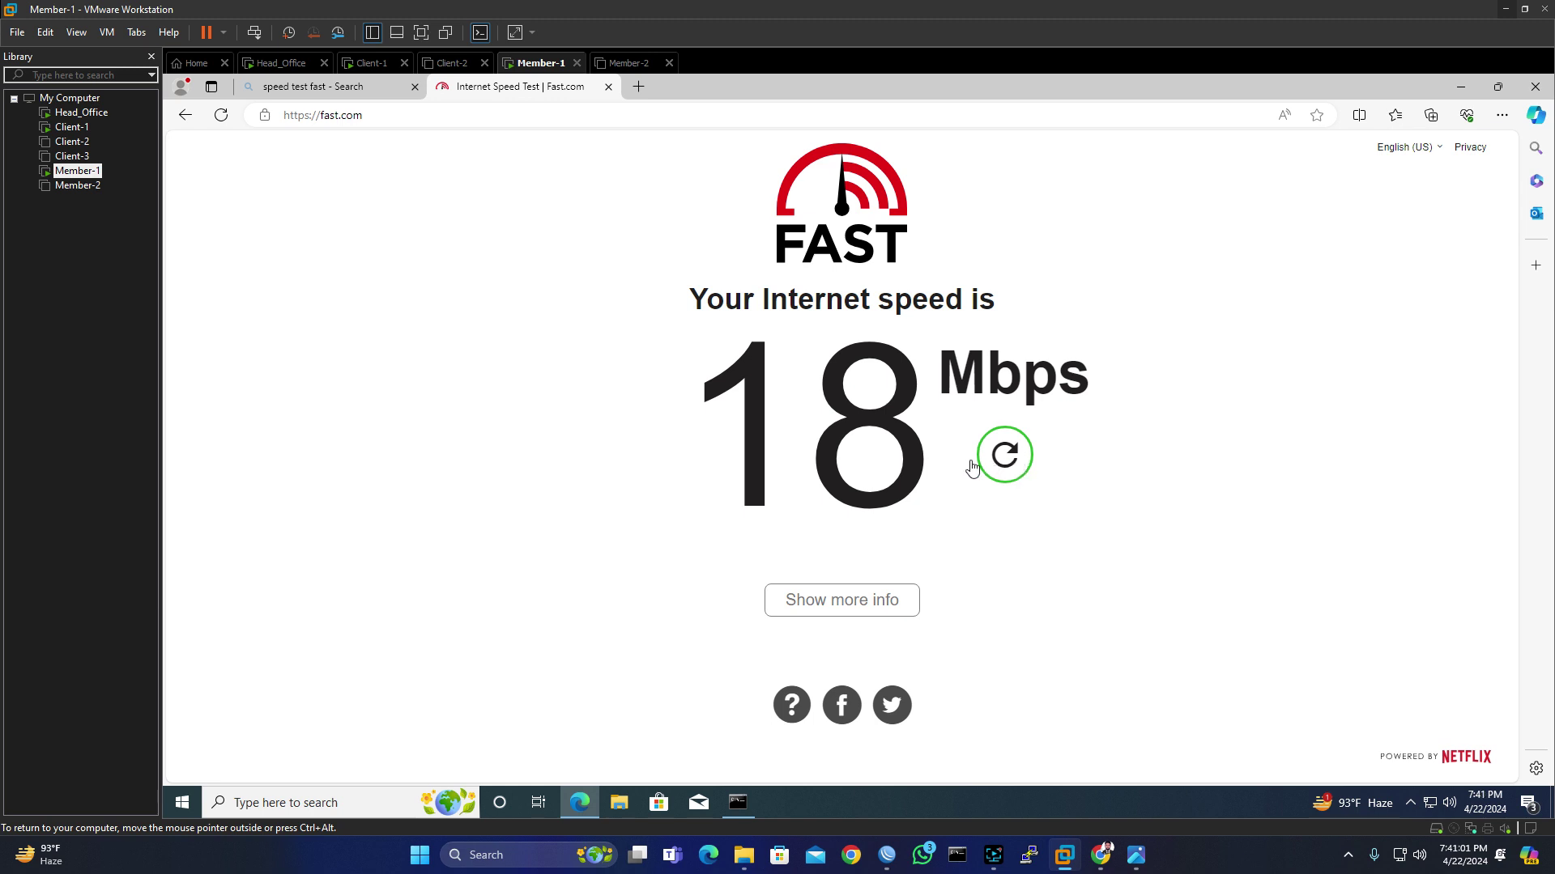
Step: Switch to WinBox and remove the disabled Member-1 queue from the simple queues
mouse_move(1056, 855)
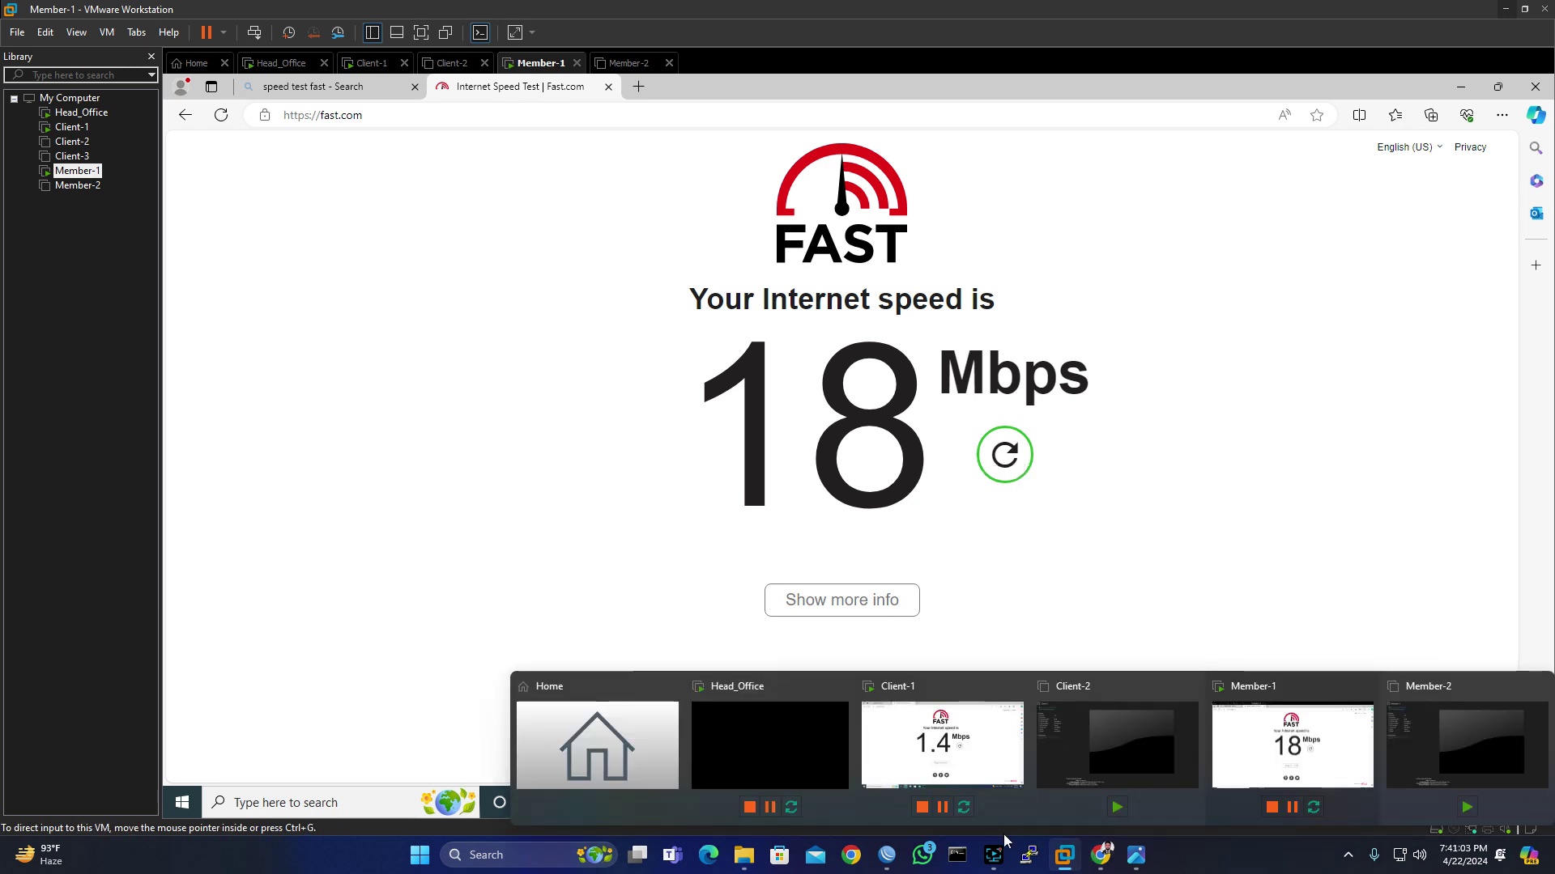
left_click(886, 855)
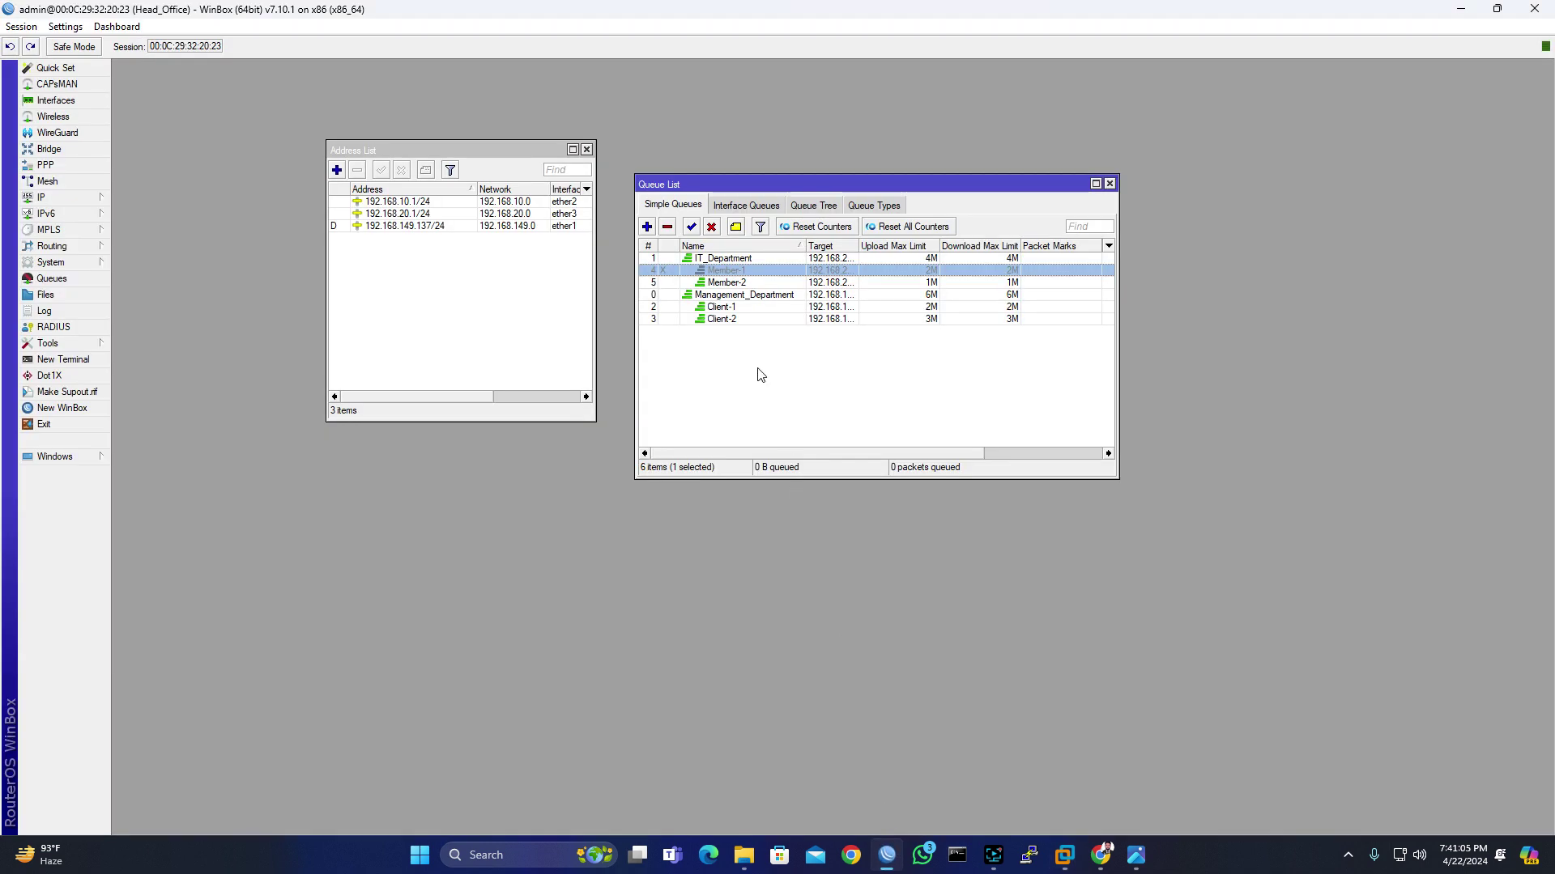
left_click(712, 229)
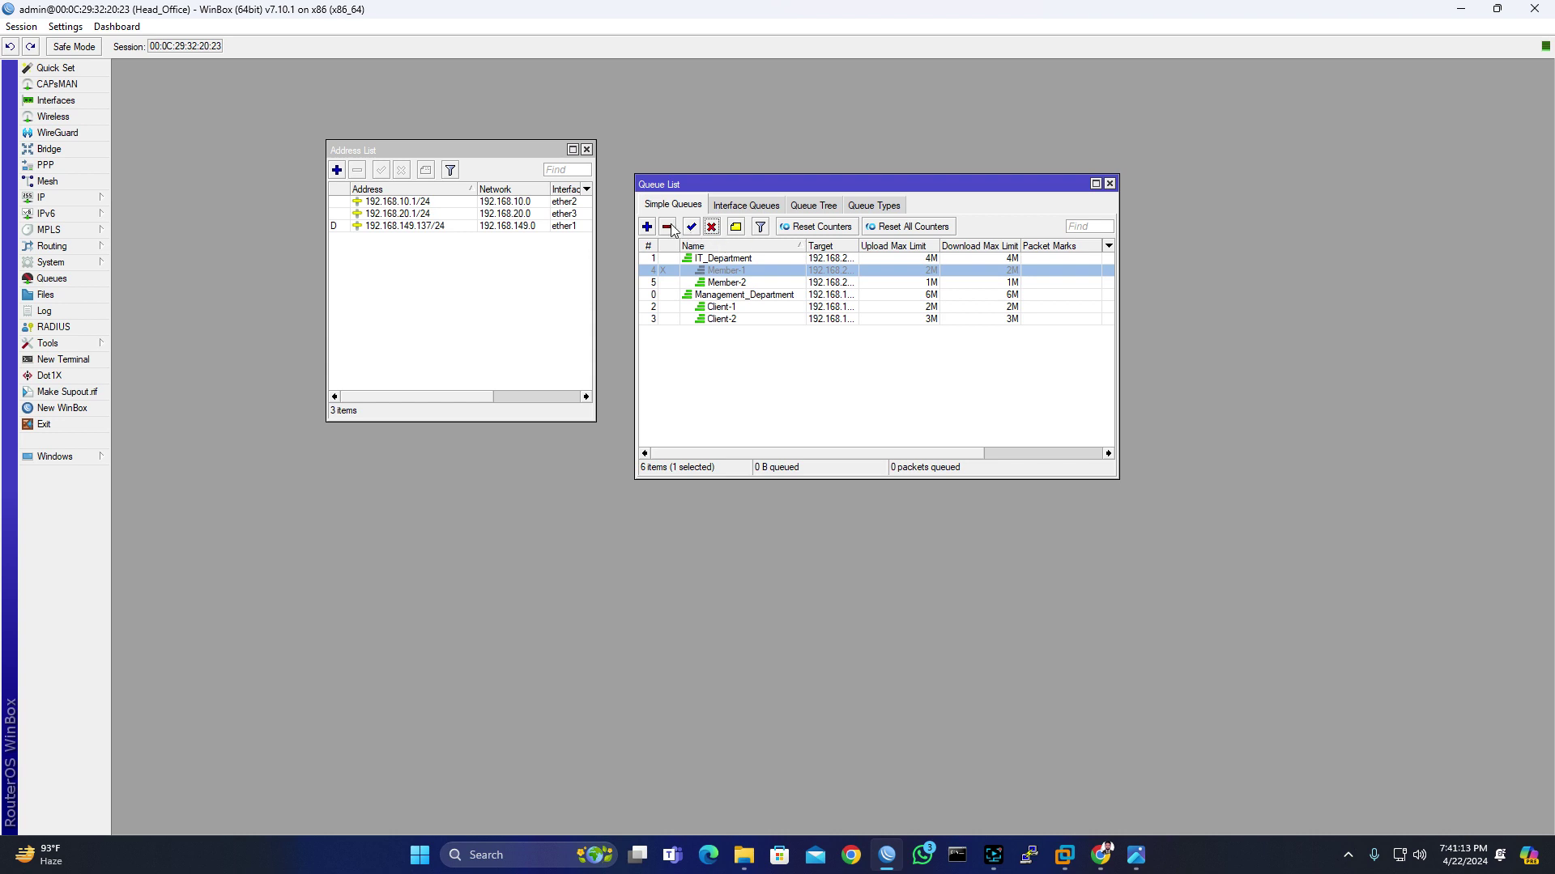
left_click(671, 229)
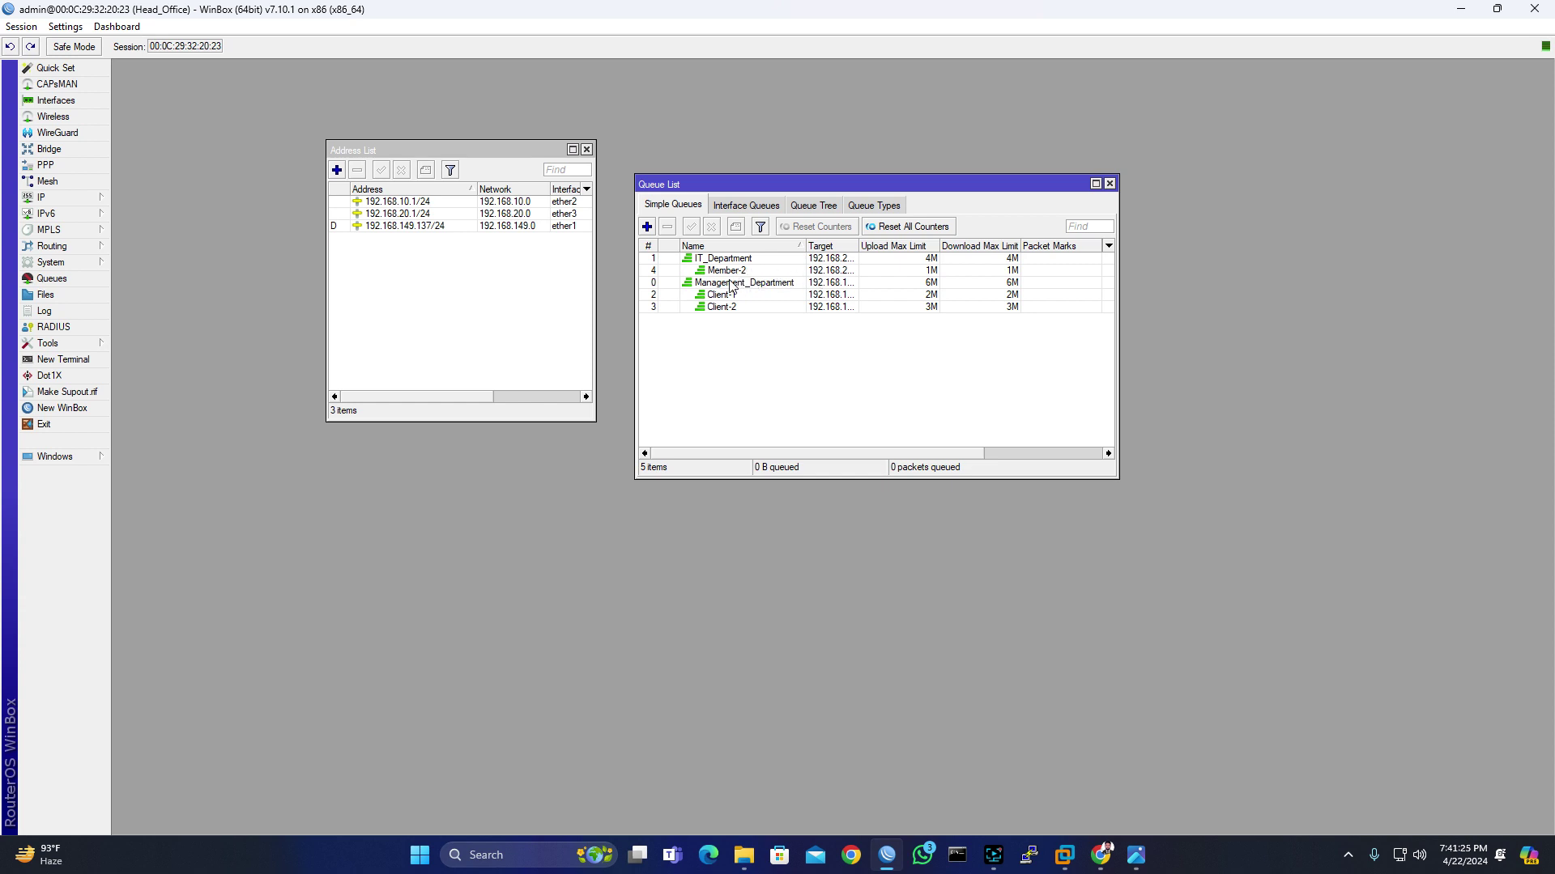
Step: Start a new simple queue named Member-1 with target 192.168.20.2 and 3M upload and download max limits
left_click(647, 227)
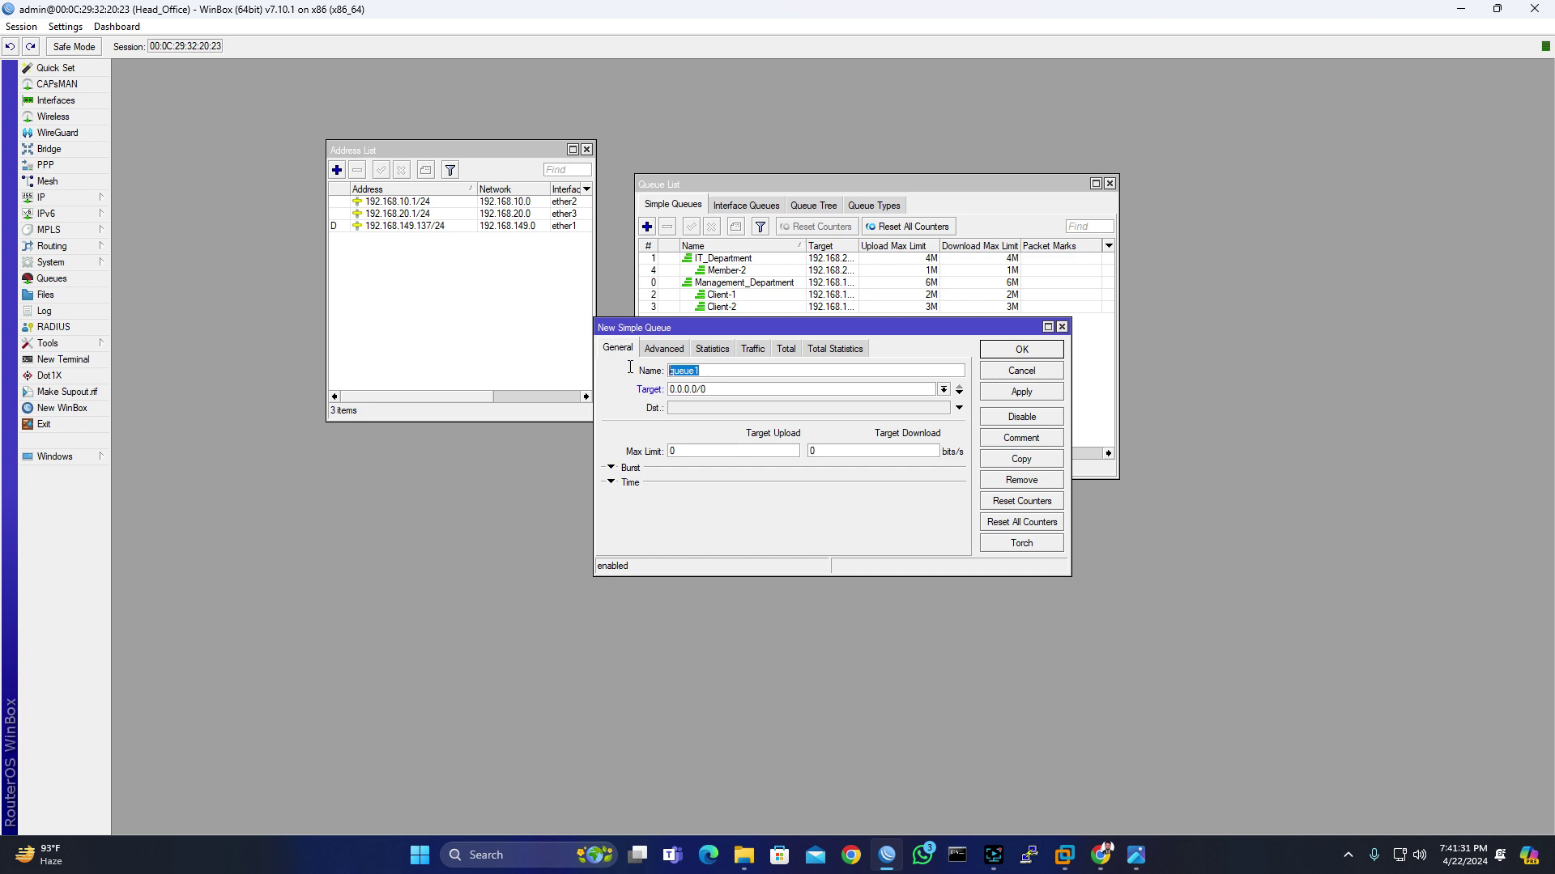
type("Member-1")
key("Tab")
type("192.168.20.2")
key("Tab")
key("Tab")
type("3M")
key("Tab")
type("3M")
Step: Assign IT_Department as the new Member-1 queue's parent and save the queue
left_click(678, 349)
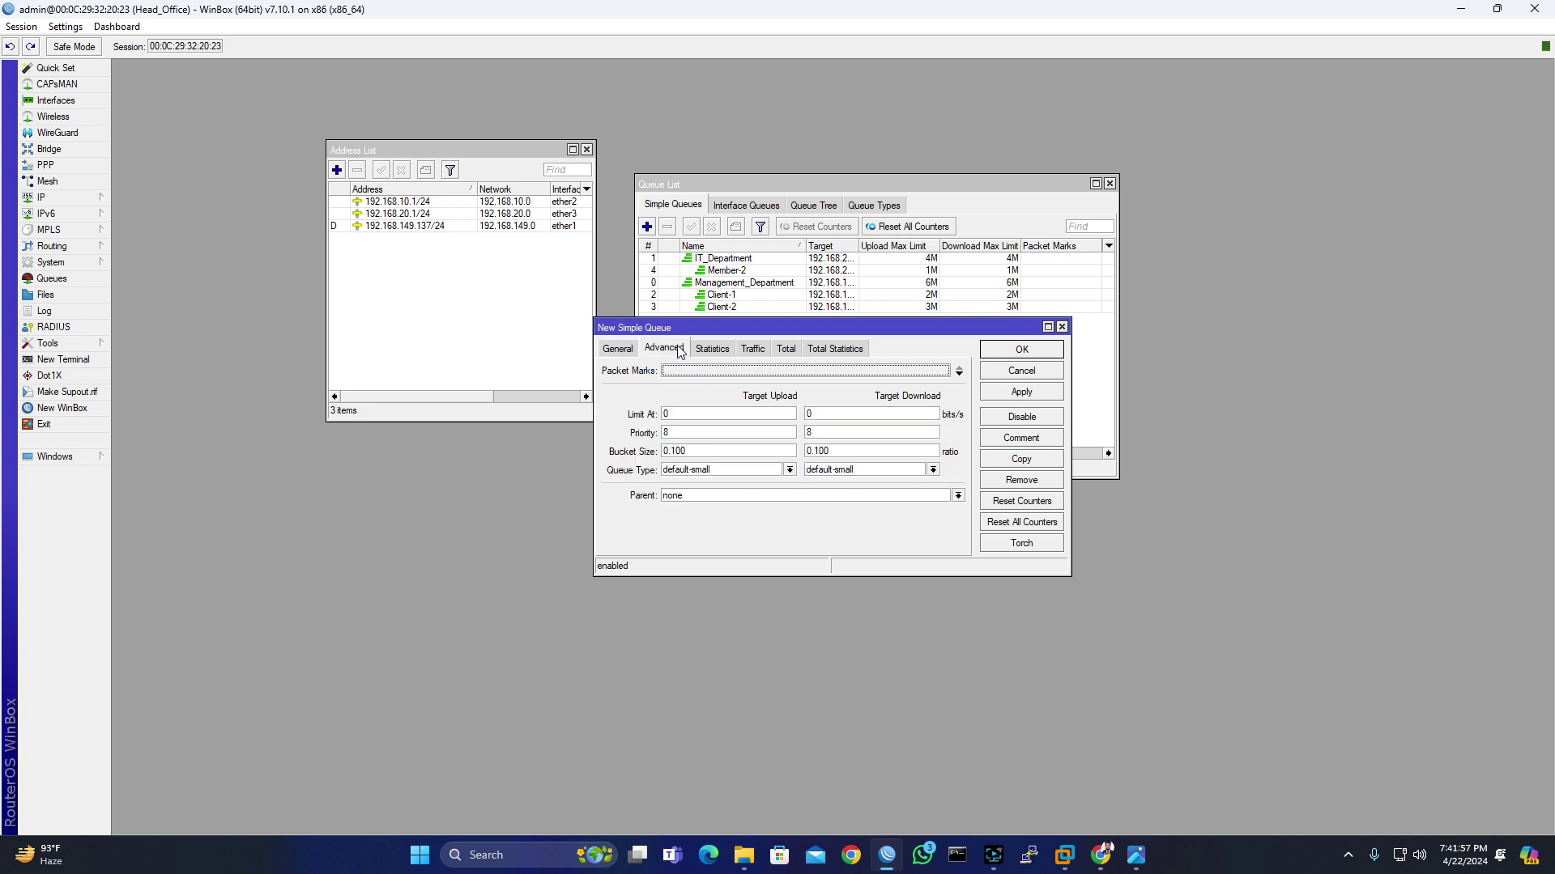
left_click(958, 495)
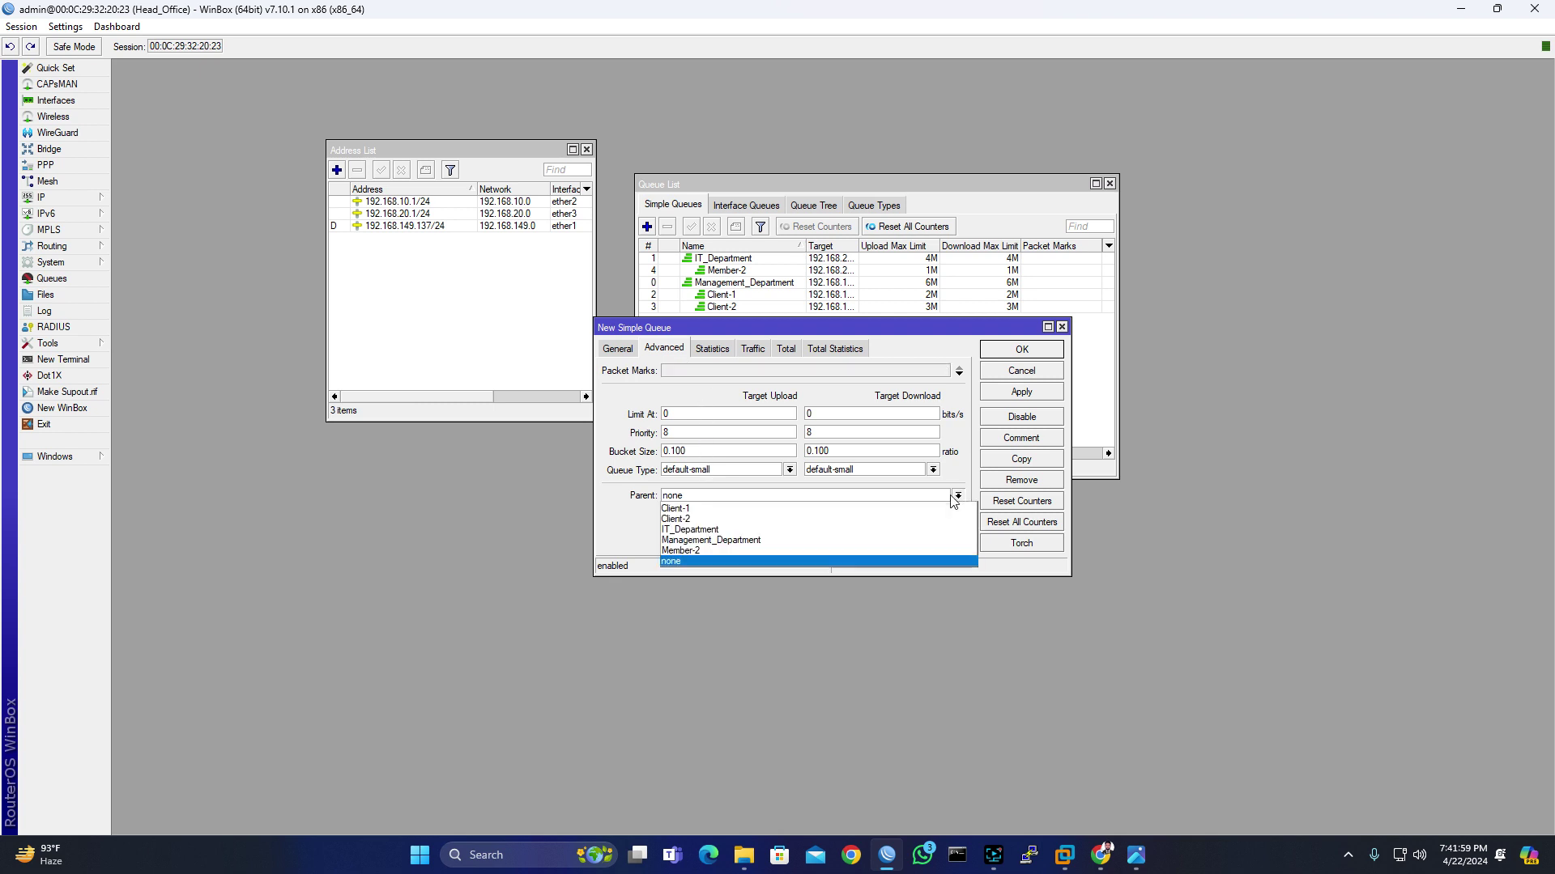
left_click(729, 531)
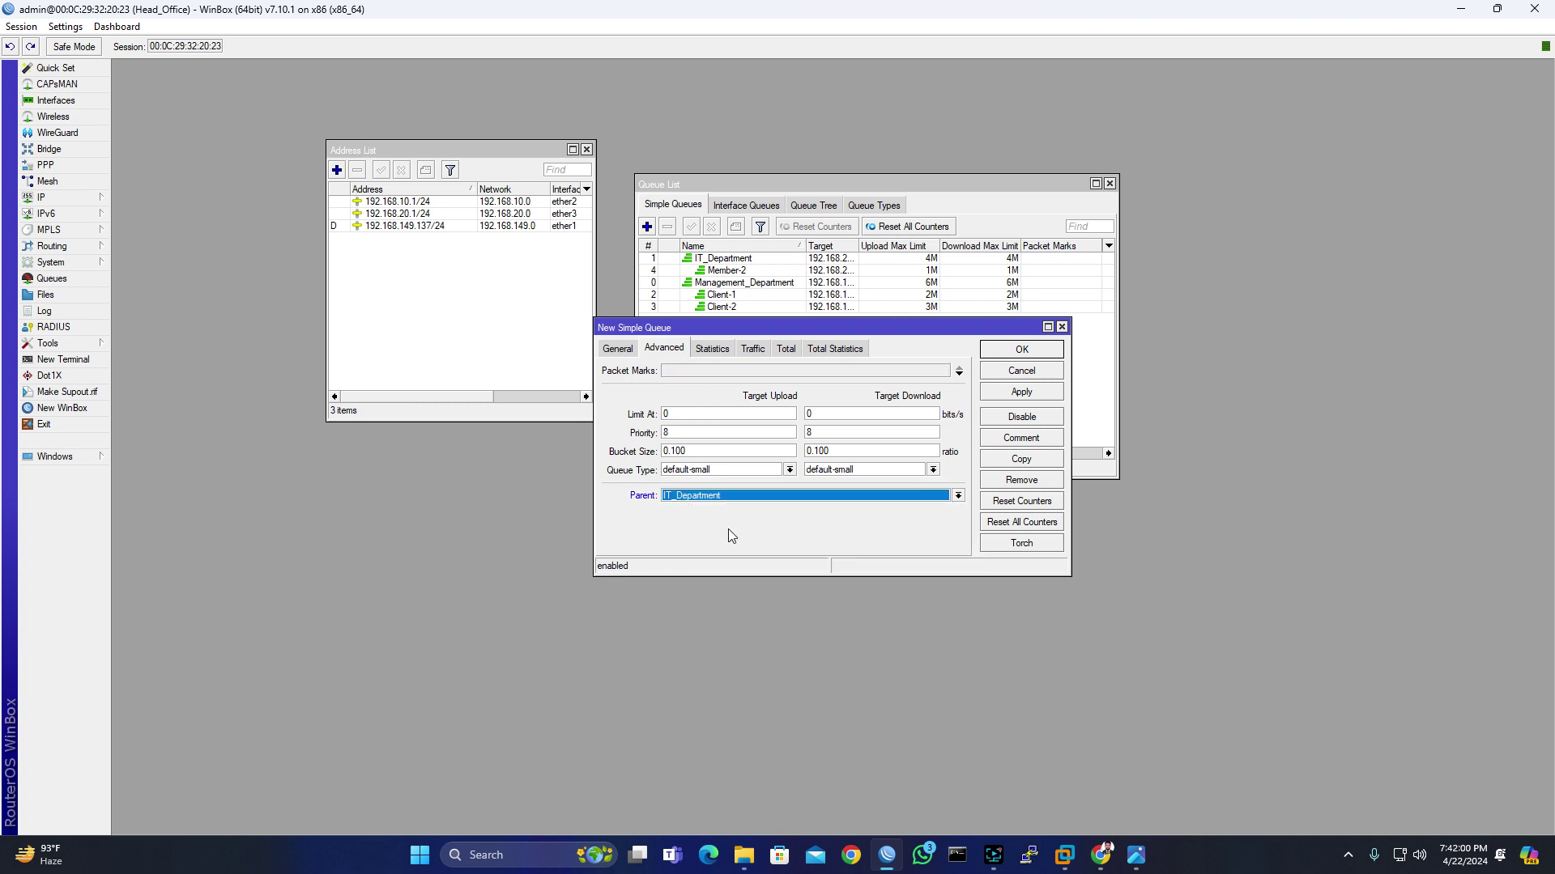
left_click(1036, 400)
left_click(1022, 349)
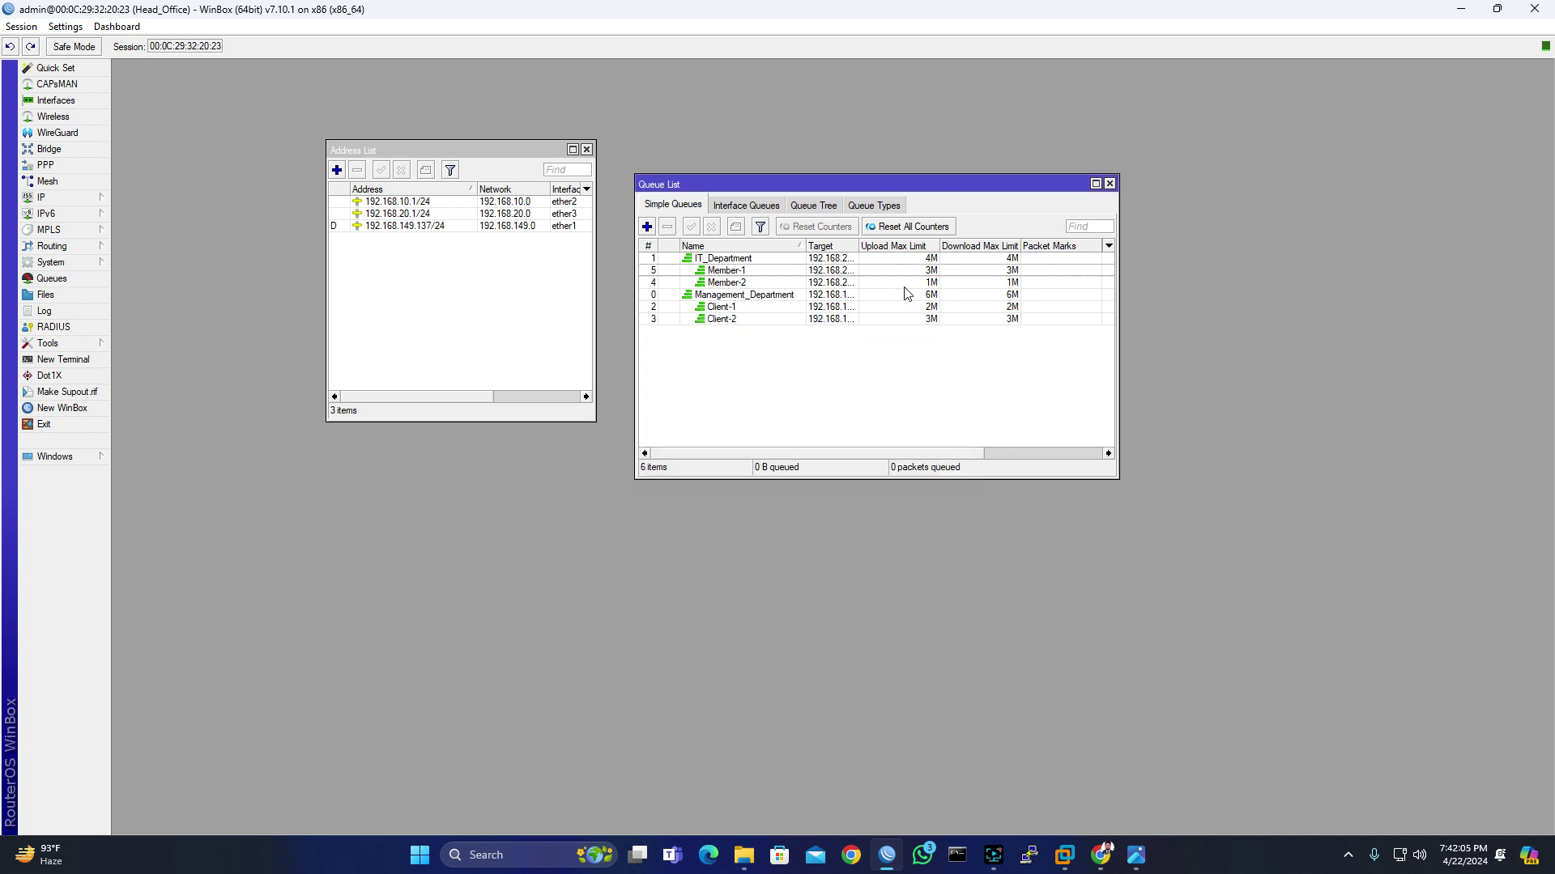
Step: Disable the Member-1 queue, and switch to VMware Workstation to rerun the Fast.com speed test on the Member-1 virtual machine
left_click(784, 272)
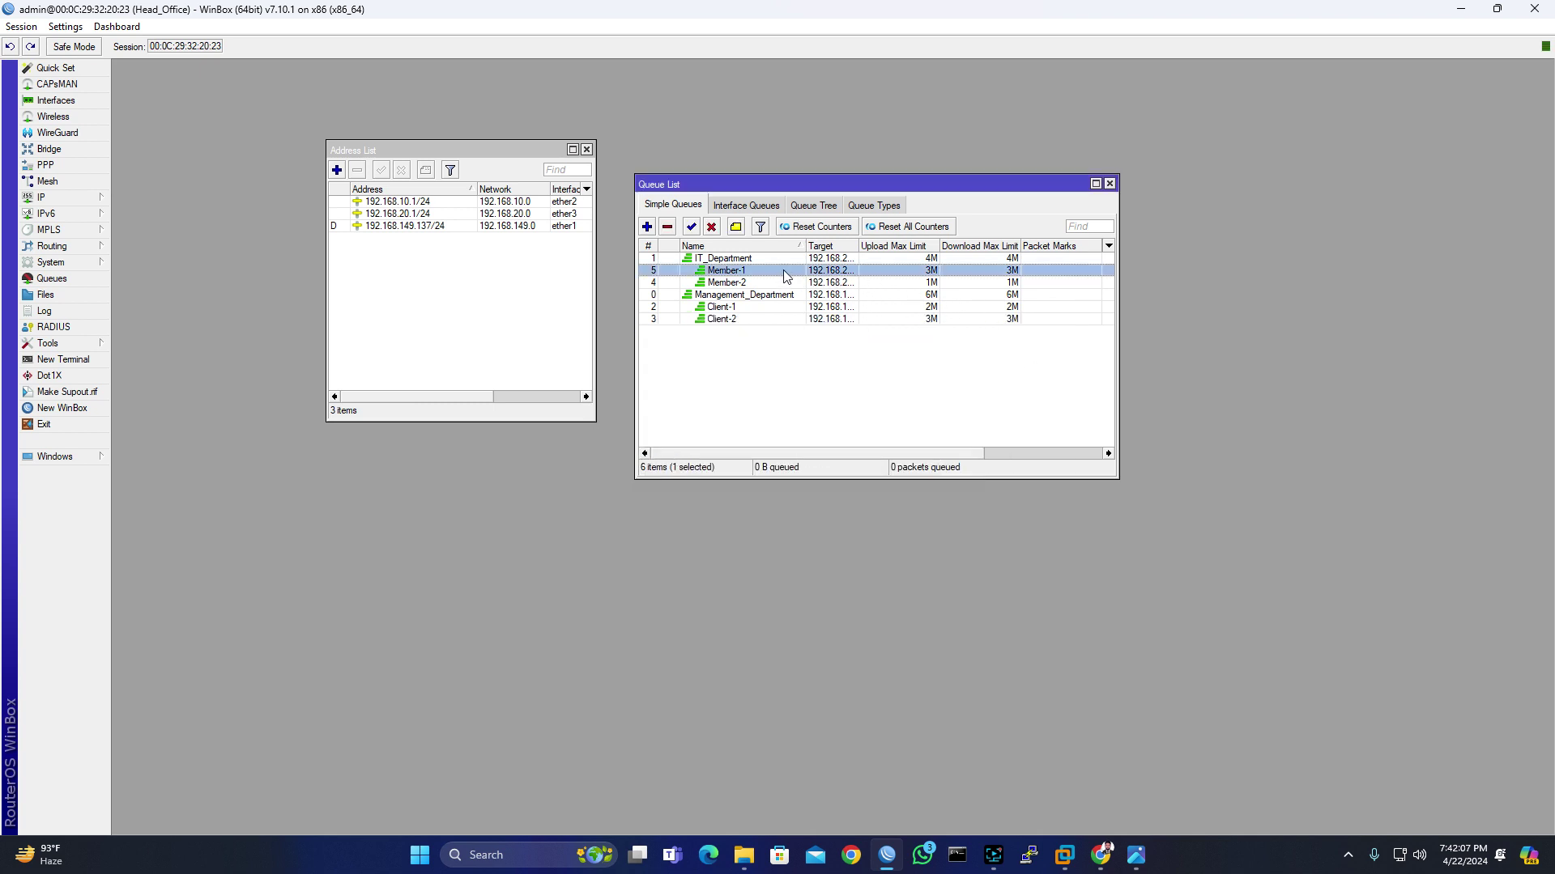
left_click(710, 229)
mouse_move(1069, 855)
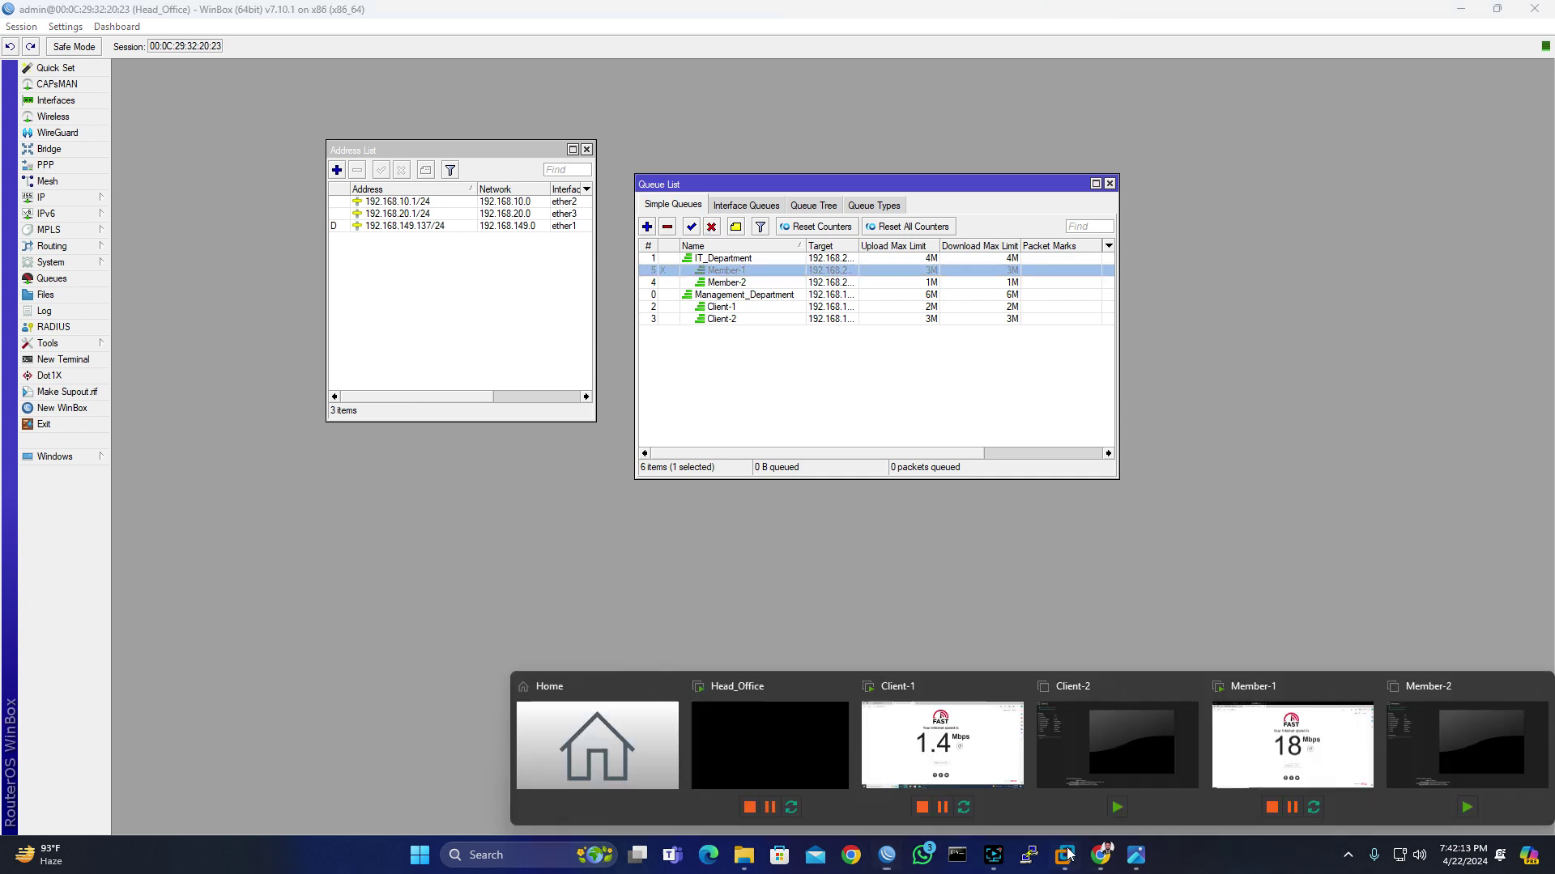
left_click(1292, 745)
left_click(1006, 457)
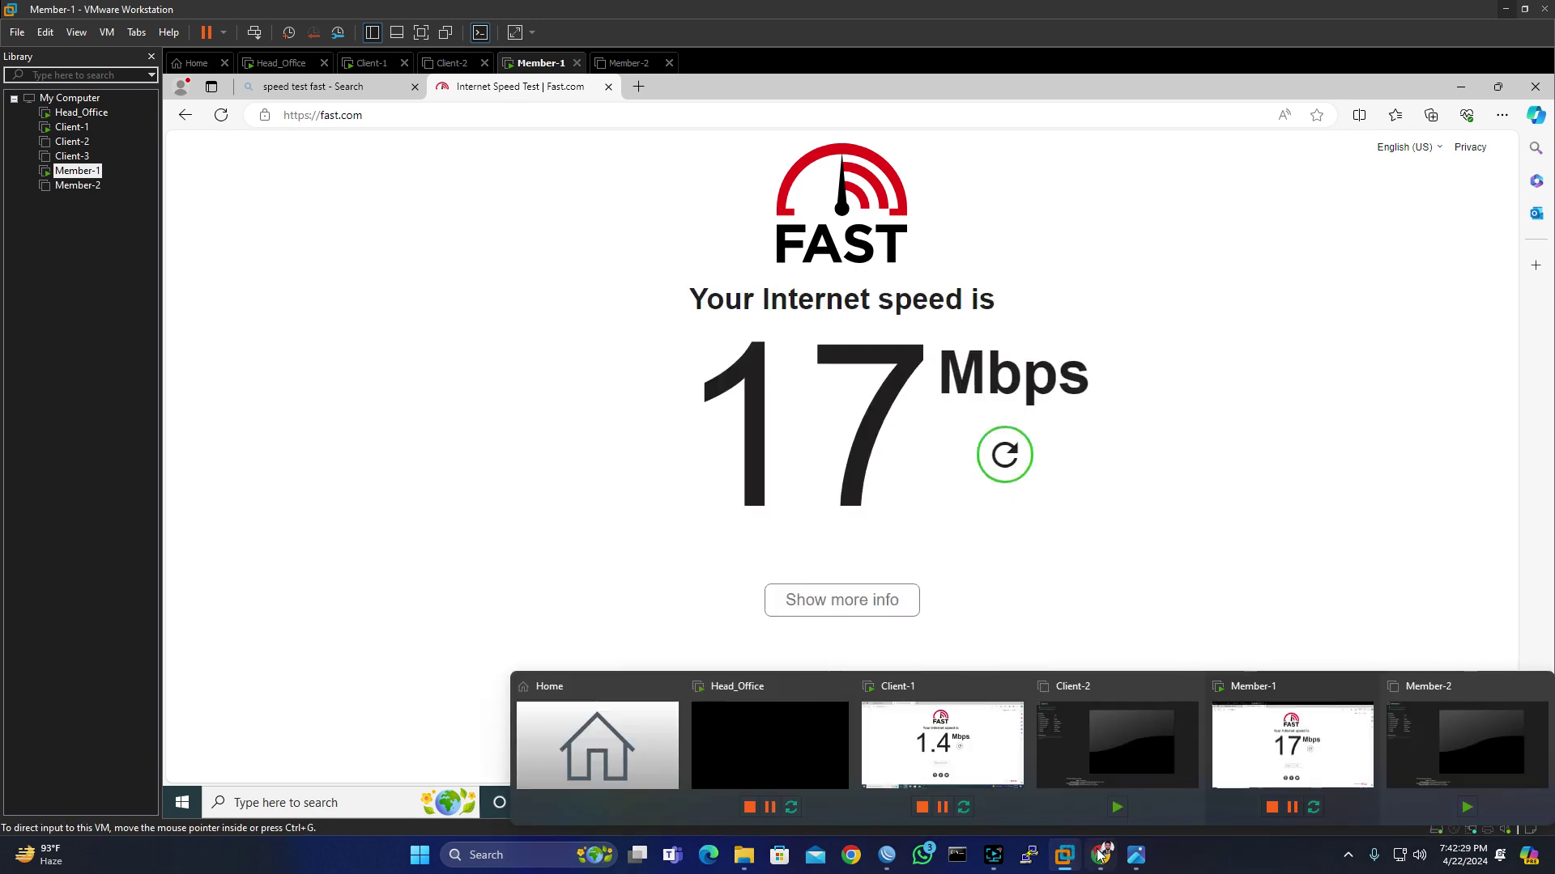
Step: Switch to WinBox to enable the Member-1 queue, and repeat the Fast.com test on the Member-1 virtual machine in VMware Workstation
left_click(886, 858)
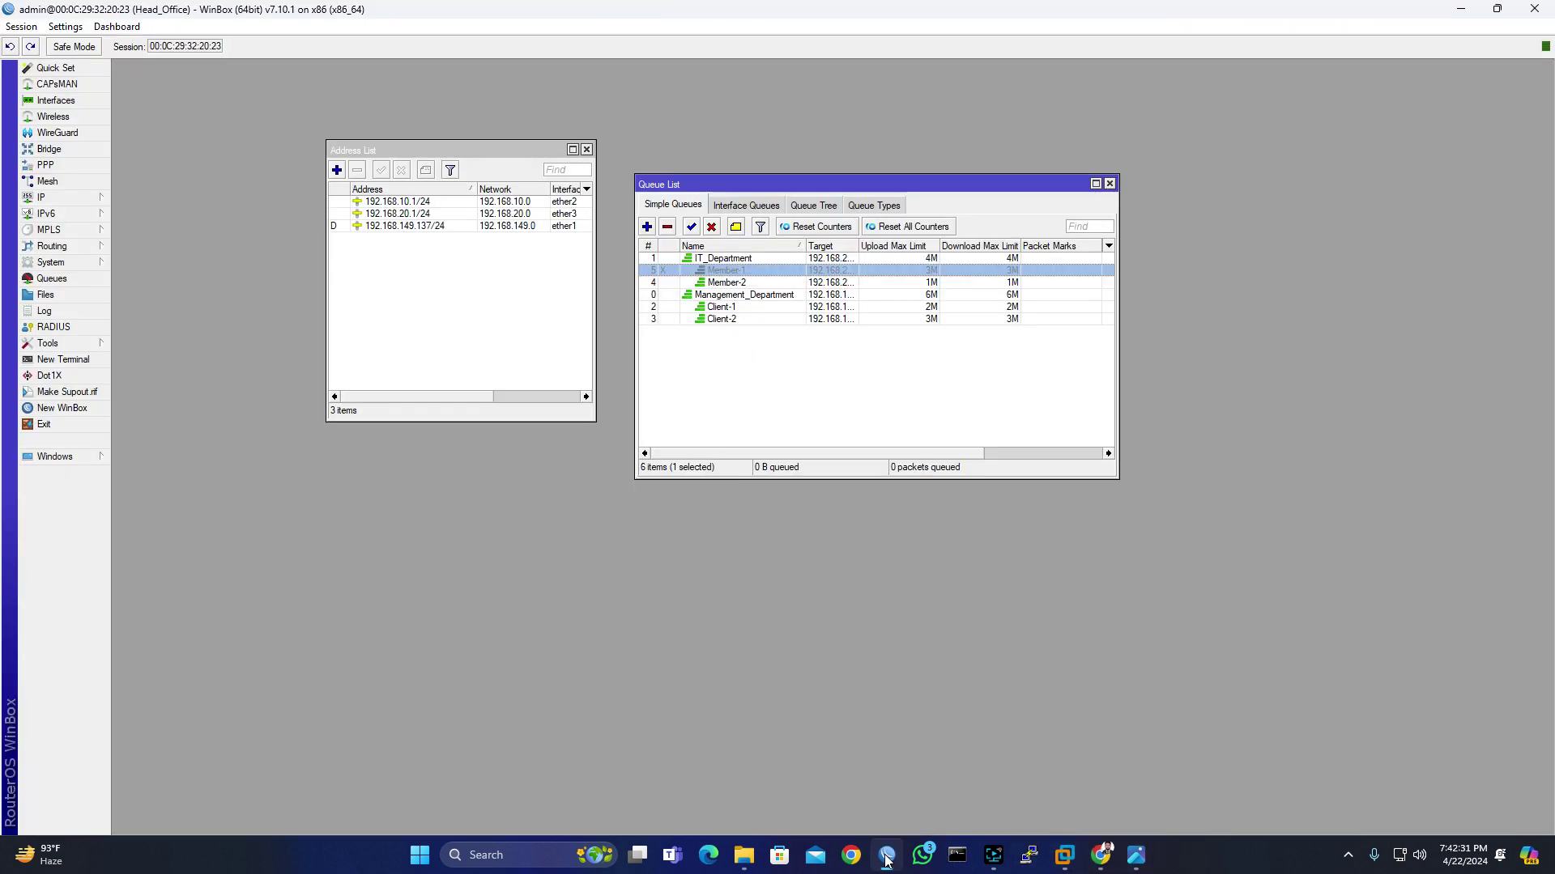
left_click(691, 228)
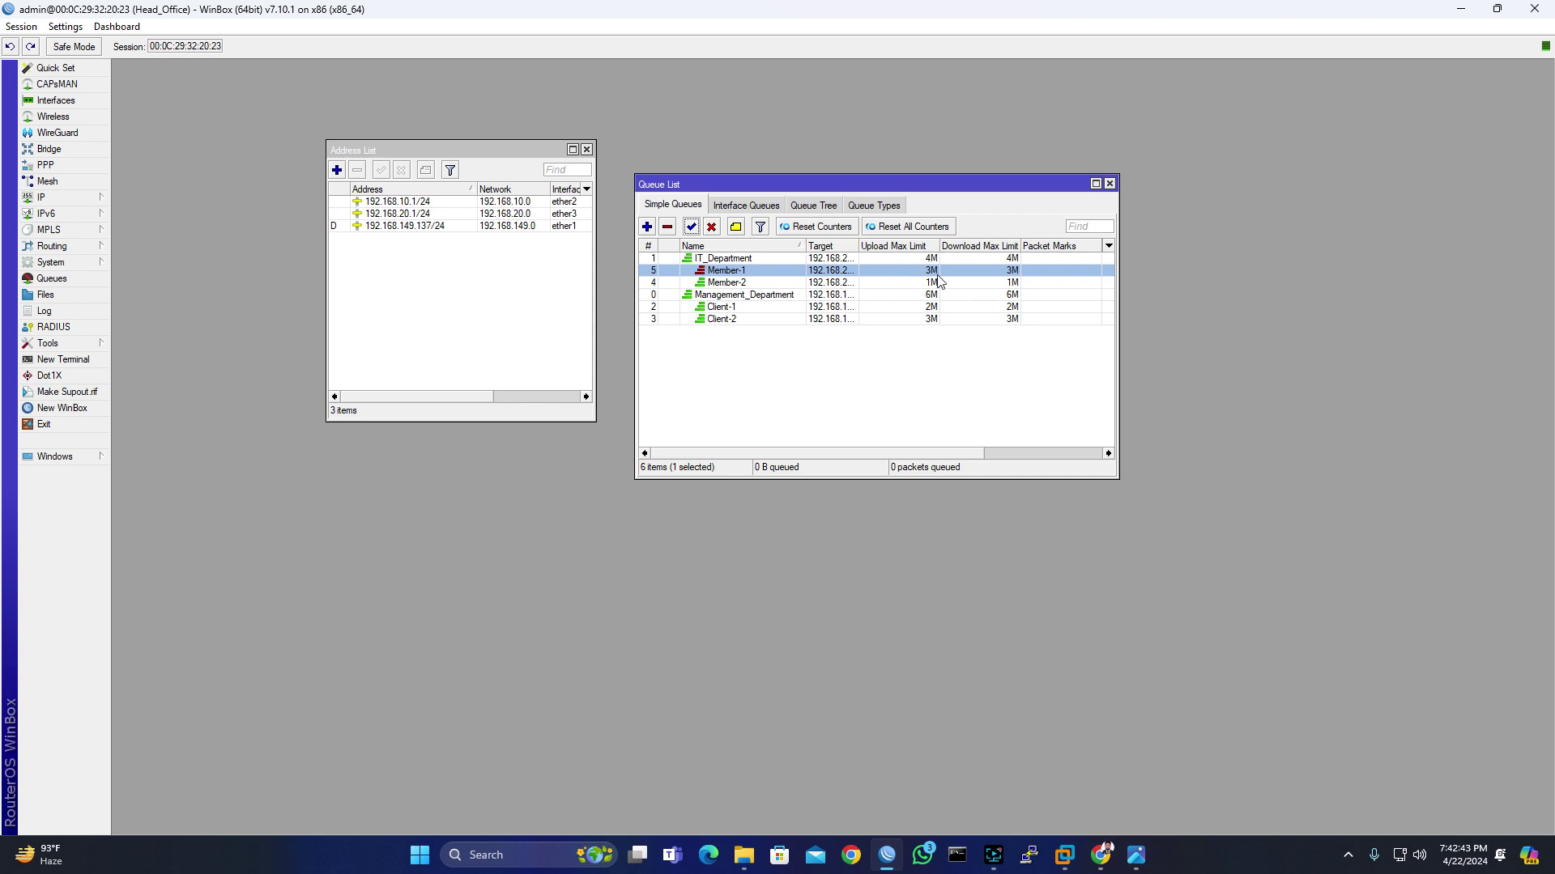
mouse_move(1083, 860)
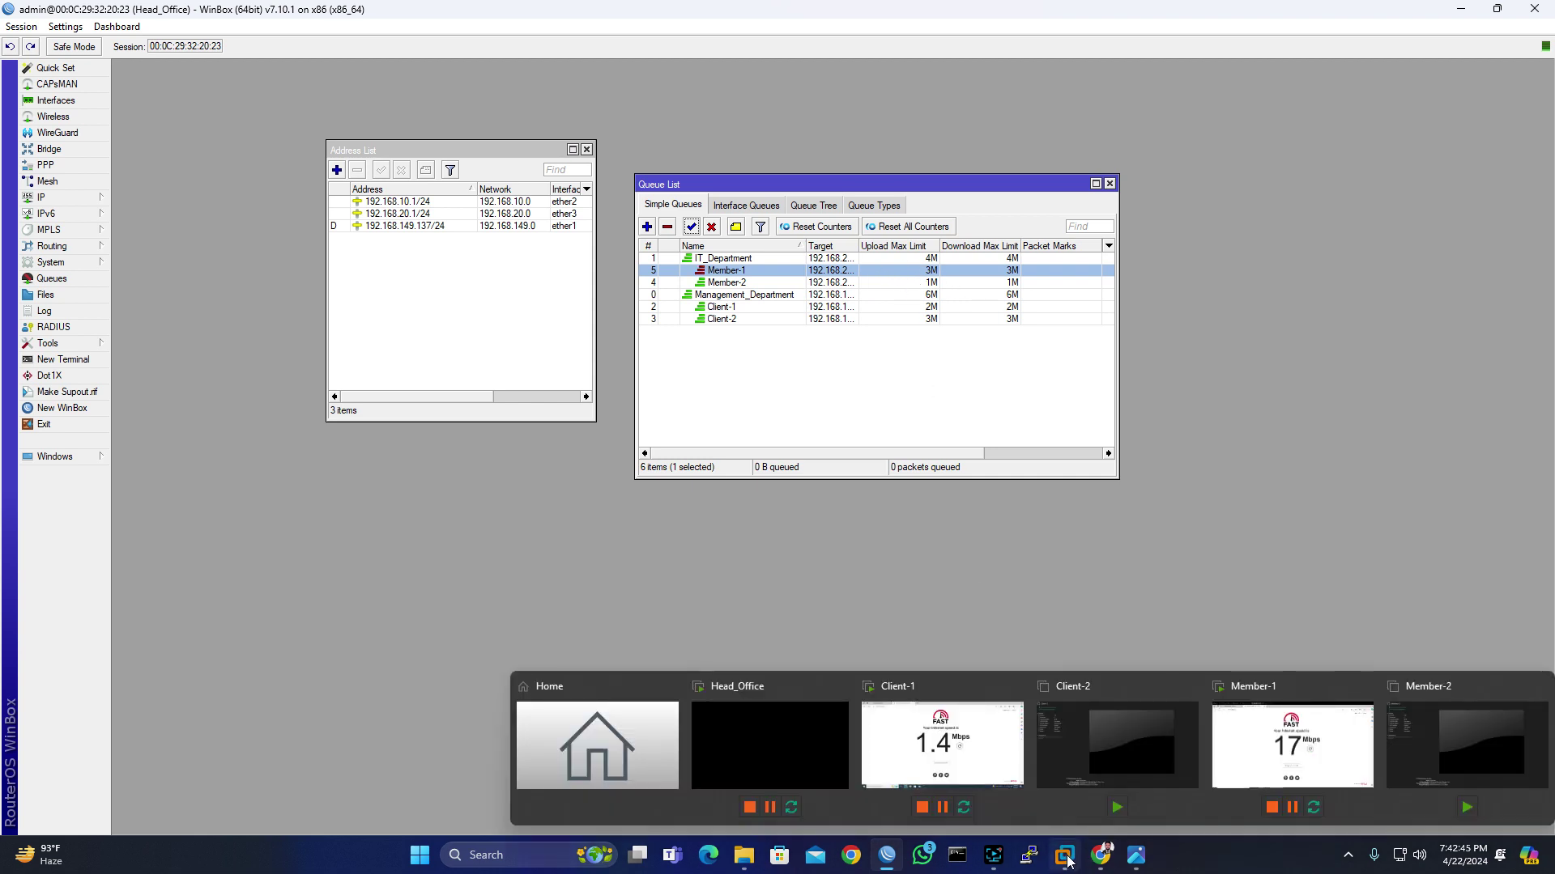
left_click(1319, 774)
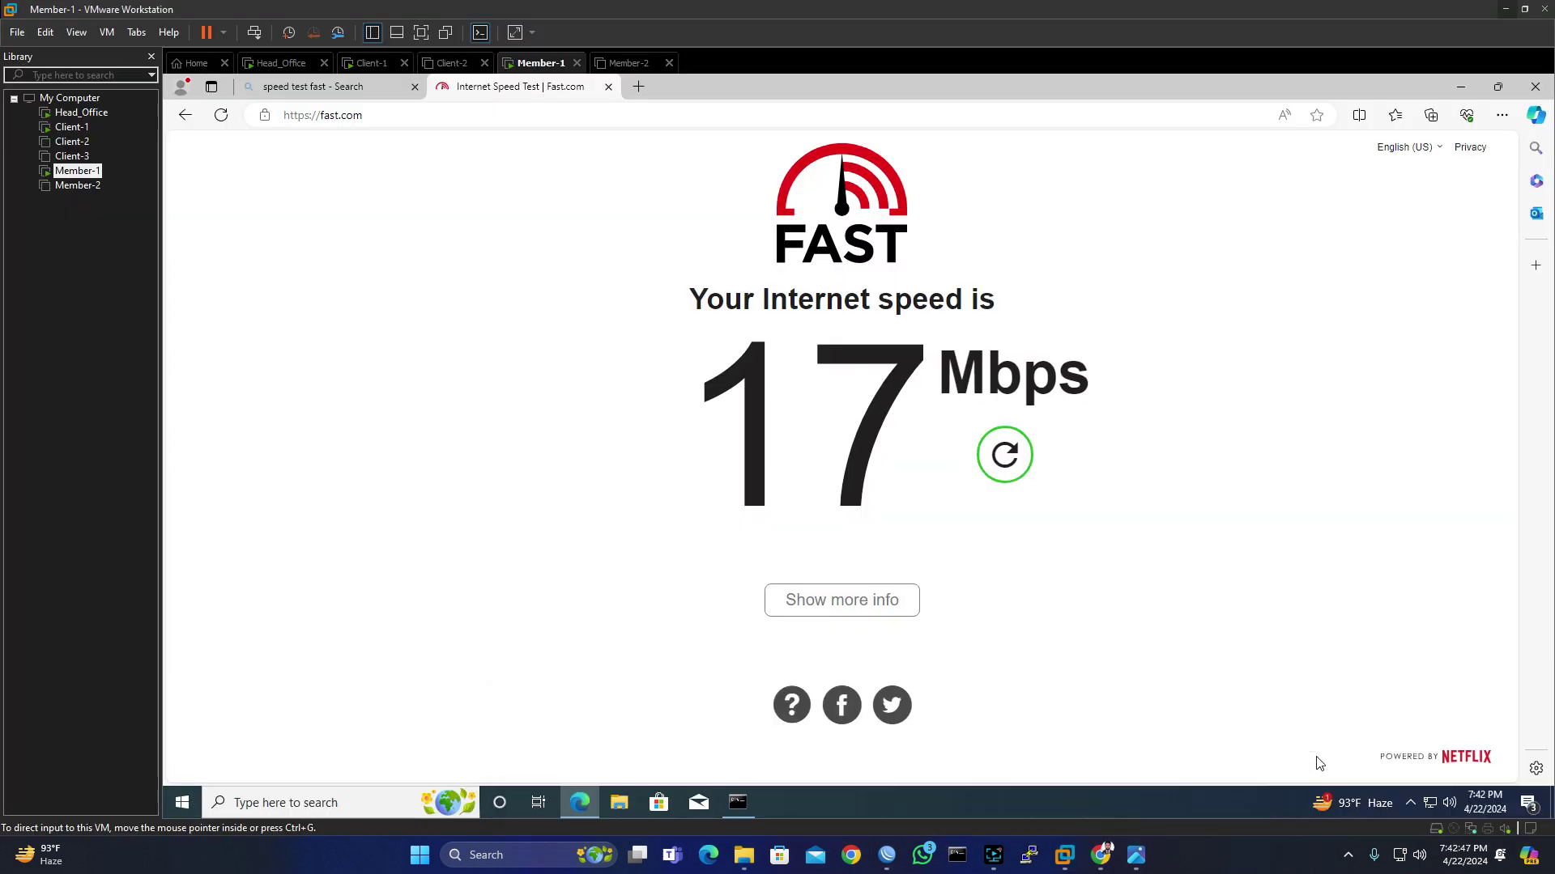
left_click(1004, 455)
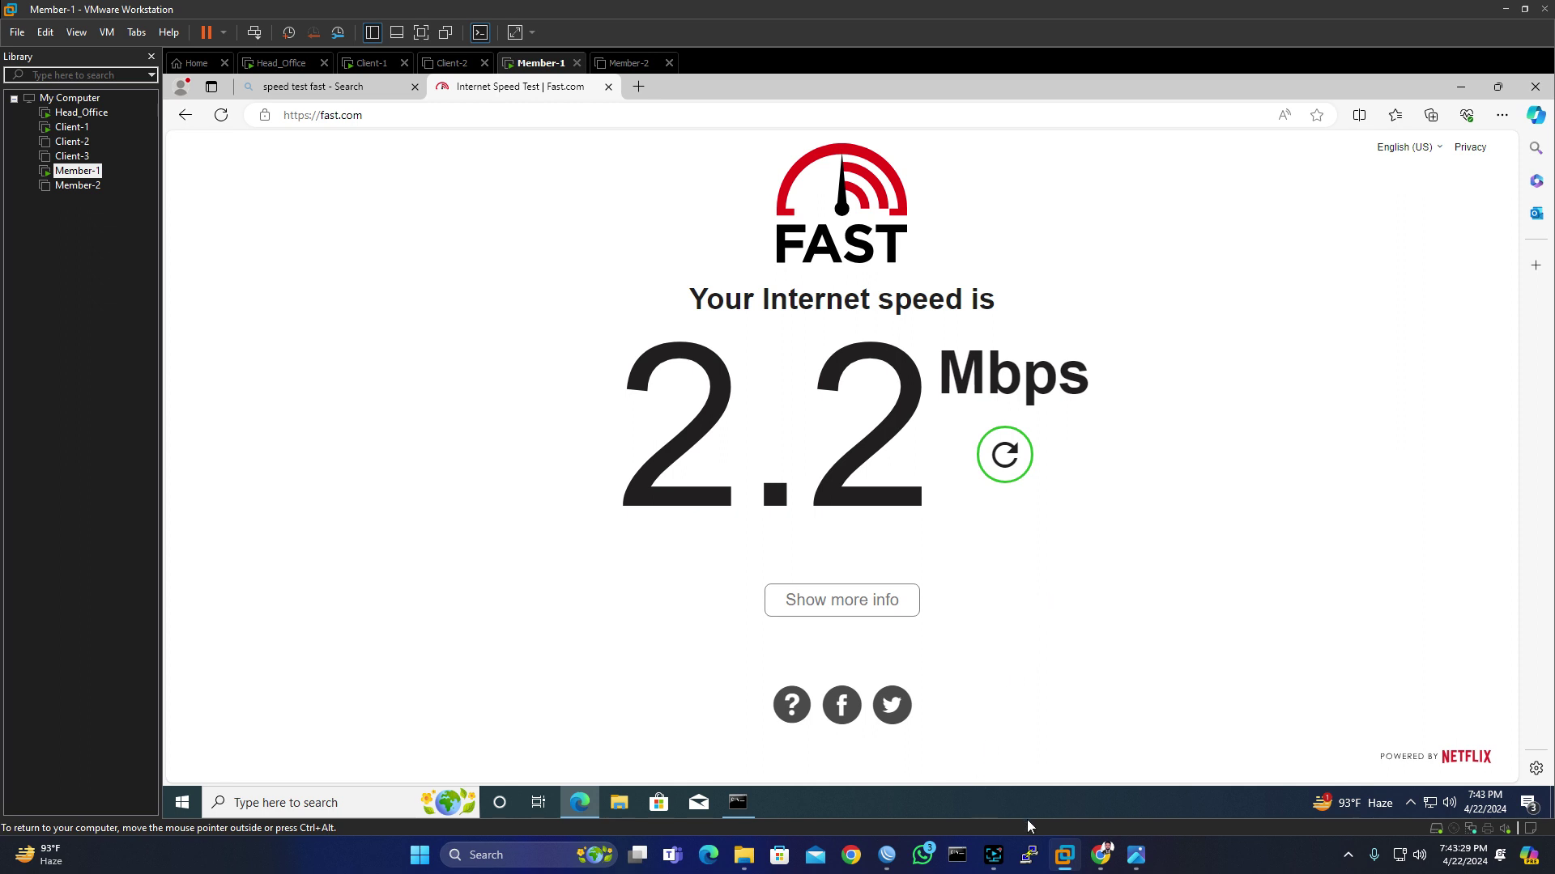
left_click(994, 855)
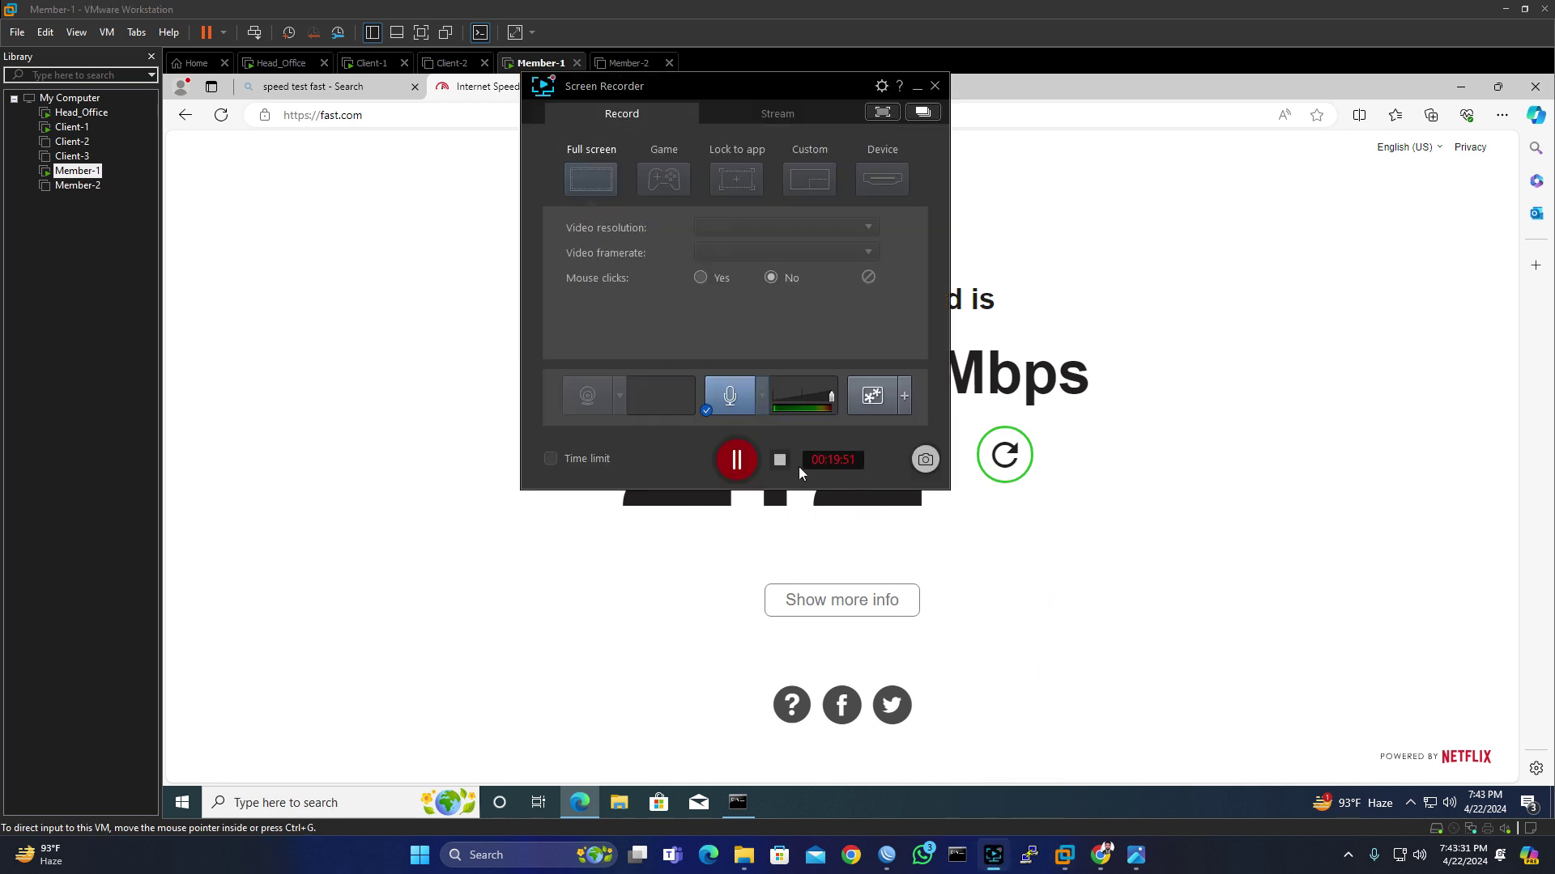